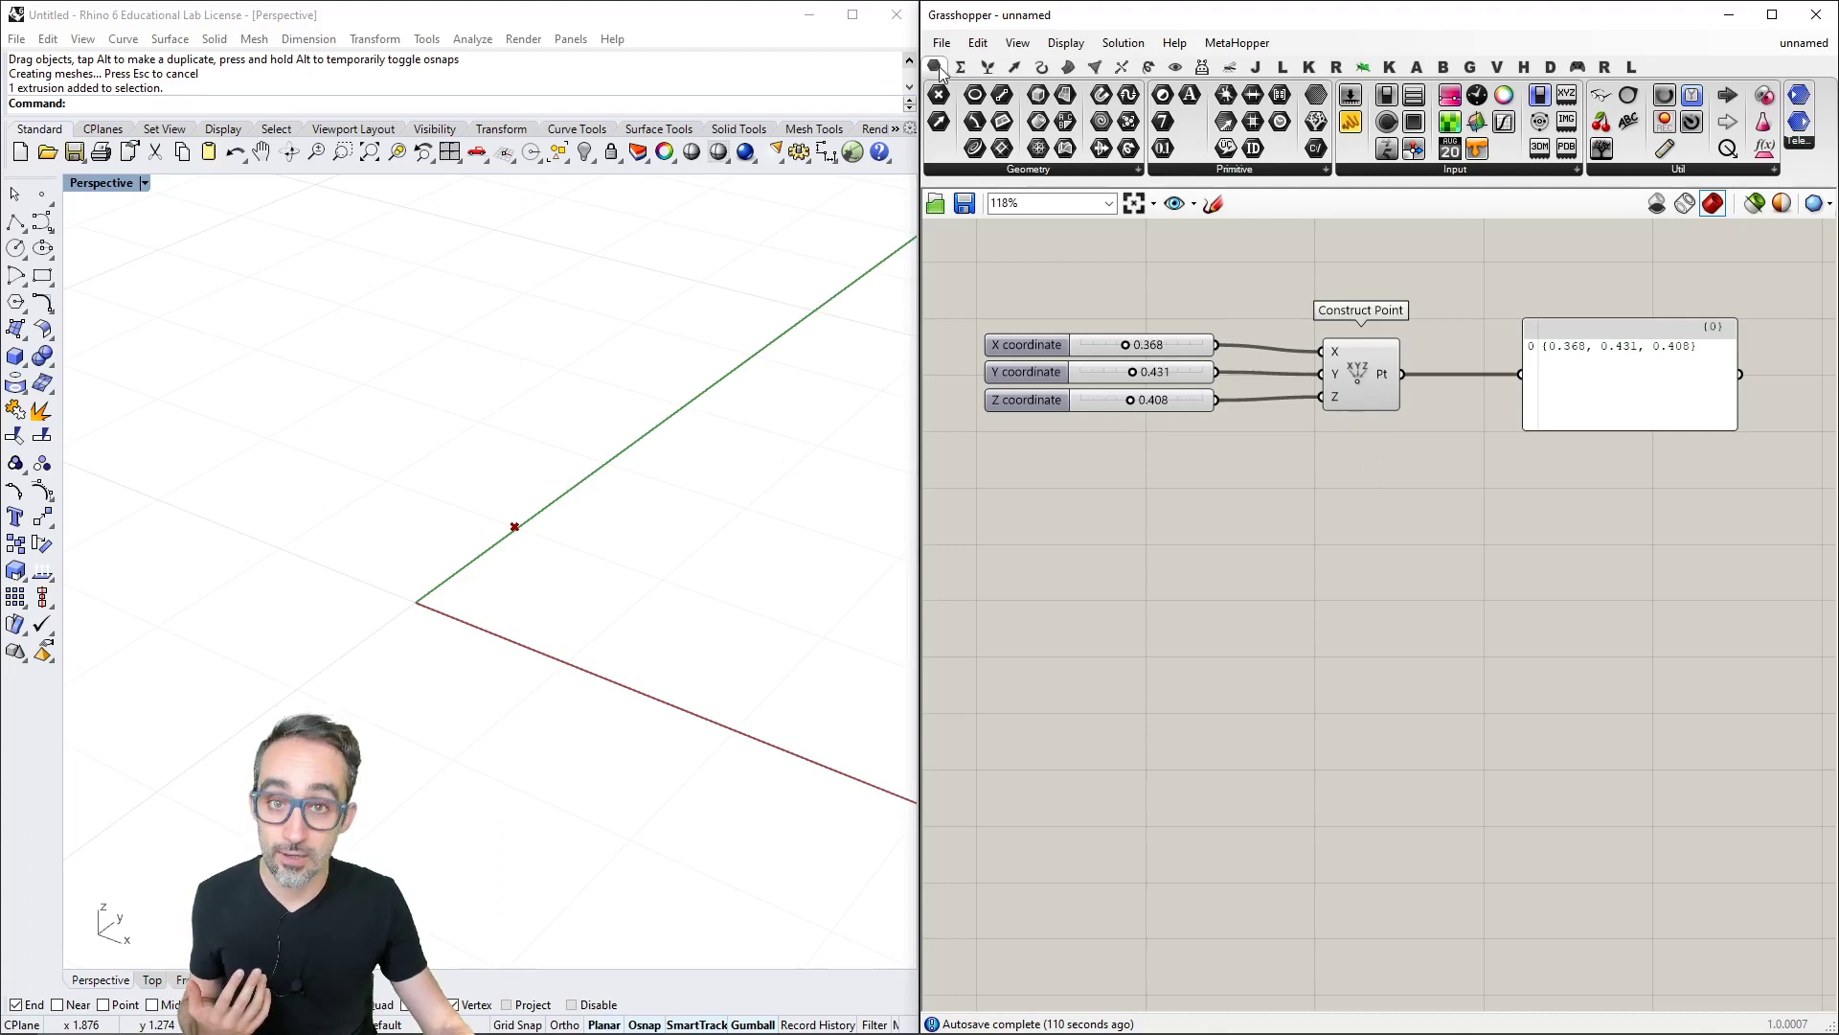
mouse_move(941, 73)
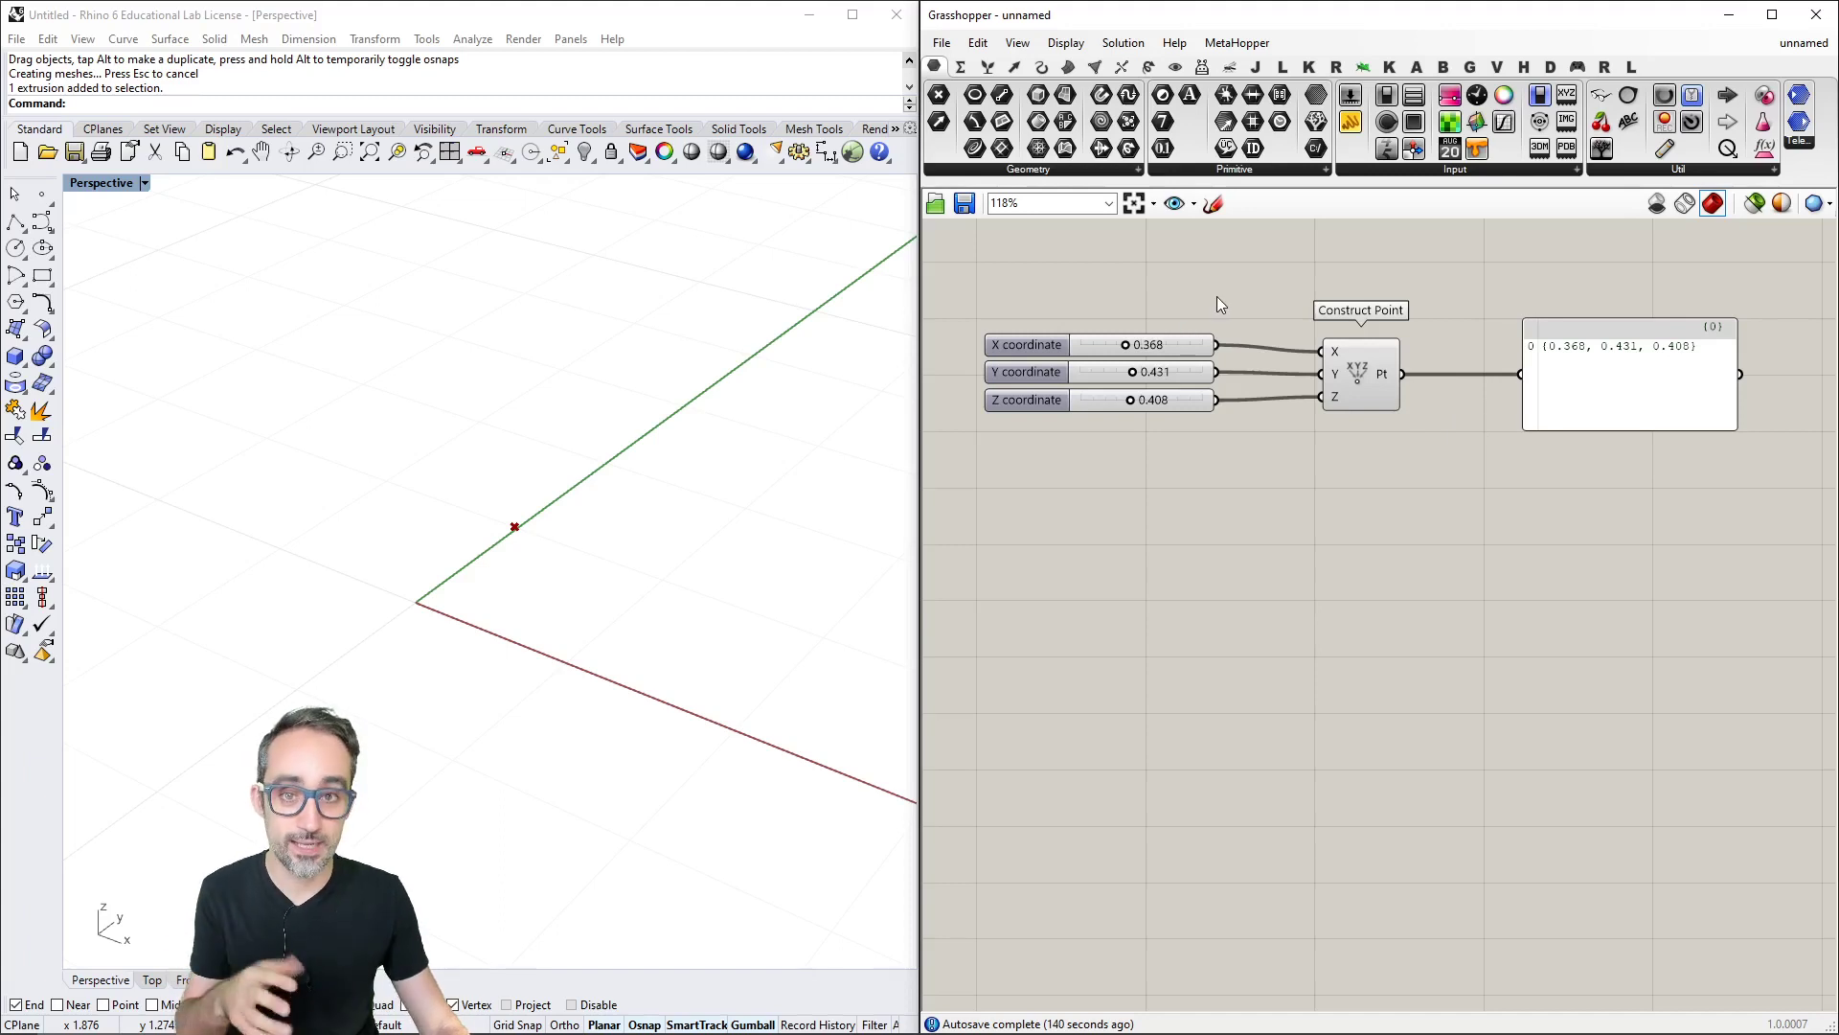
drag(1234, 297, 1180, 448)
click(1180, 449)
click(1649, 371)
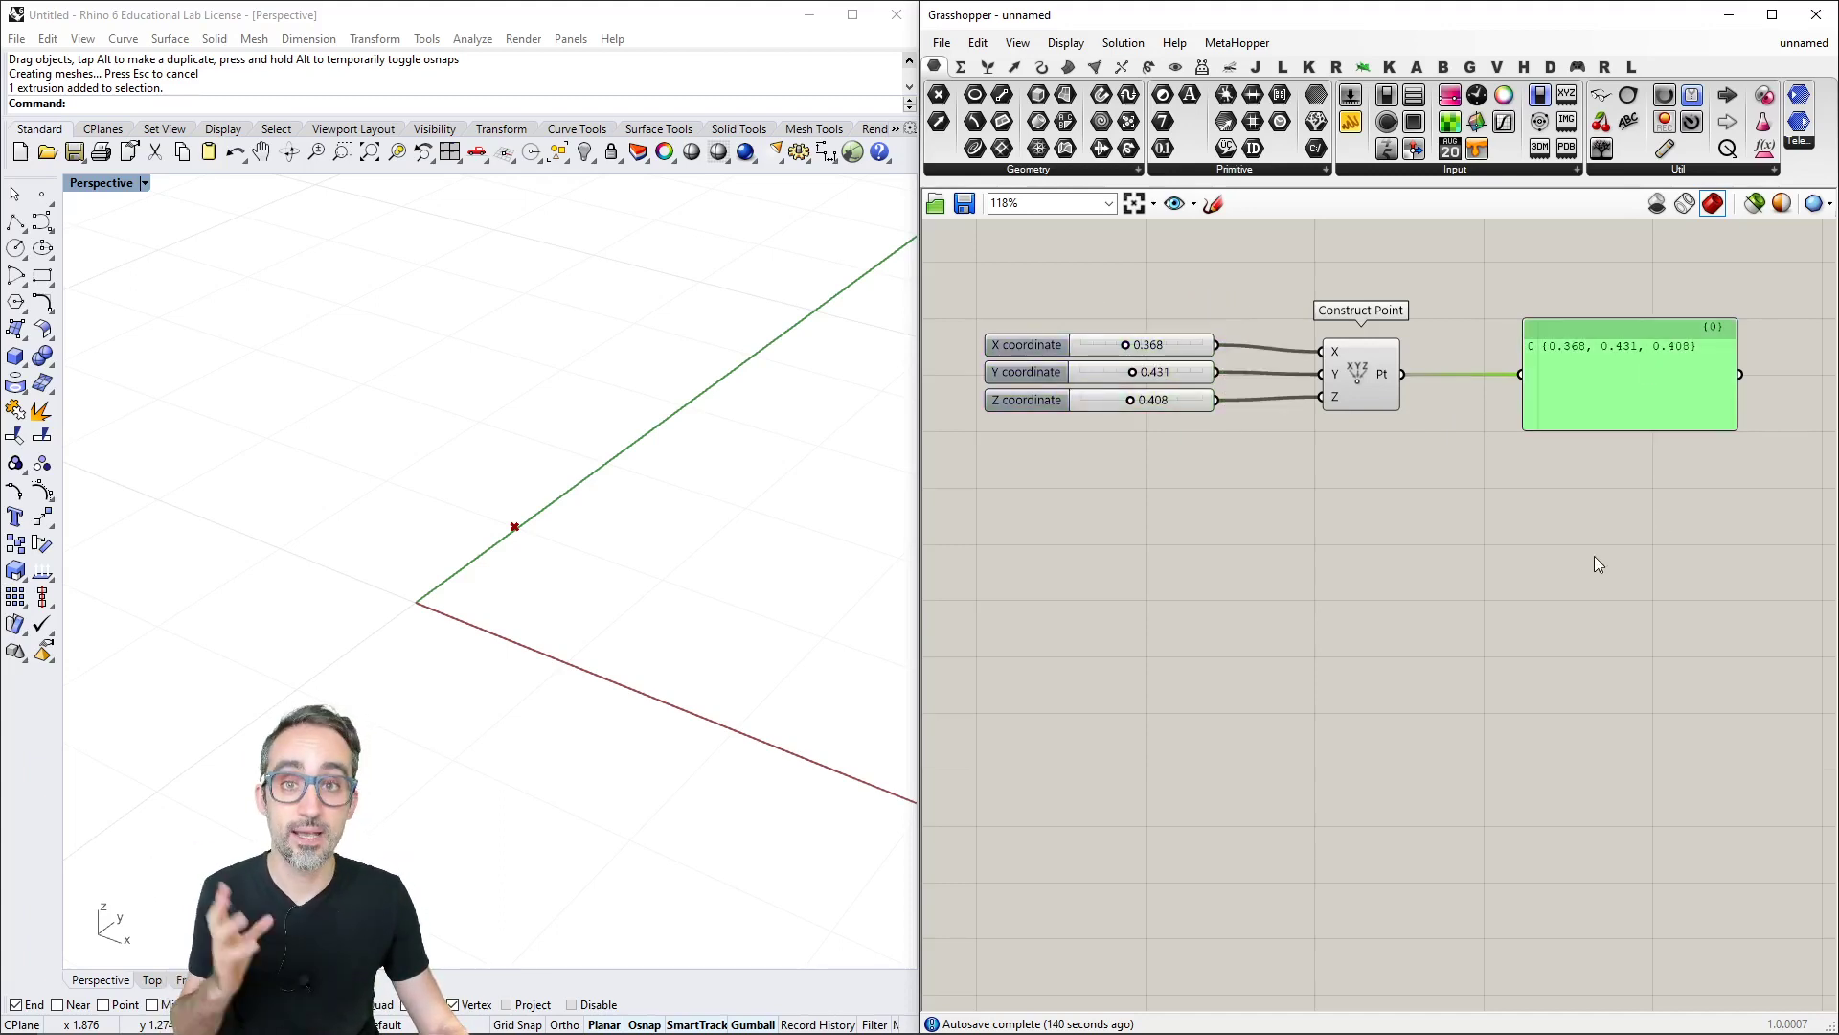
right_drag(894, 571, 690, 604)
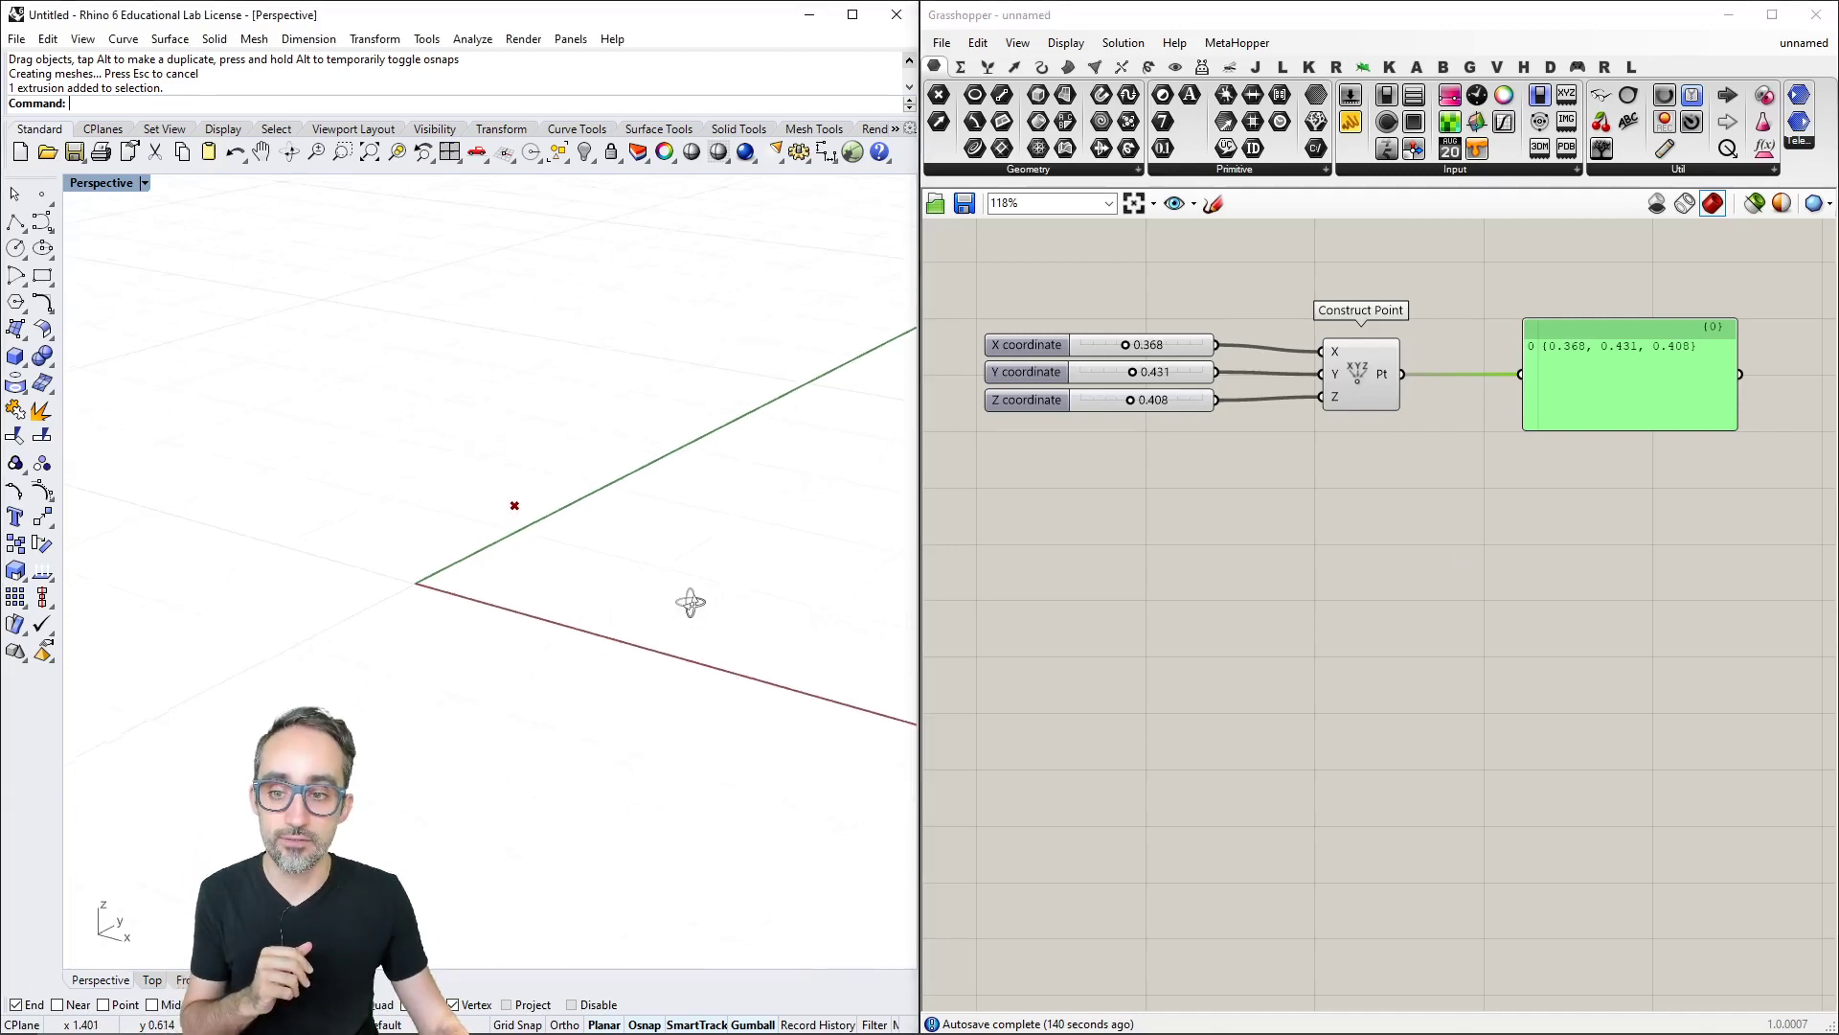
click(1113, 542)
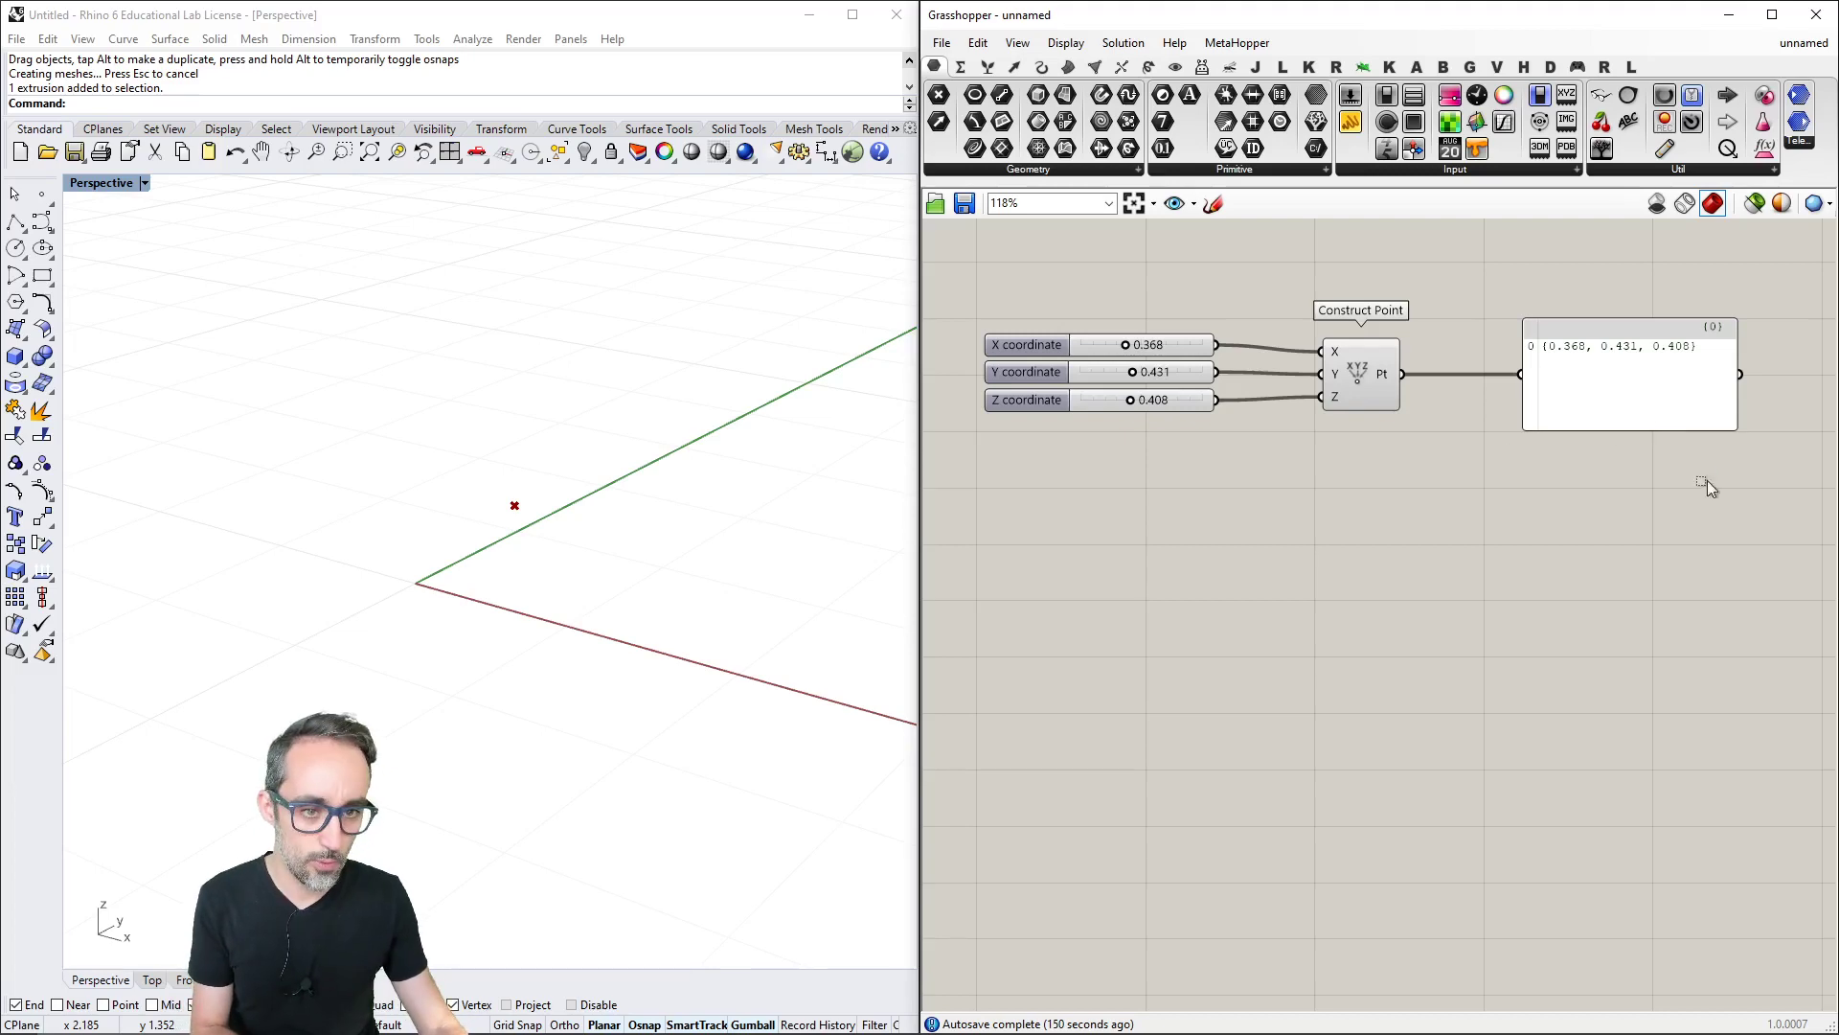
Delete the output panel and the X, Y and Z coordinate sliders, keeping only the Construct Point component.
drag(1707, 480, 1612, 364)
key(Delete)
drag(1241, 331, 1171, 441)
key(Delete)
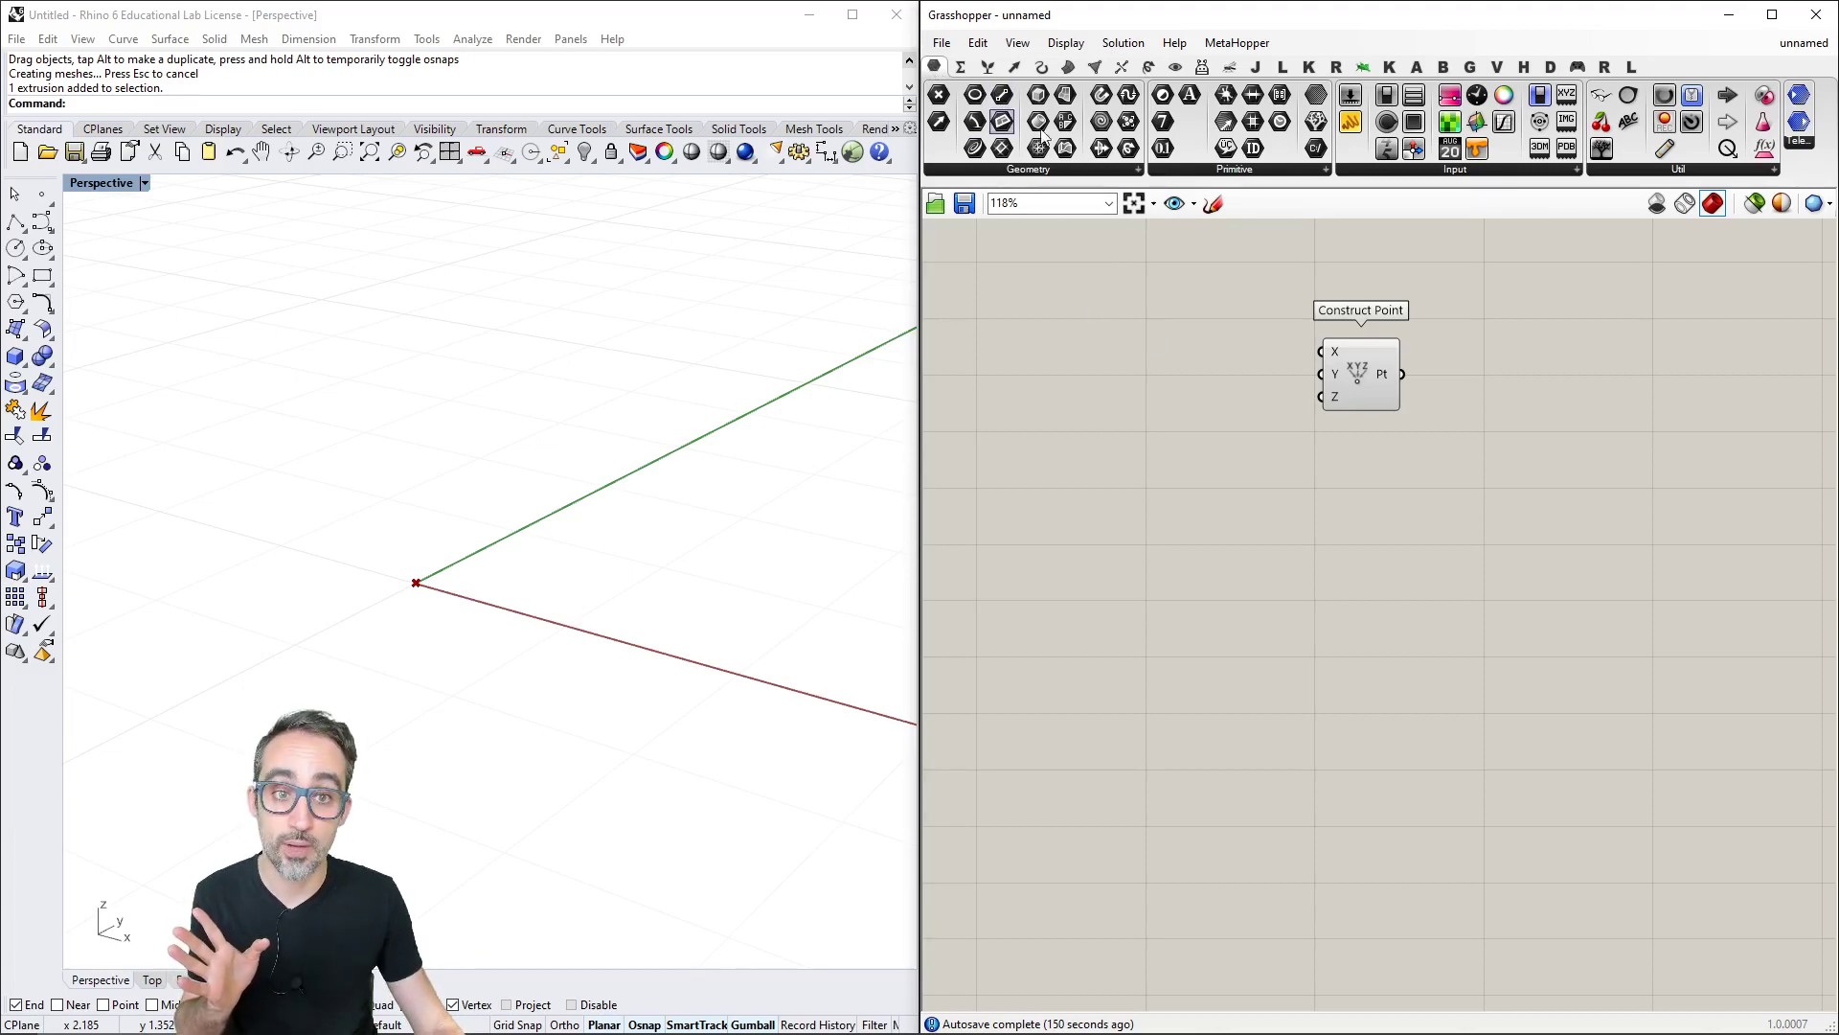
Place a Number Slider on the canvas to the left of the Construct Point component.
click(1378, 169)
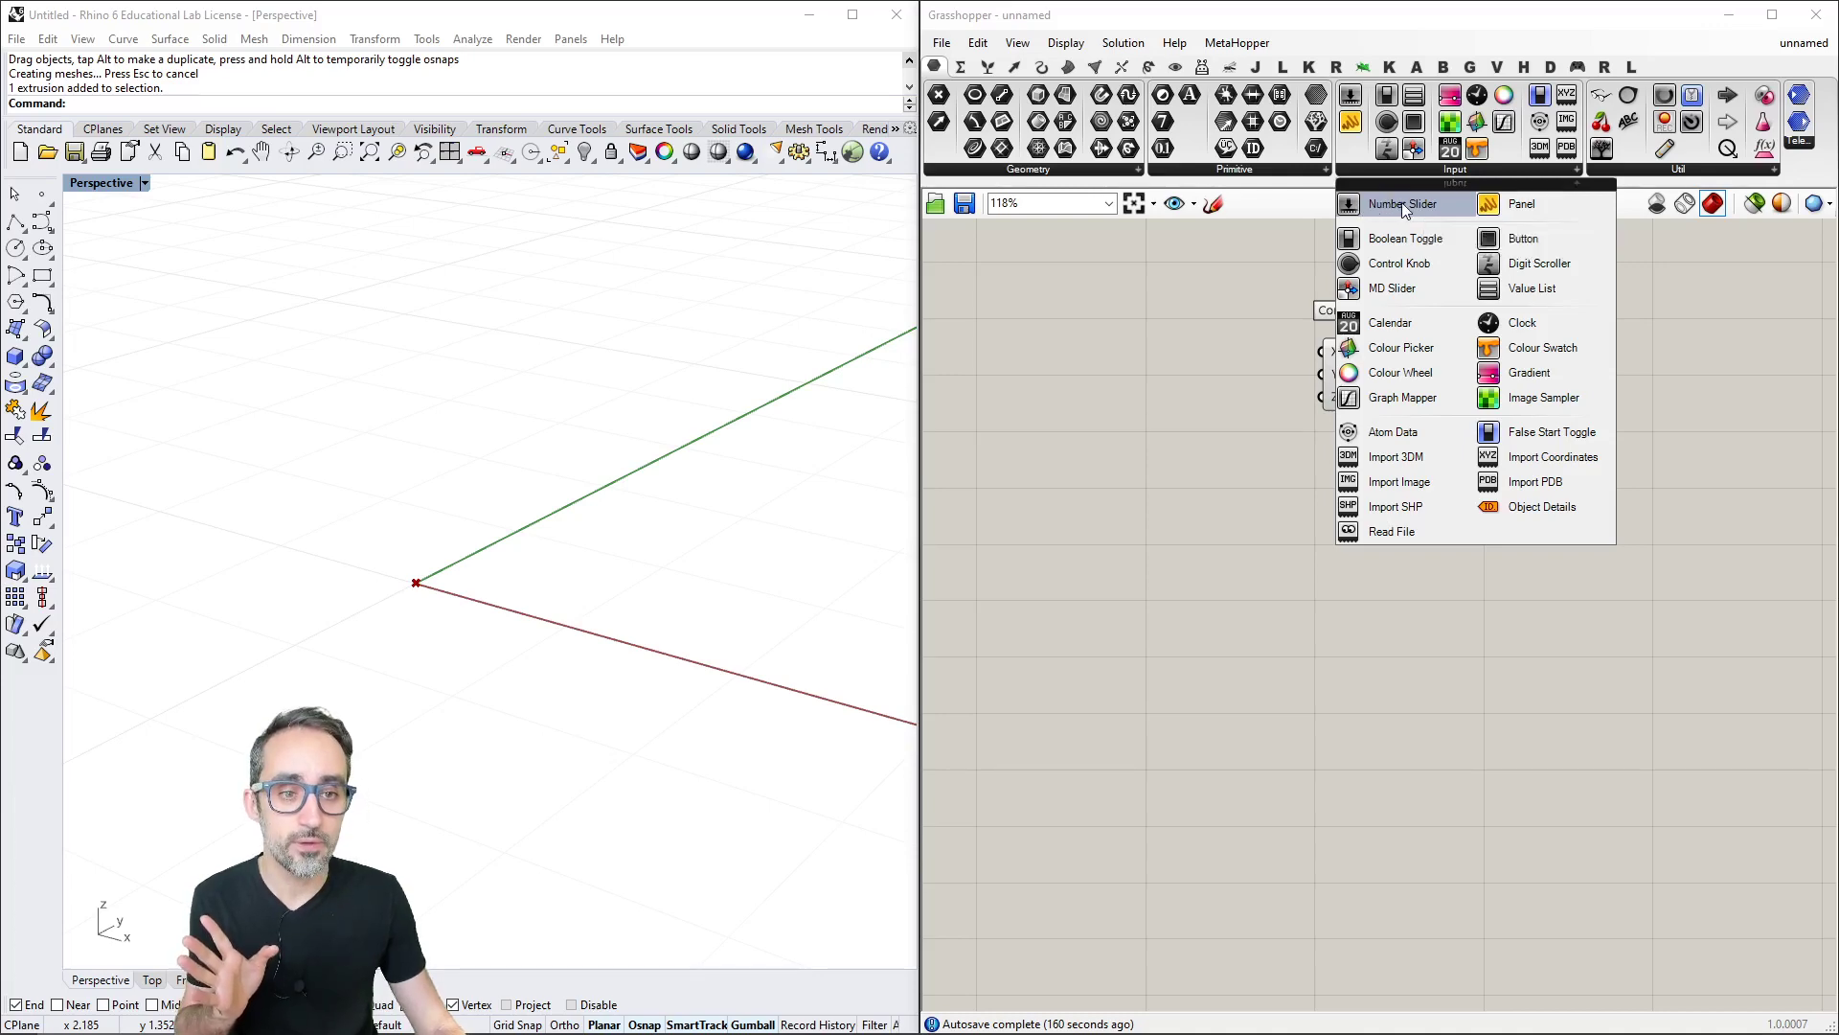
click(1399, 205)
click(1065, 348)
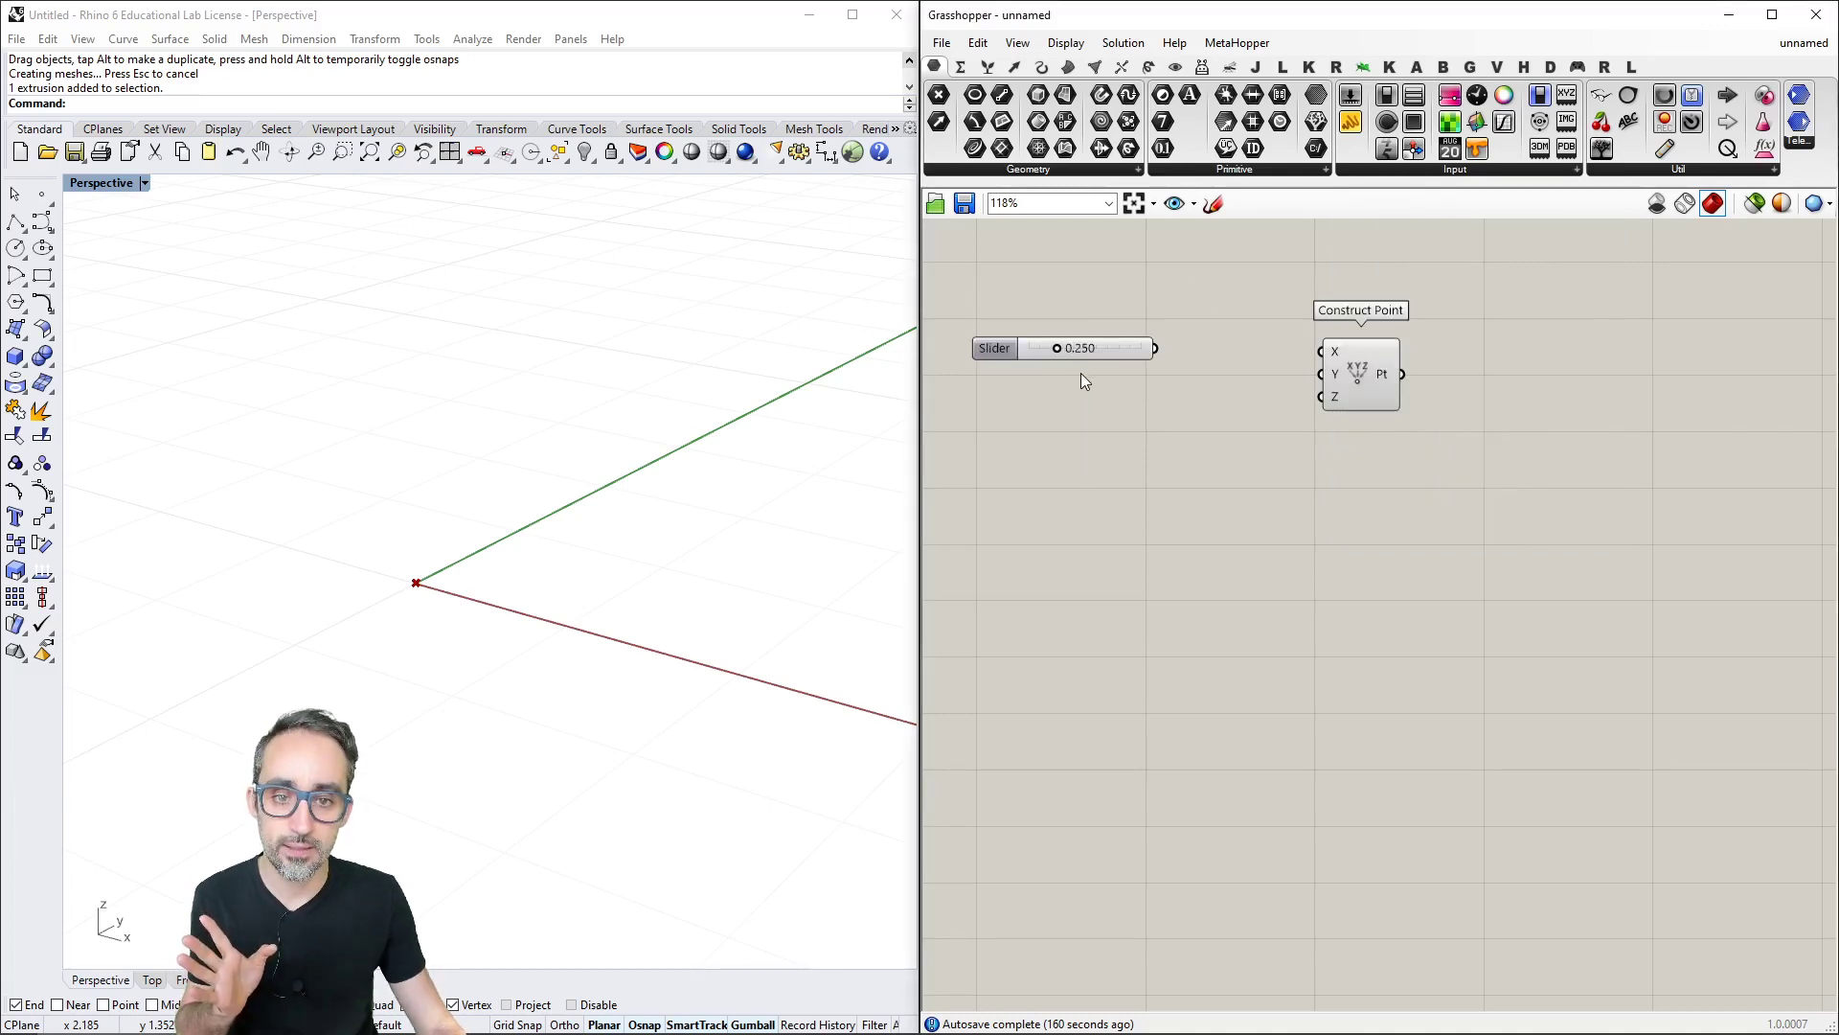
scroll(1083, 374, up, 2)
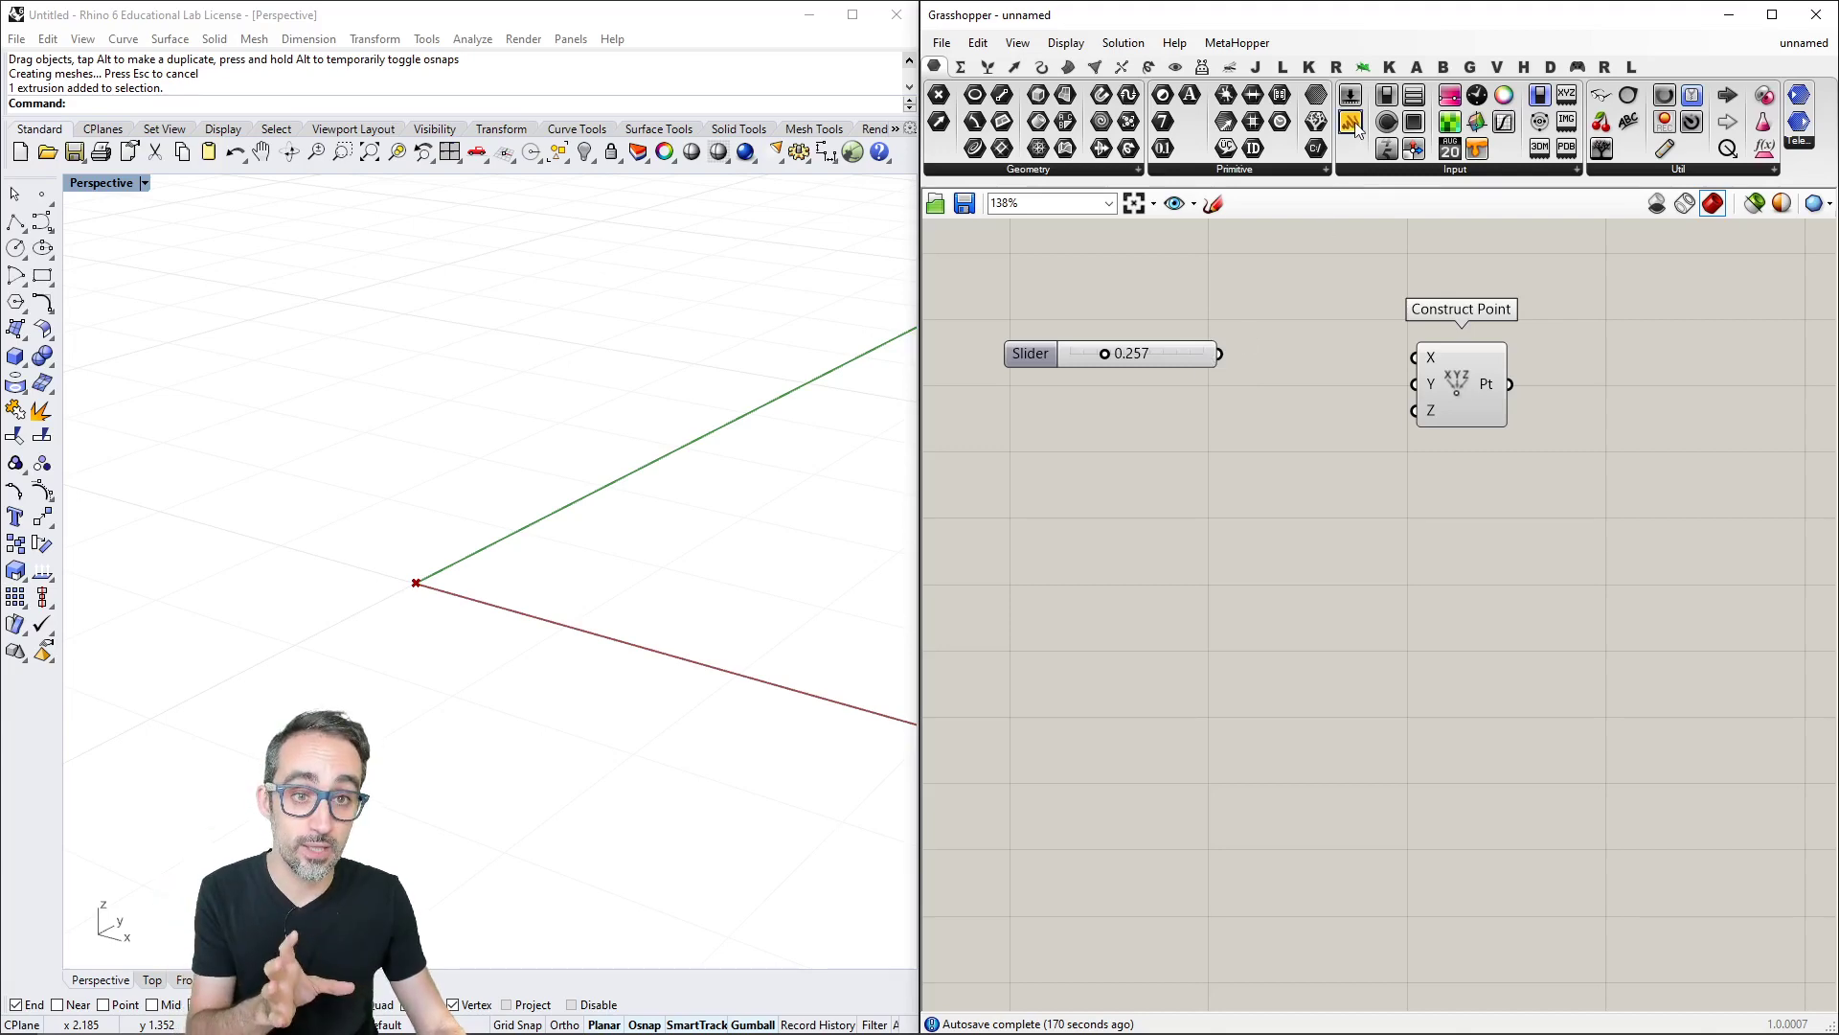
Place a Panel below the slider and connect the slider's output to its input.
drag(1340, 146, 1248, 513)
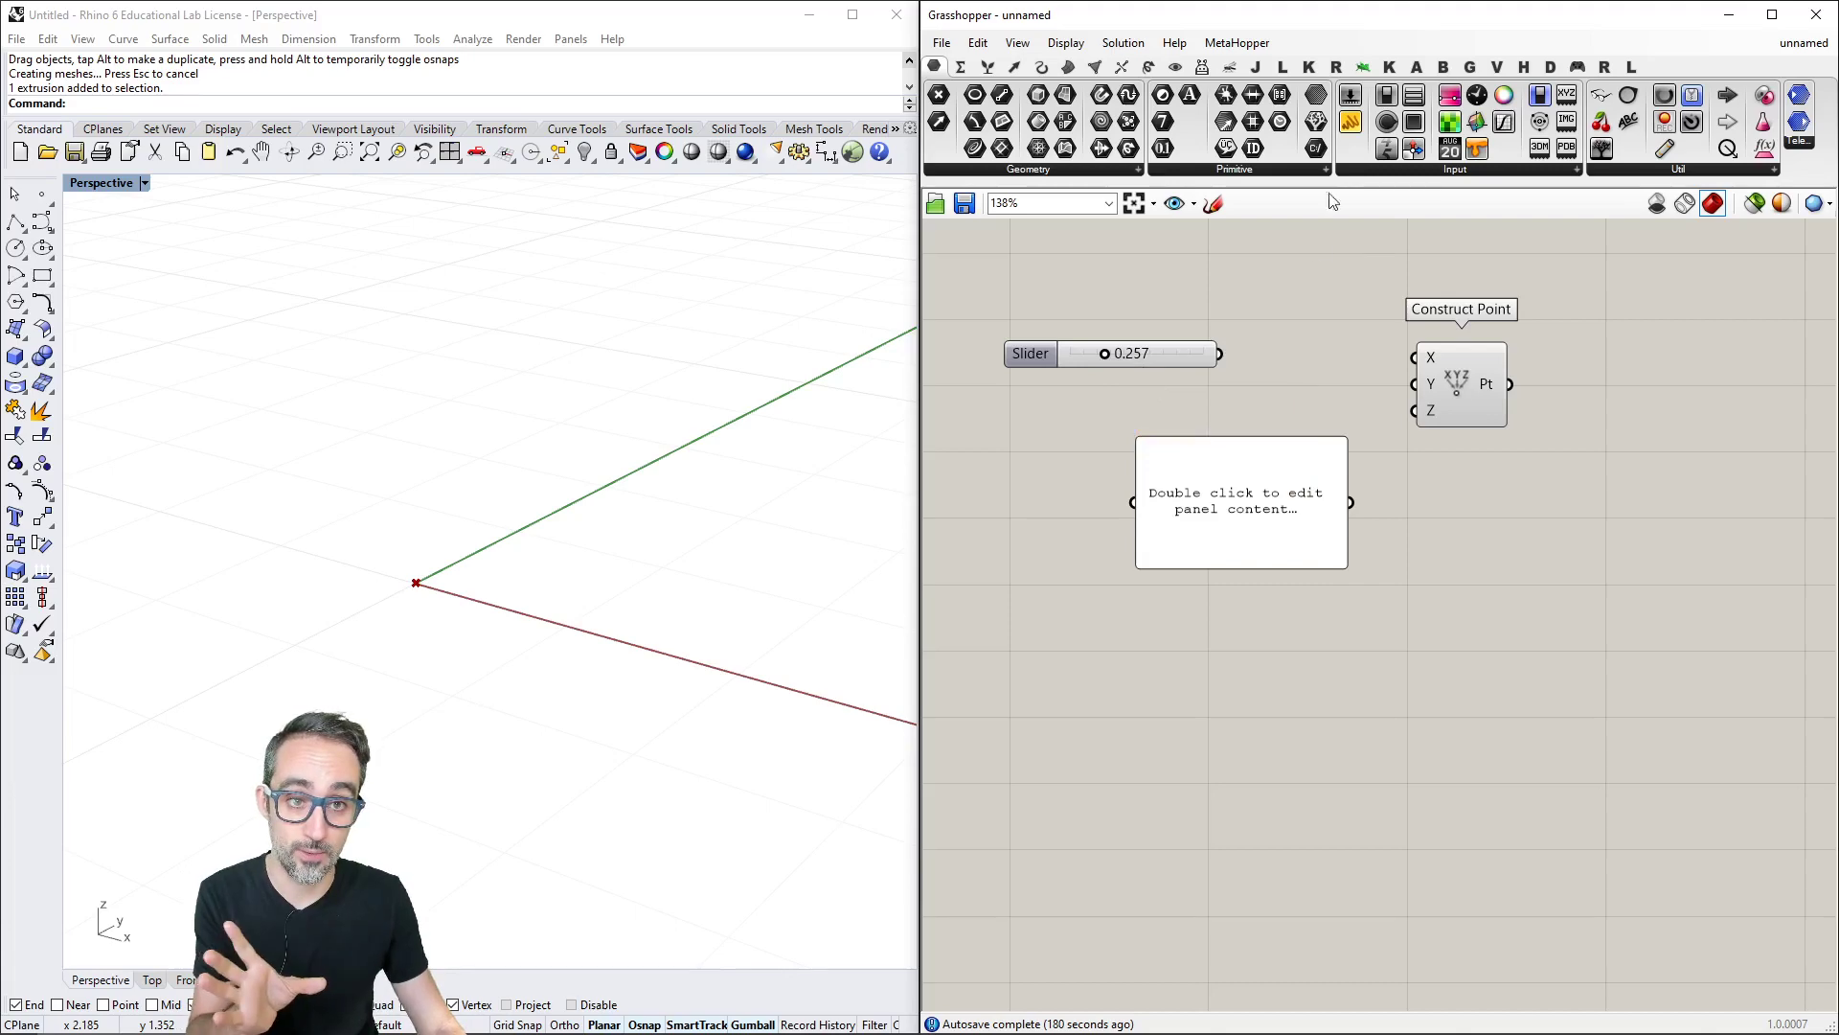
drag(1271, 493, 1273, 511)
click(1260, 395)
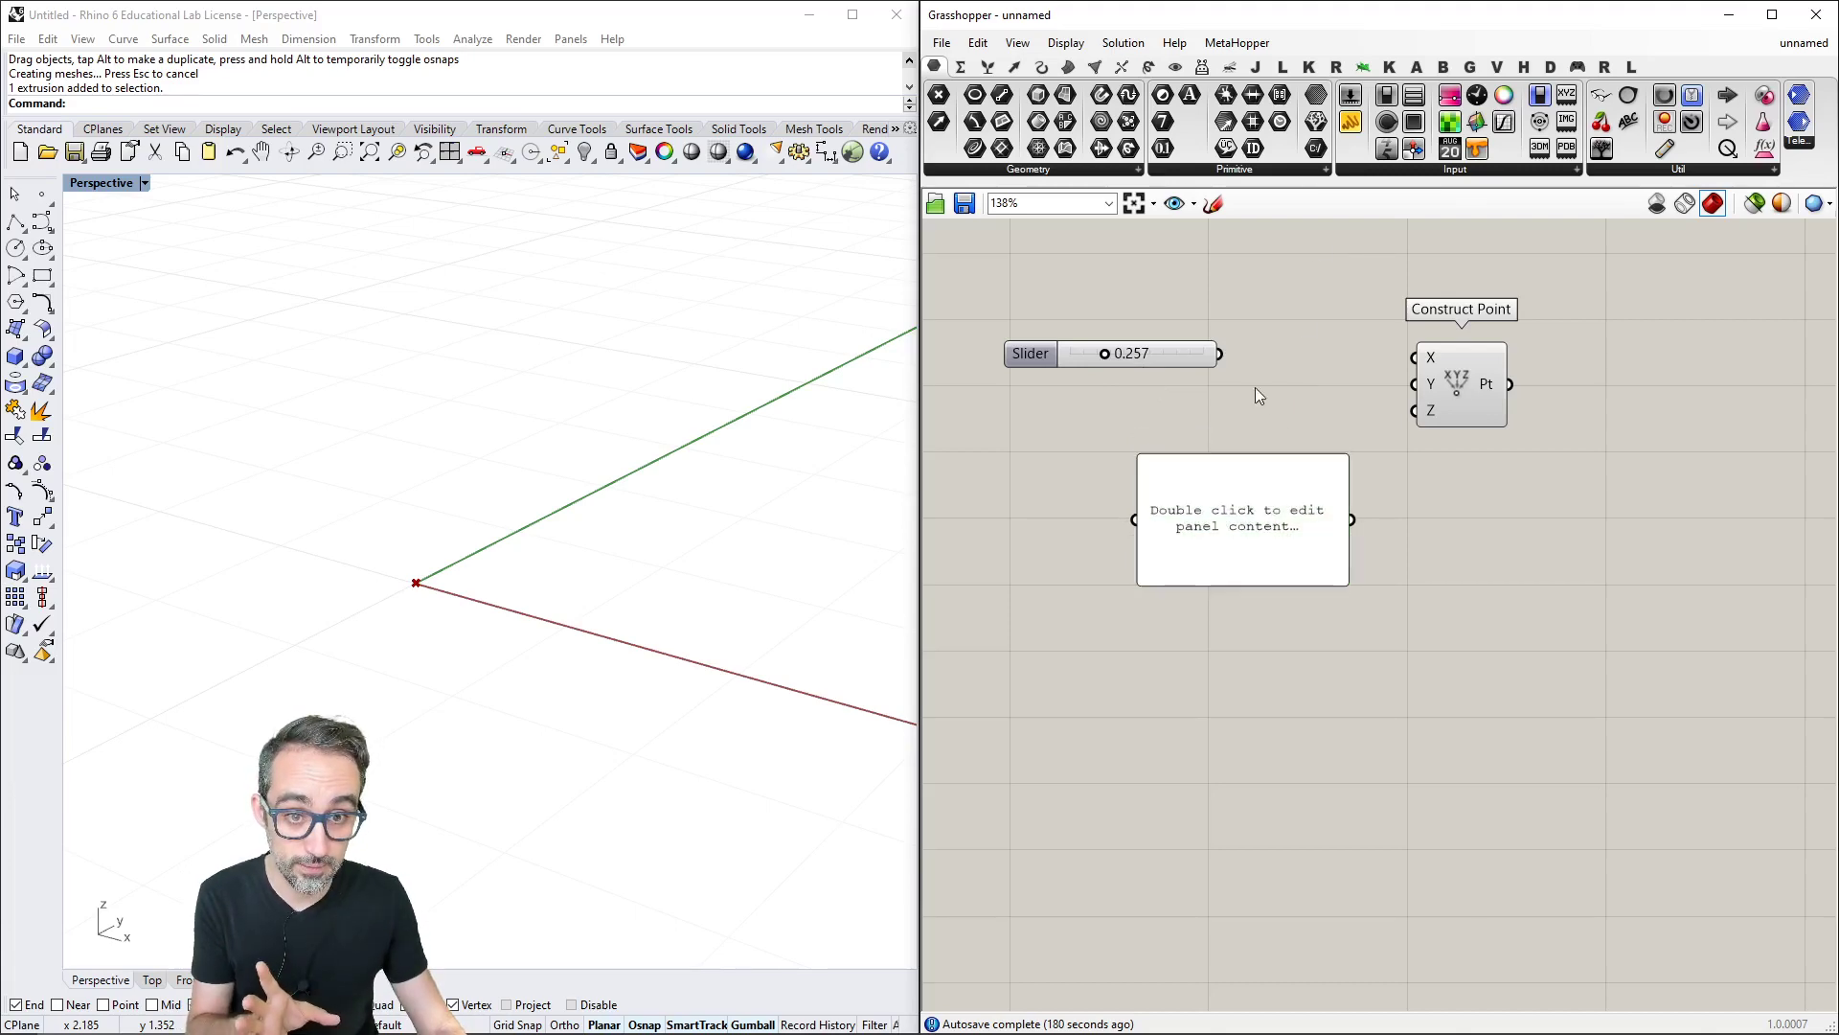
drag(1221, 354, 1134, 520)
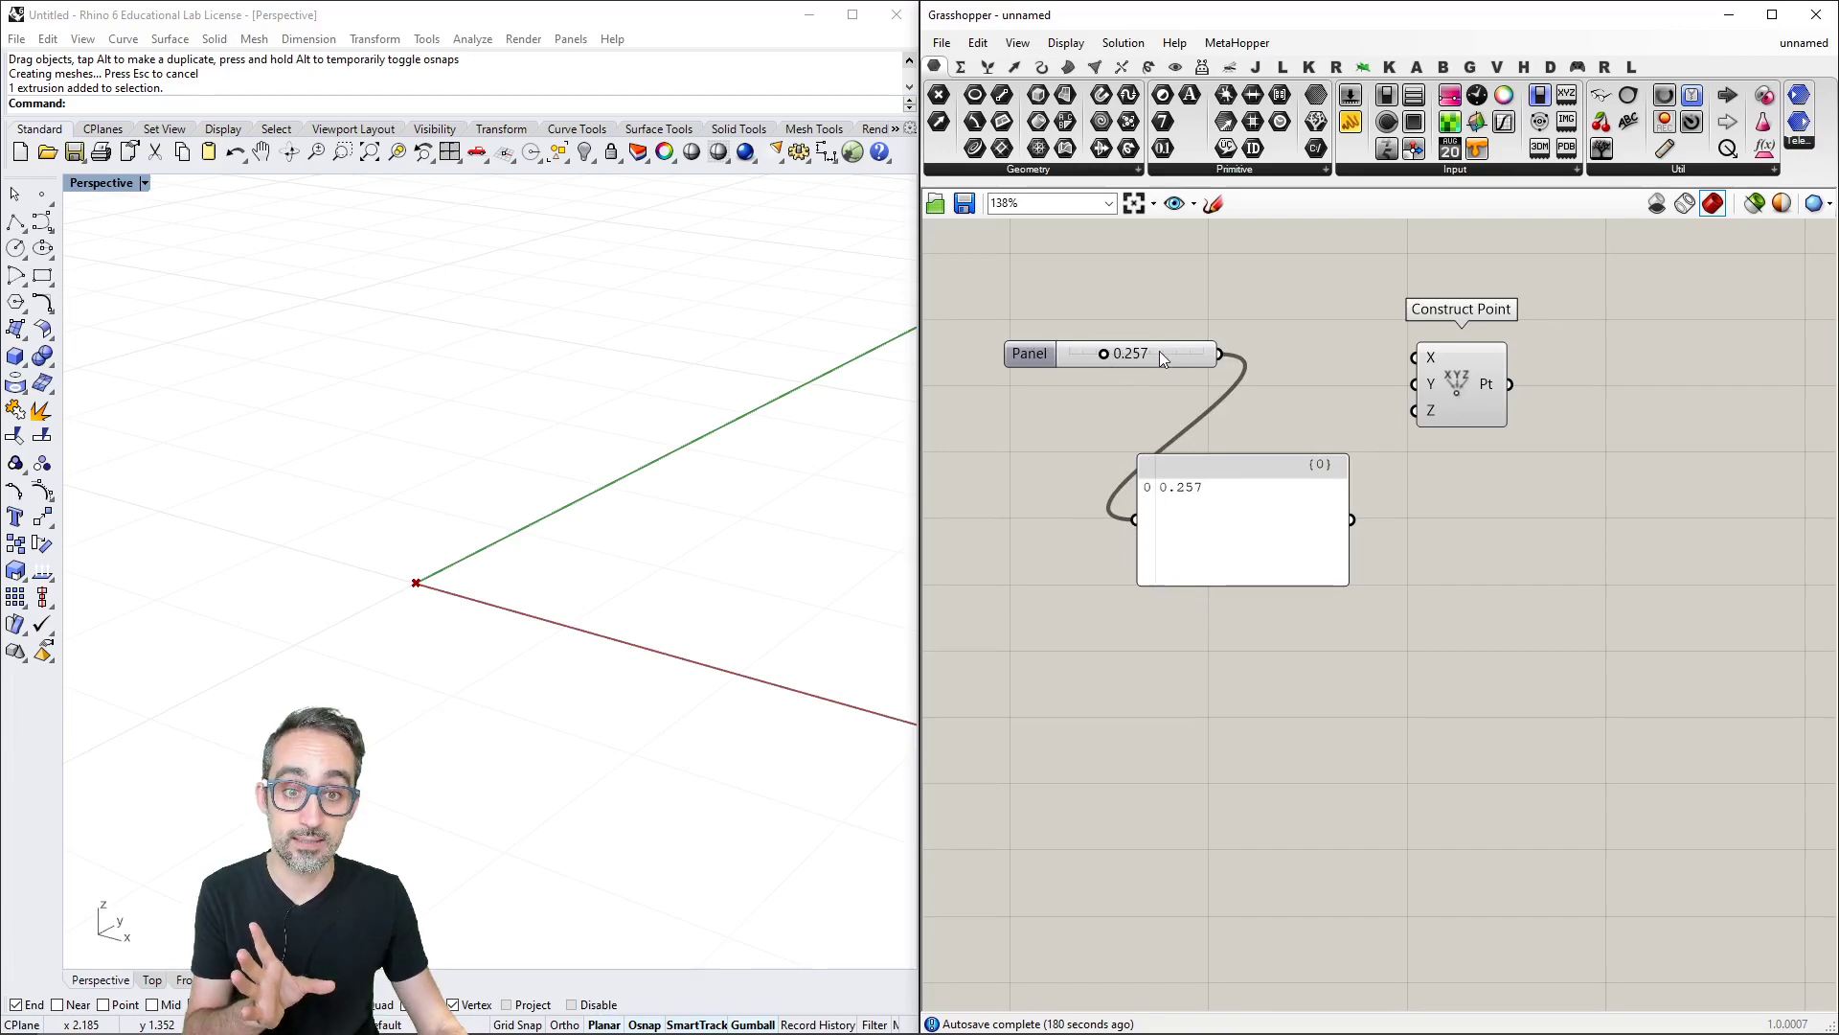
Set the slider to 0.078 and delete the connected Panel.
mouse_move(1106, 354)
mouse_down()
mouse_move(1146, 355)
mouse_move(1072, 358)
mouse_move(1165, 358)
mouse_move(1083, 354)
mouse_up()
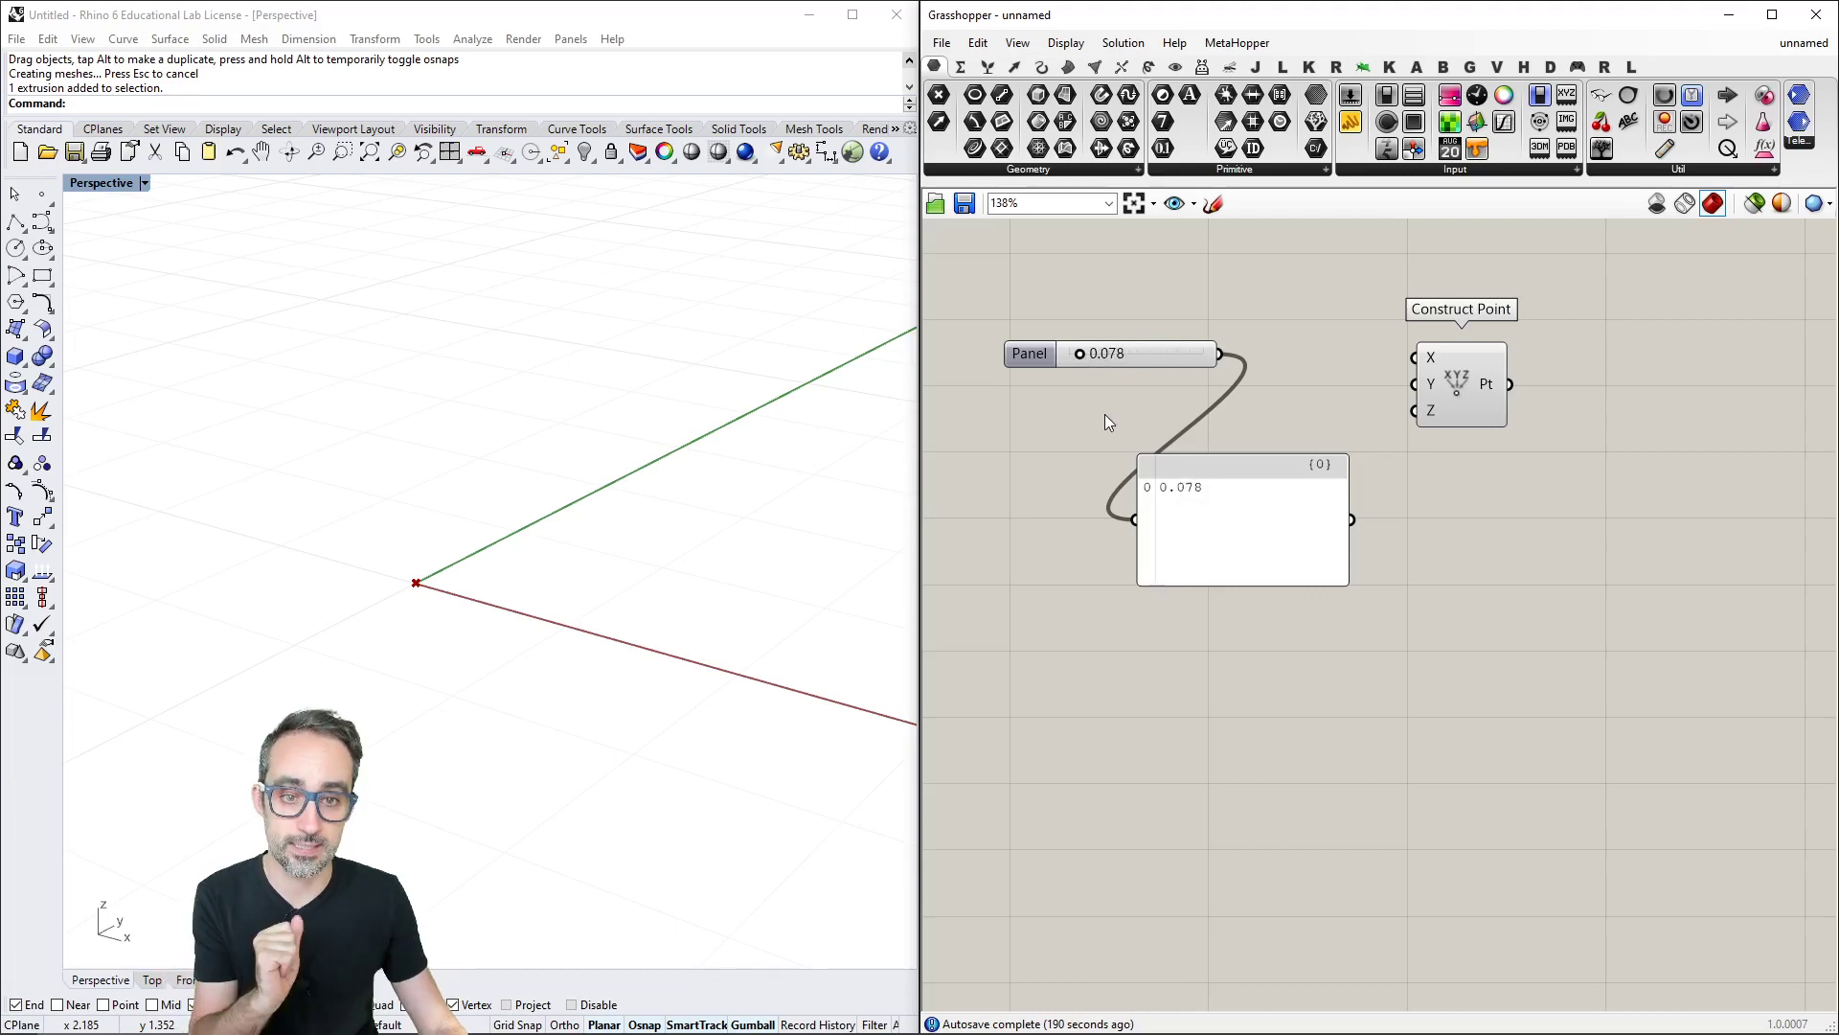
click(1218, 498)
key(Delete)
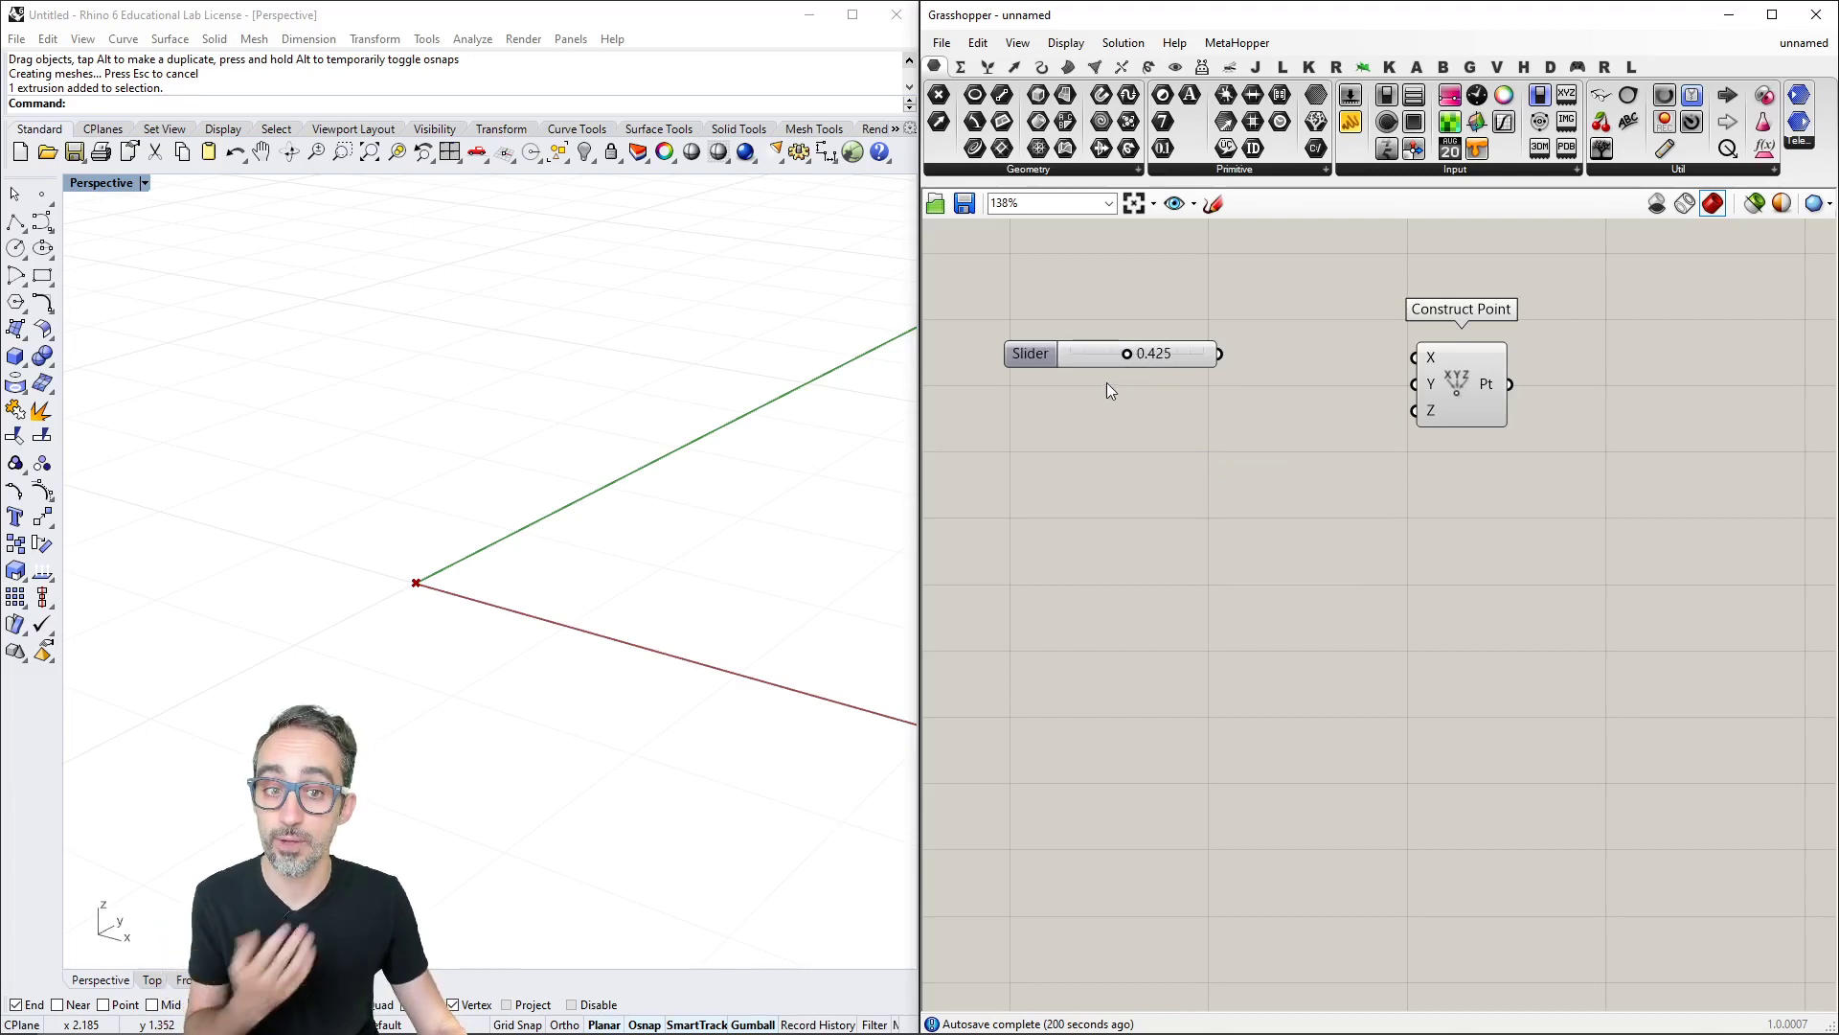
Place a second Number Slider below the first one and delete it again.
drag(1320, 199, 1176, 455)
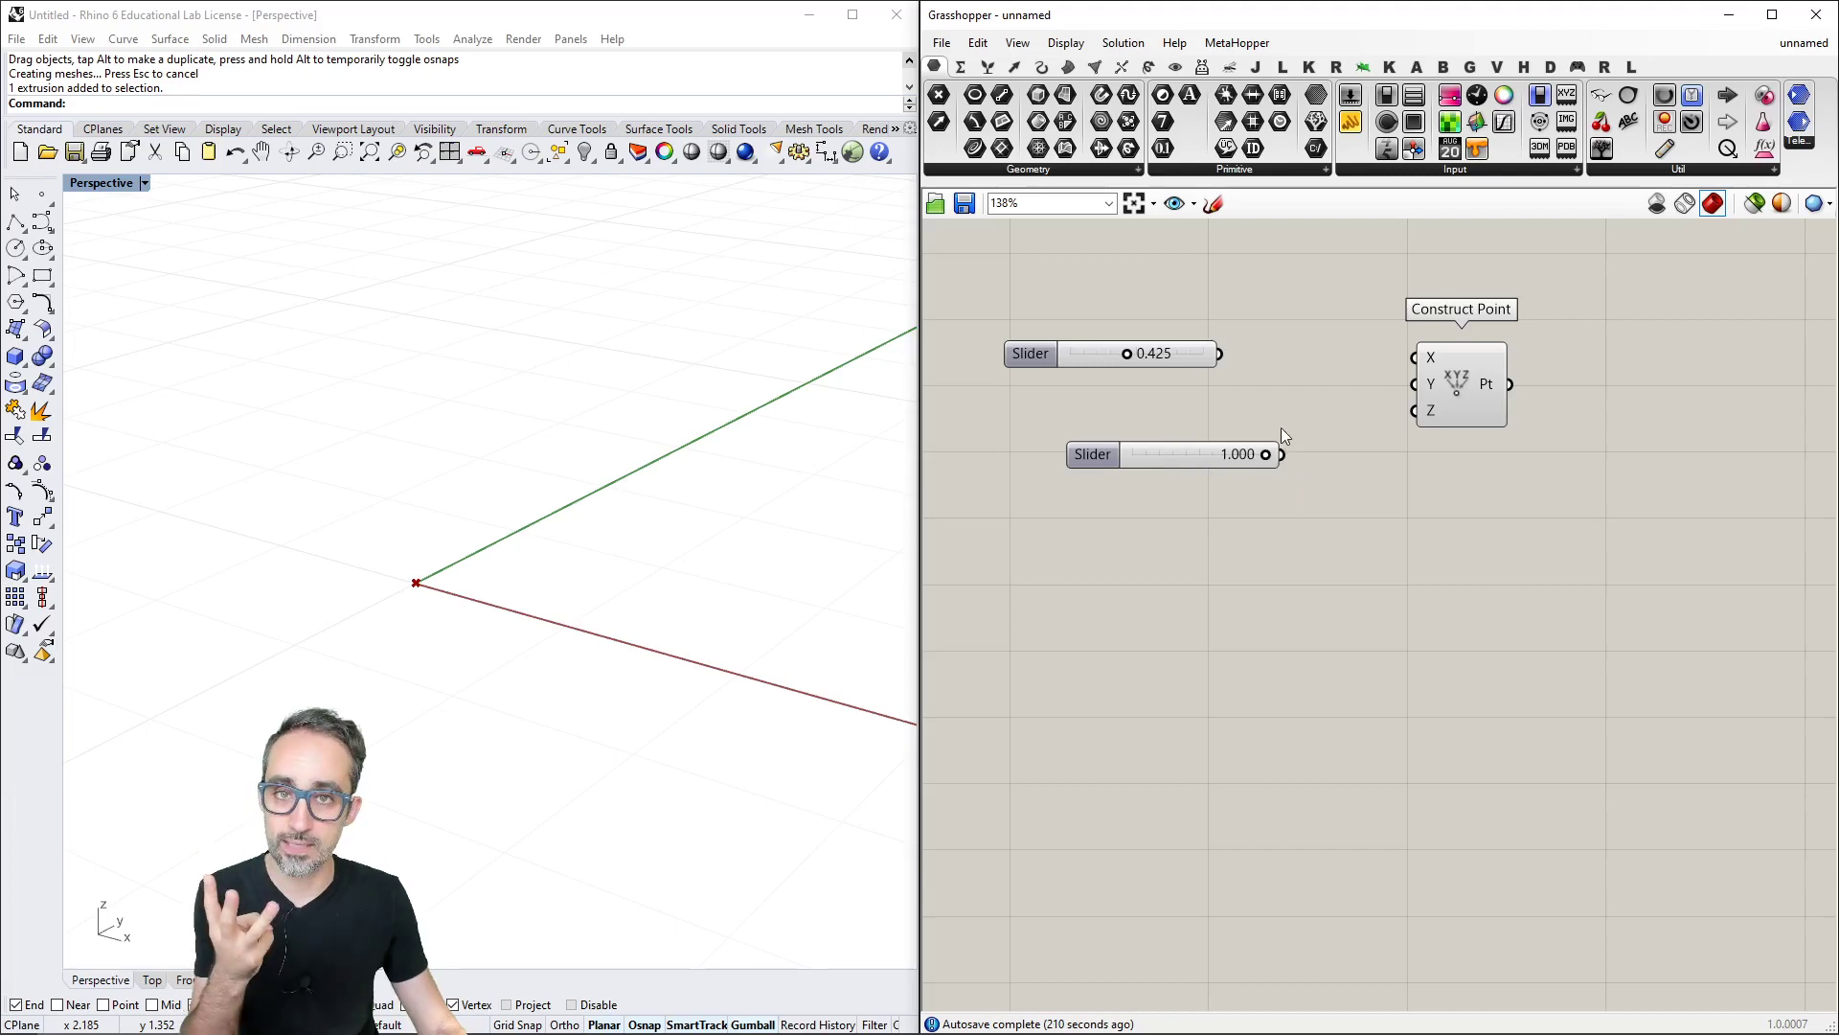
drag(1290, 403, 1199, 475)
key(Delete)
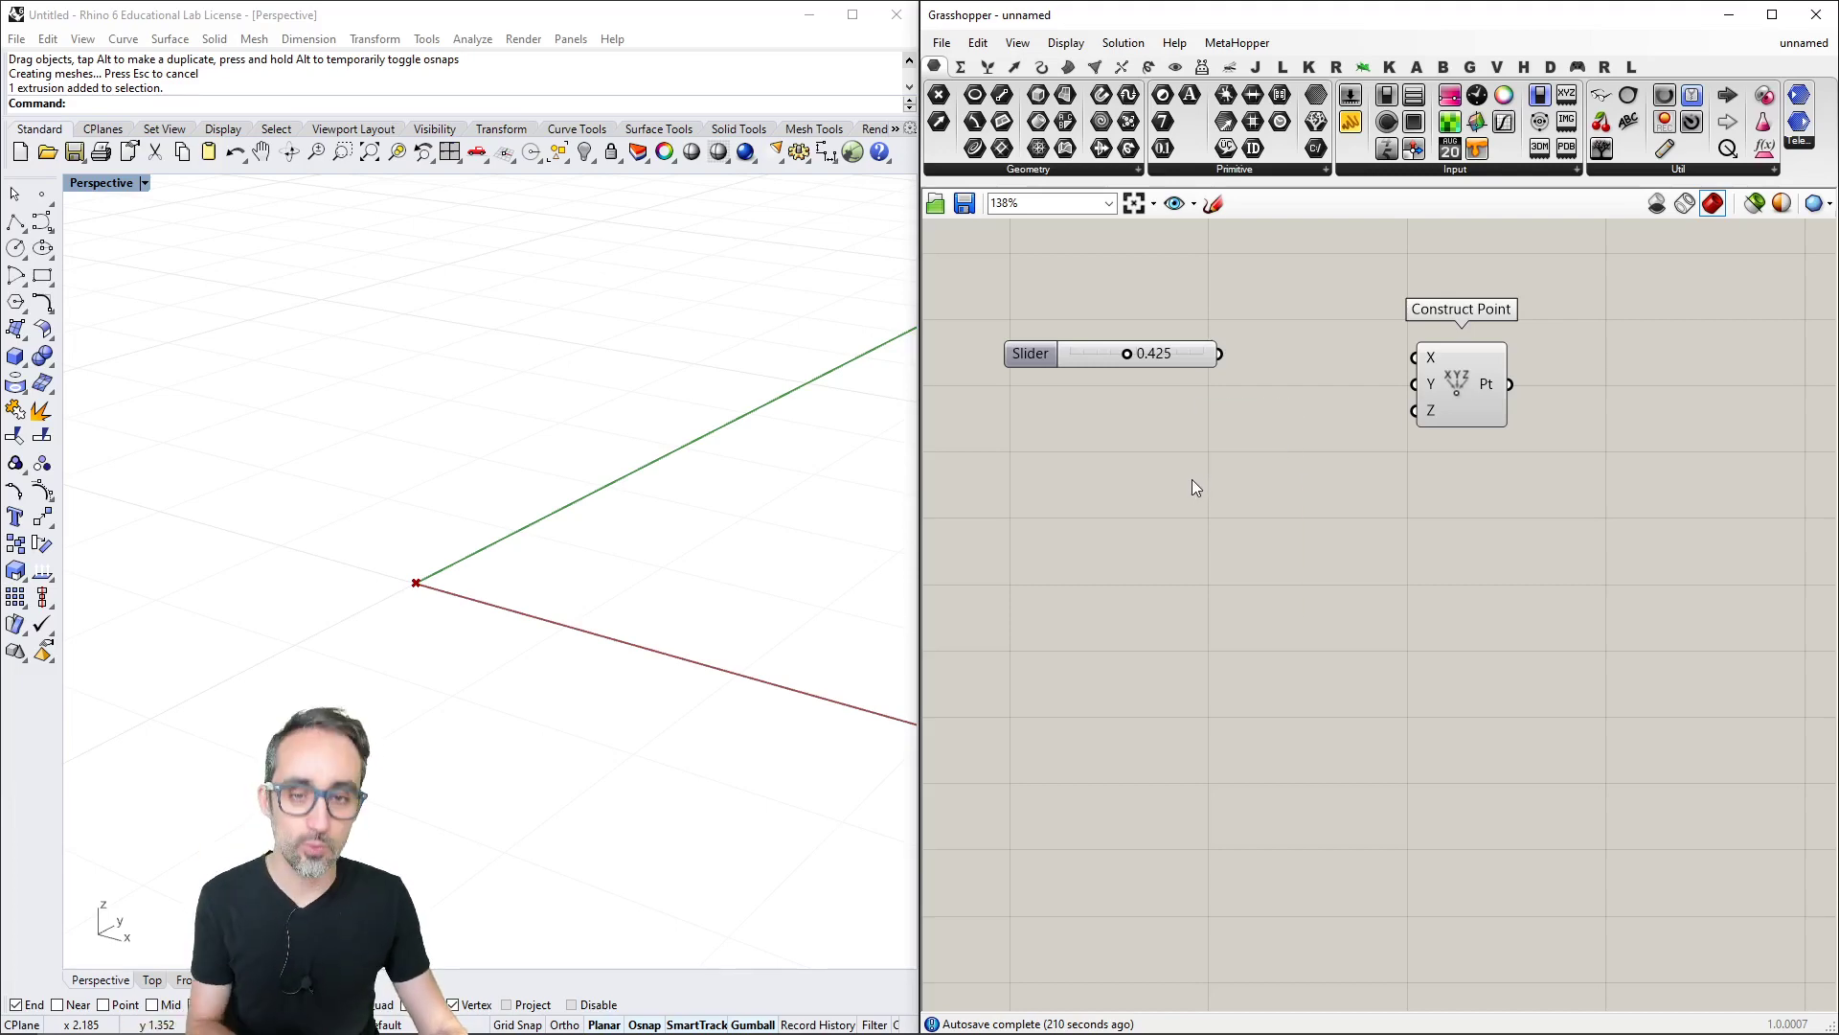
Rename the slider X COORDINATE and move it slightly farther left of the Construct Point component.
scroll(1404, 477, down, 2)
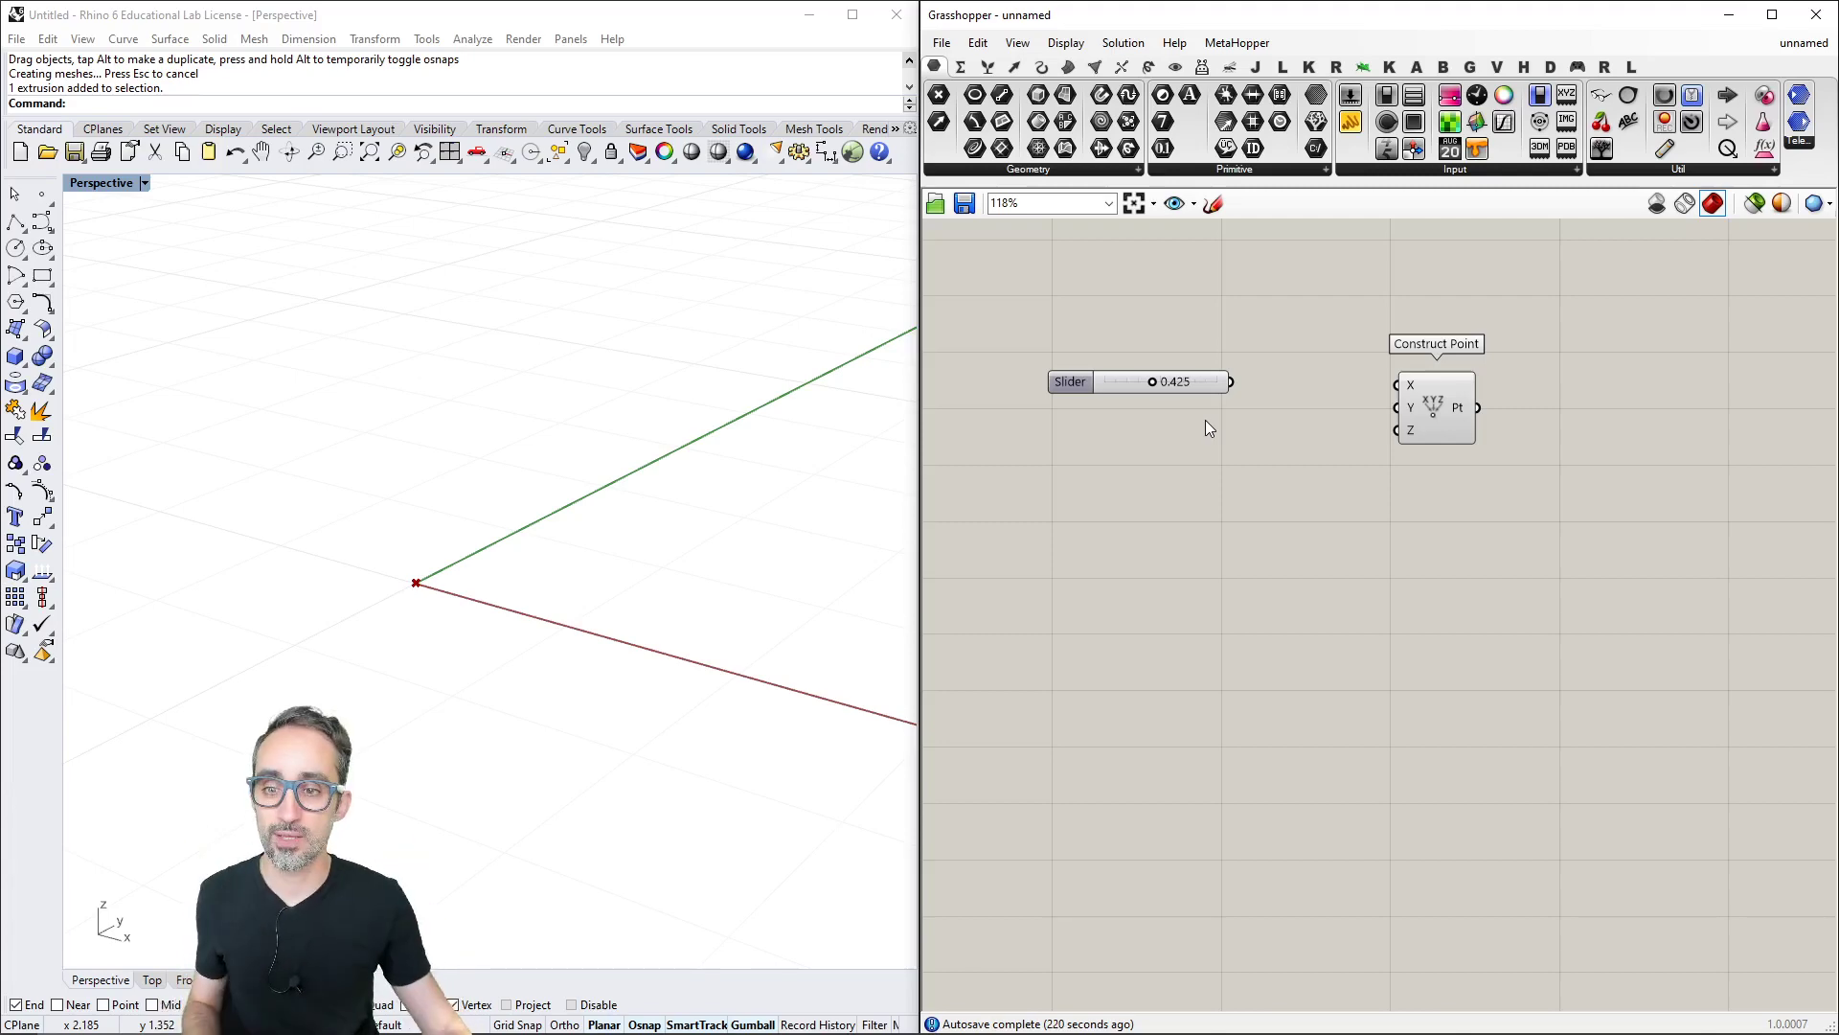
mouse_move(763, 632)
right_down()
mouse_move(751, 608)
mouse_move(739, 644)
right_up()
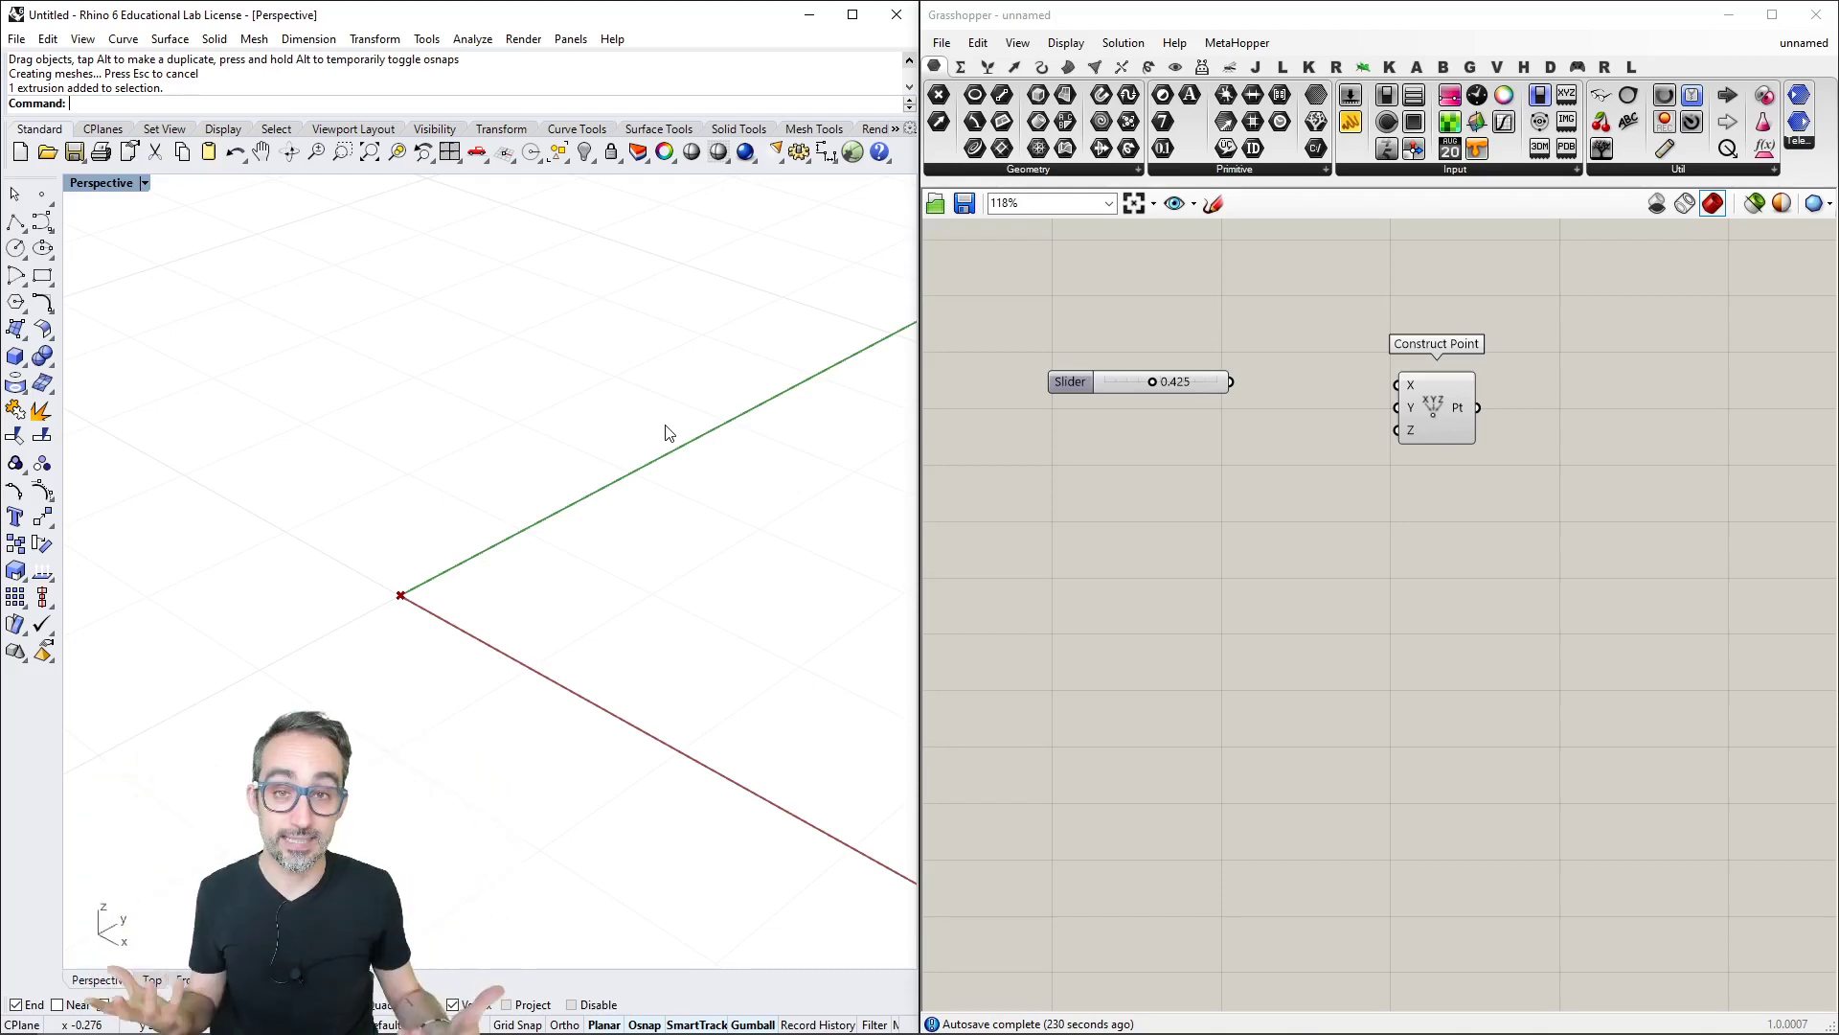
scroll(1075, 523, up, 2)
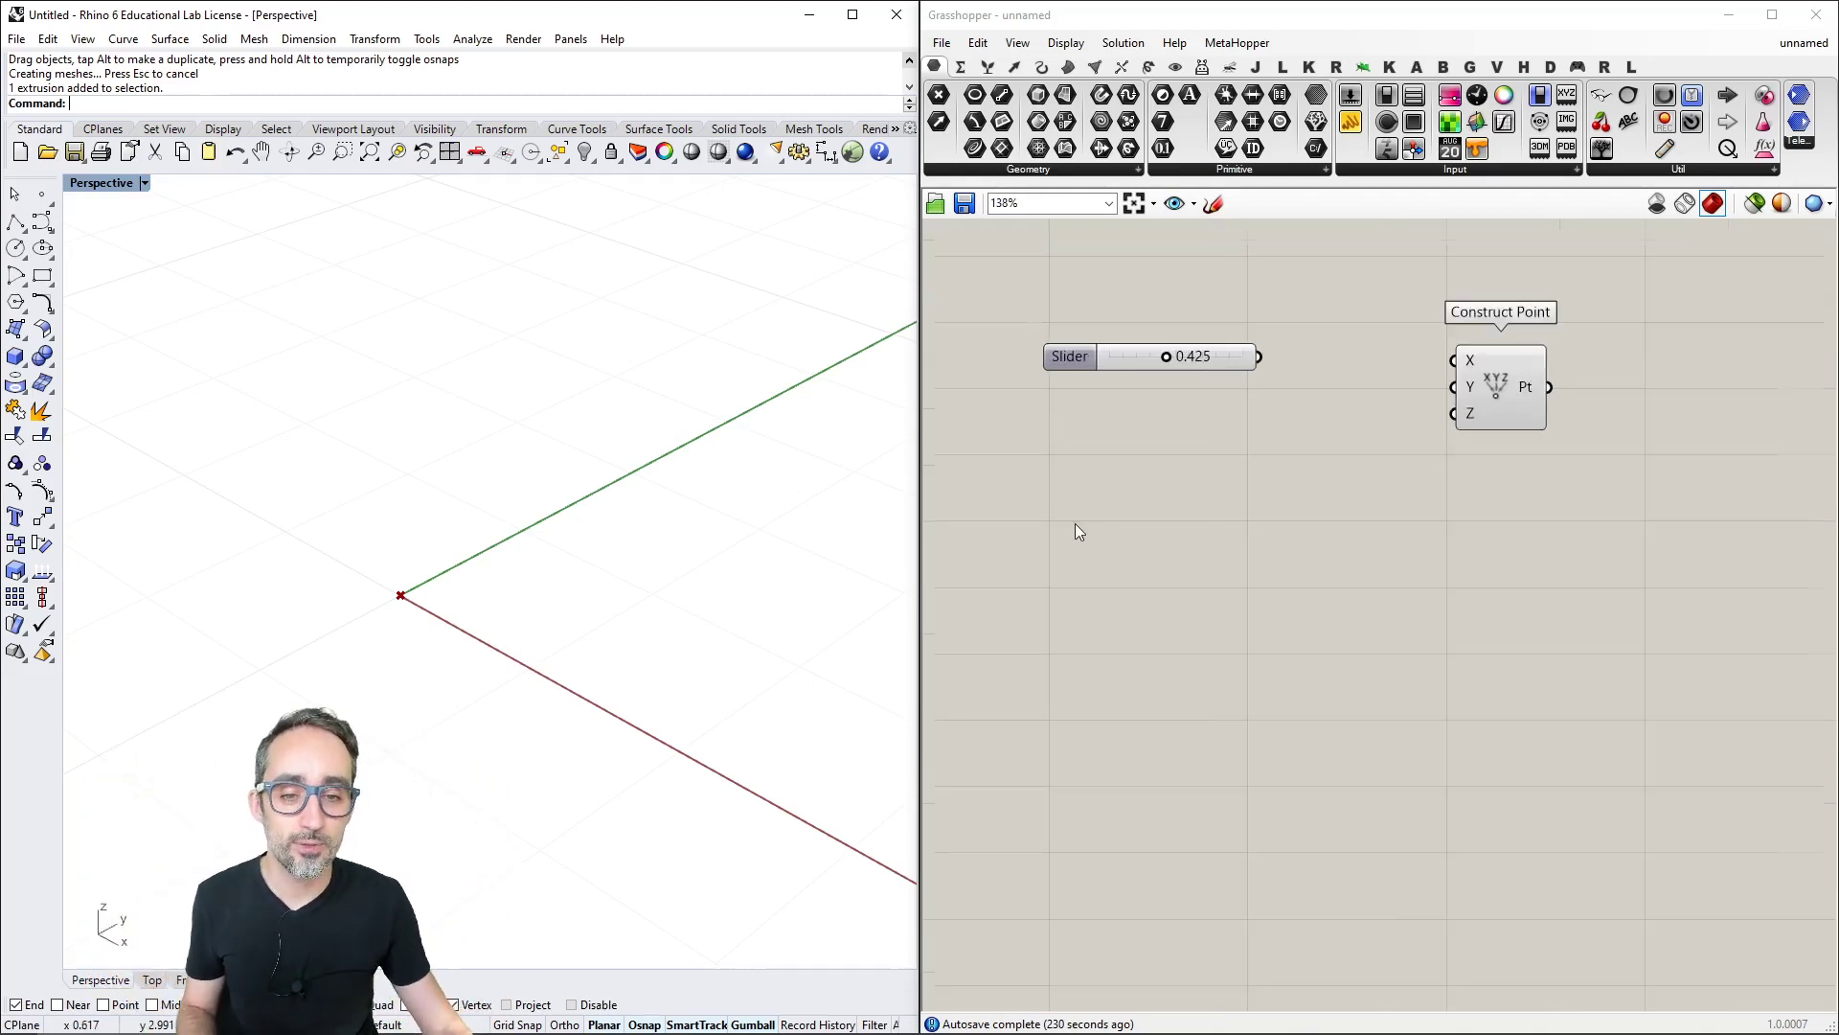
right_click(1151, 393)
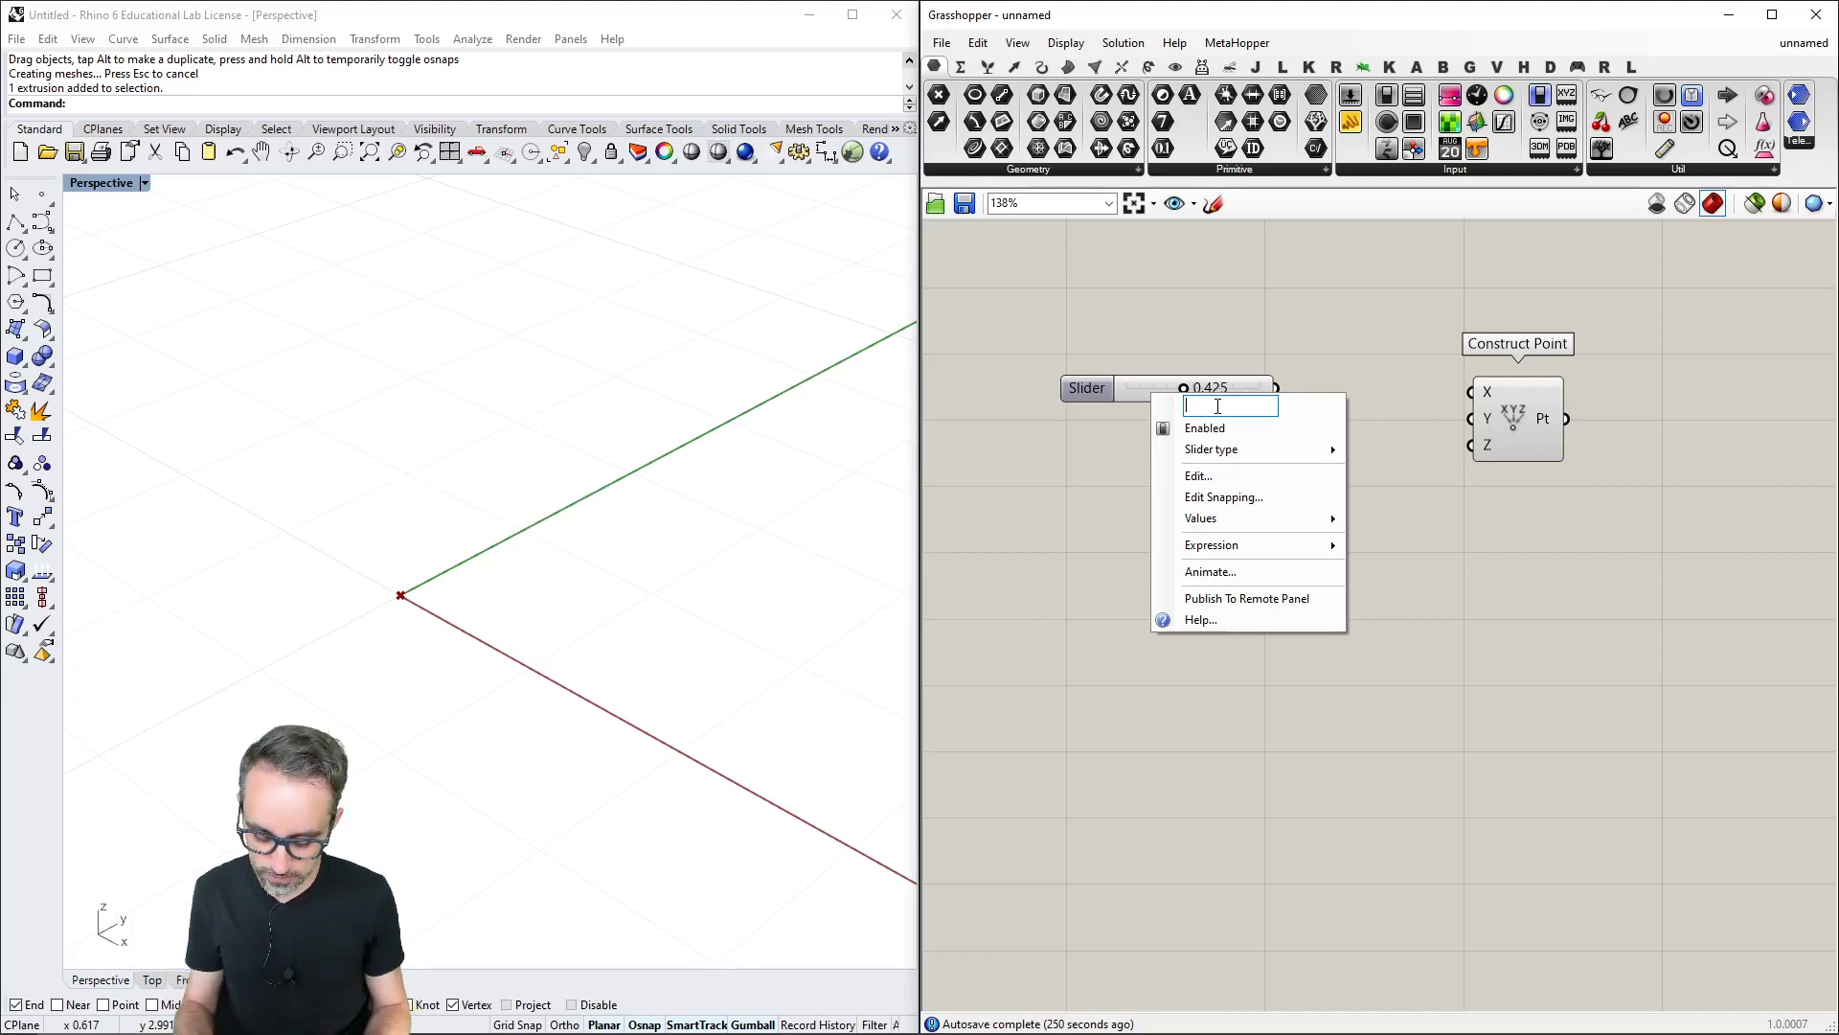
text(X COORDINATE)
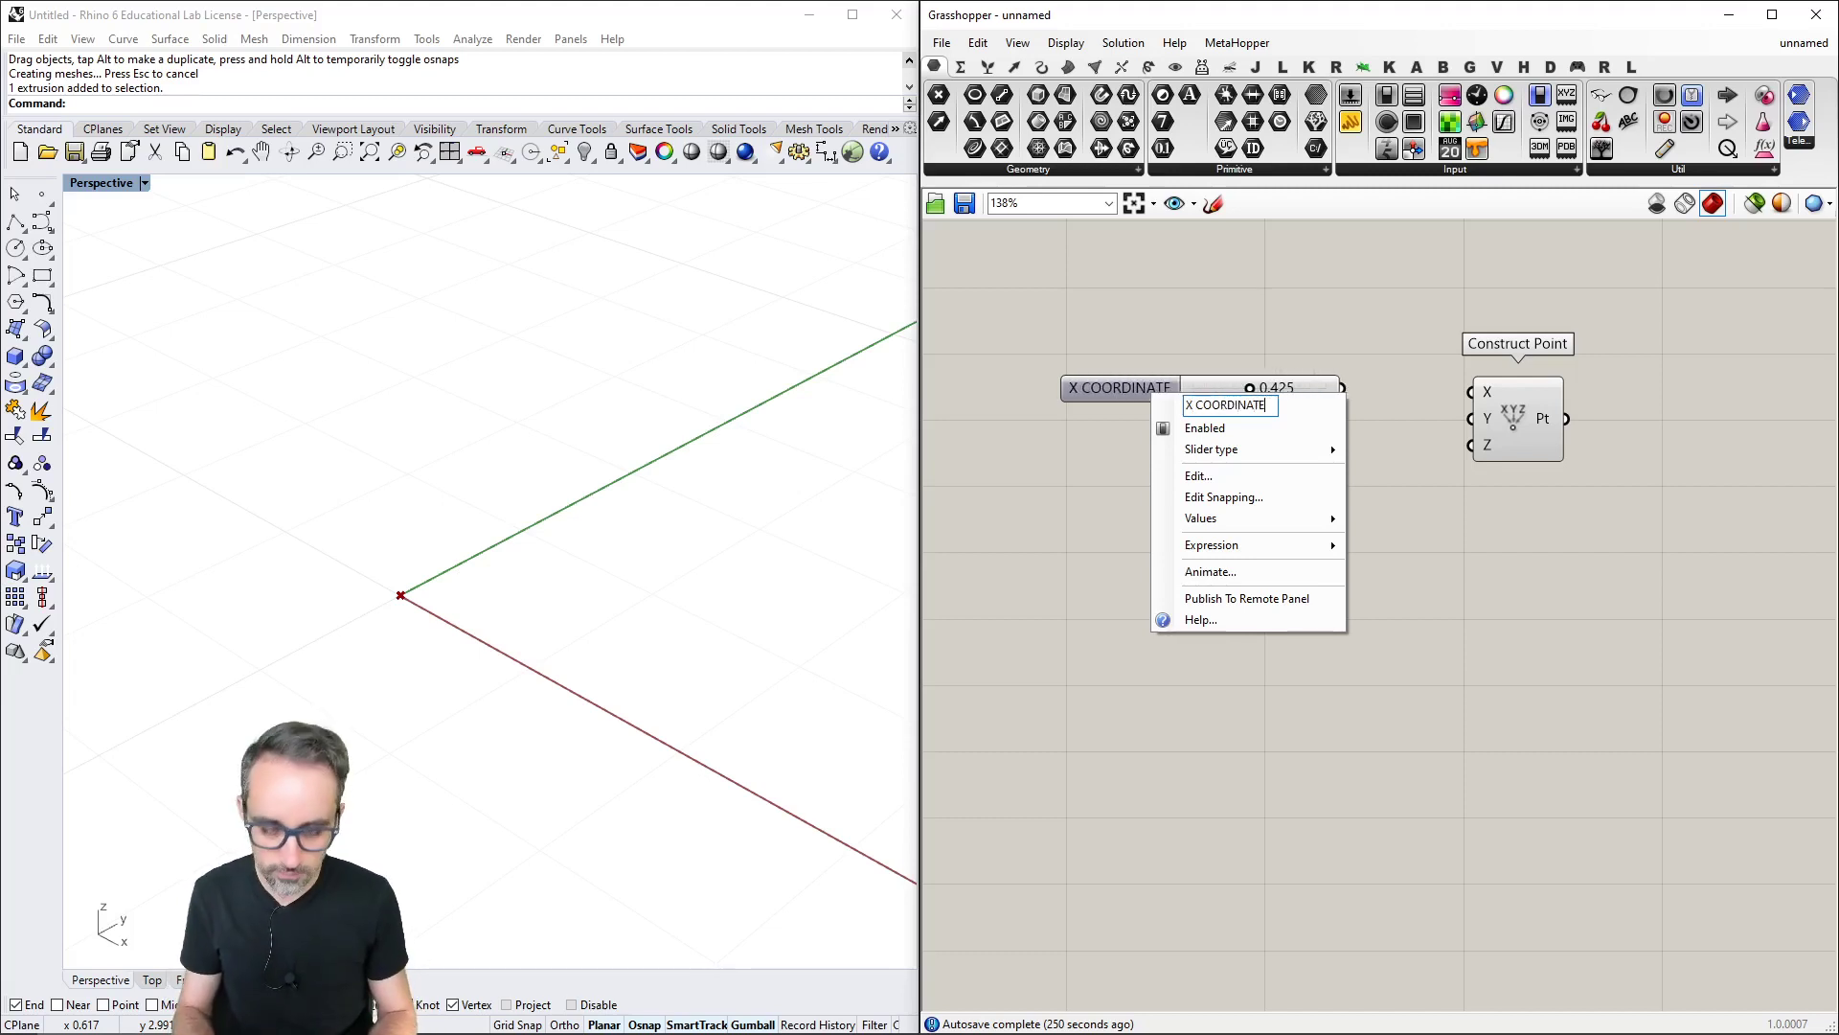
key(Return)
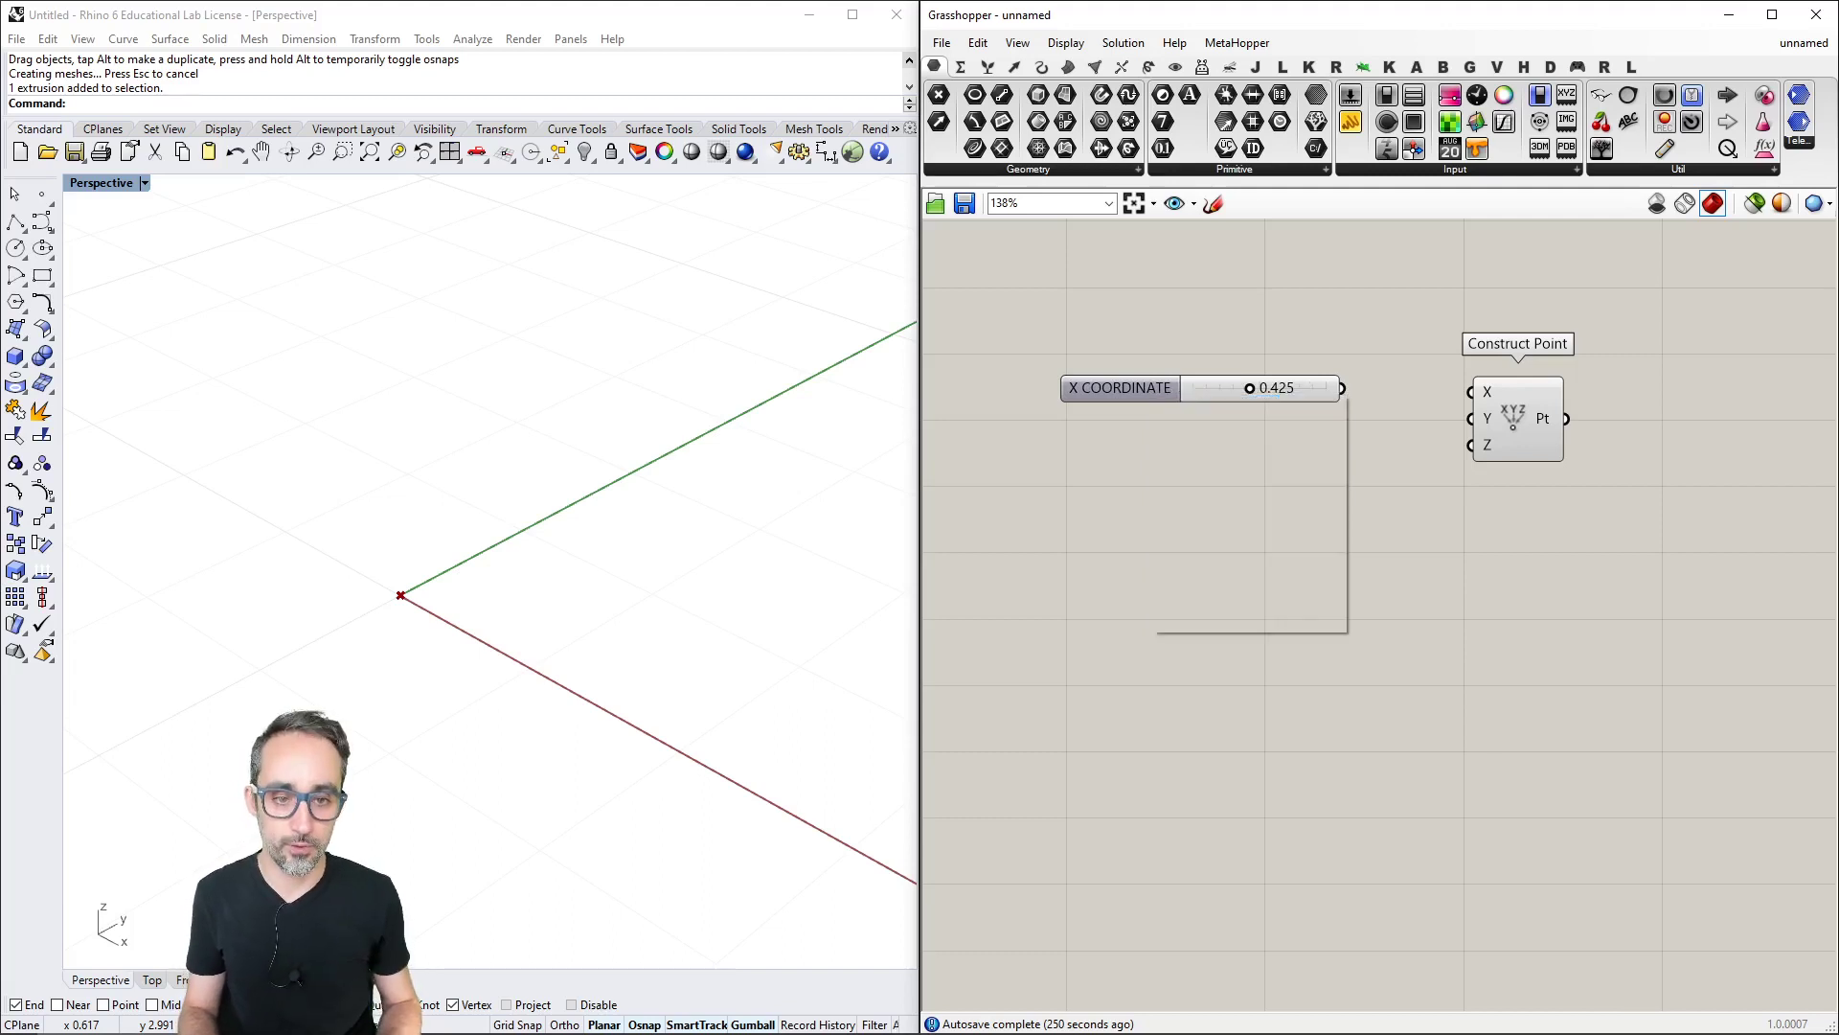
drag(1107, 387, 1067, 392)
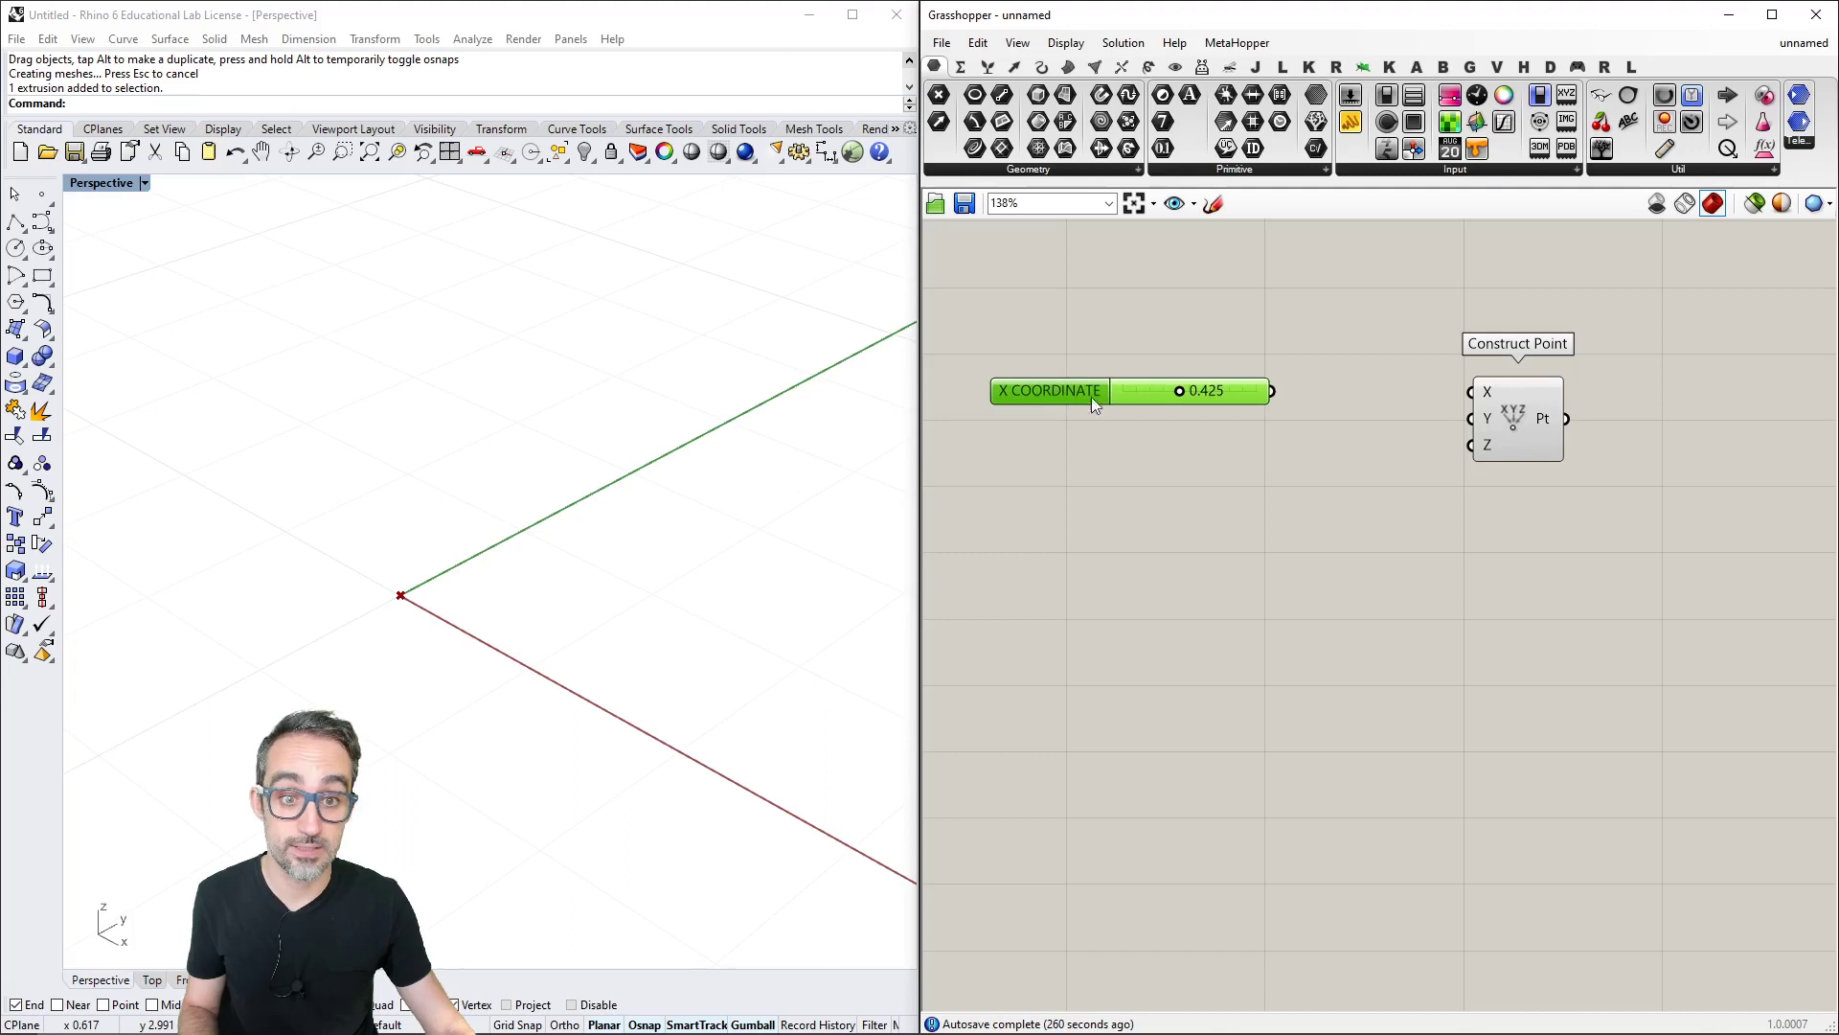
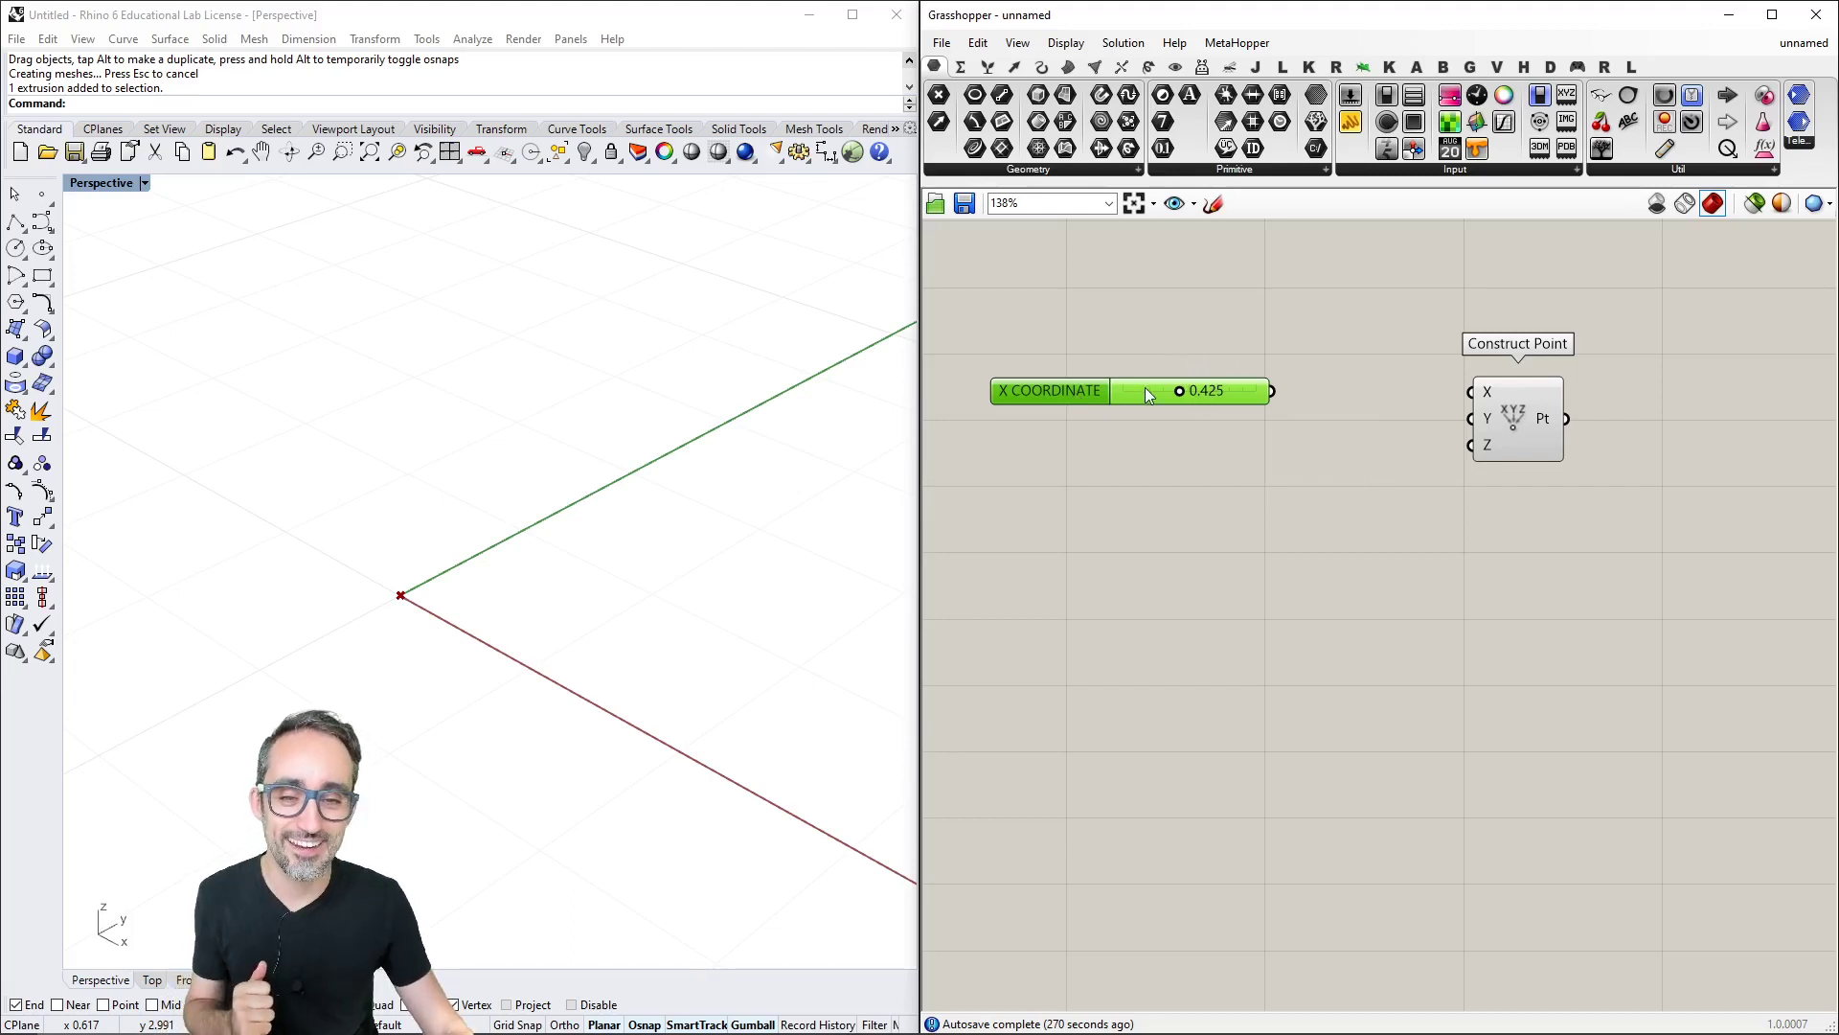
Set the X COORDINATE slider's maximum limit to 10 and move its value to 10.000.
right_click(1149, 395)
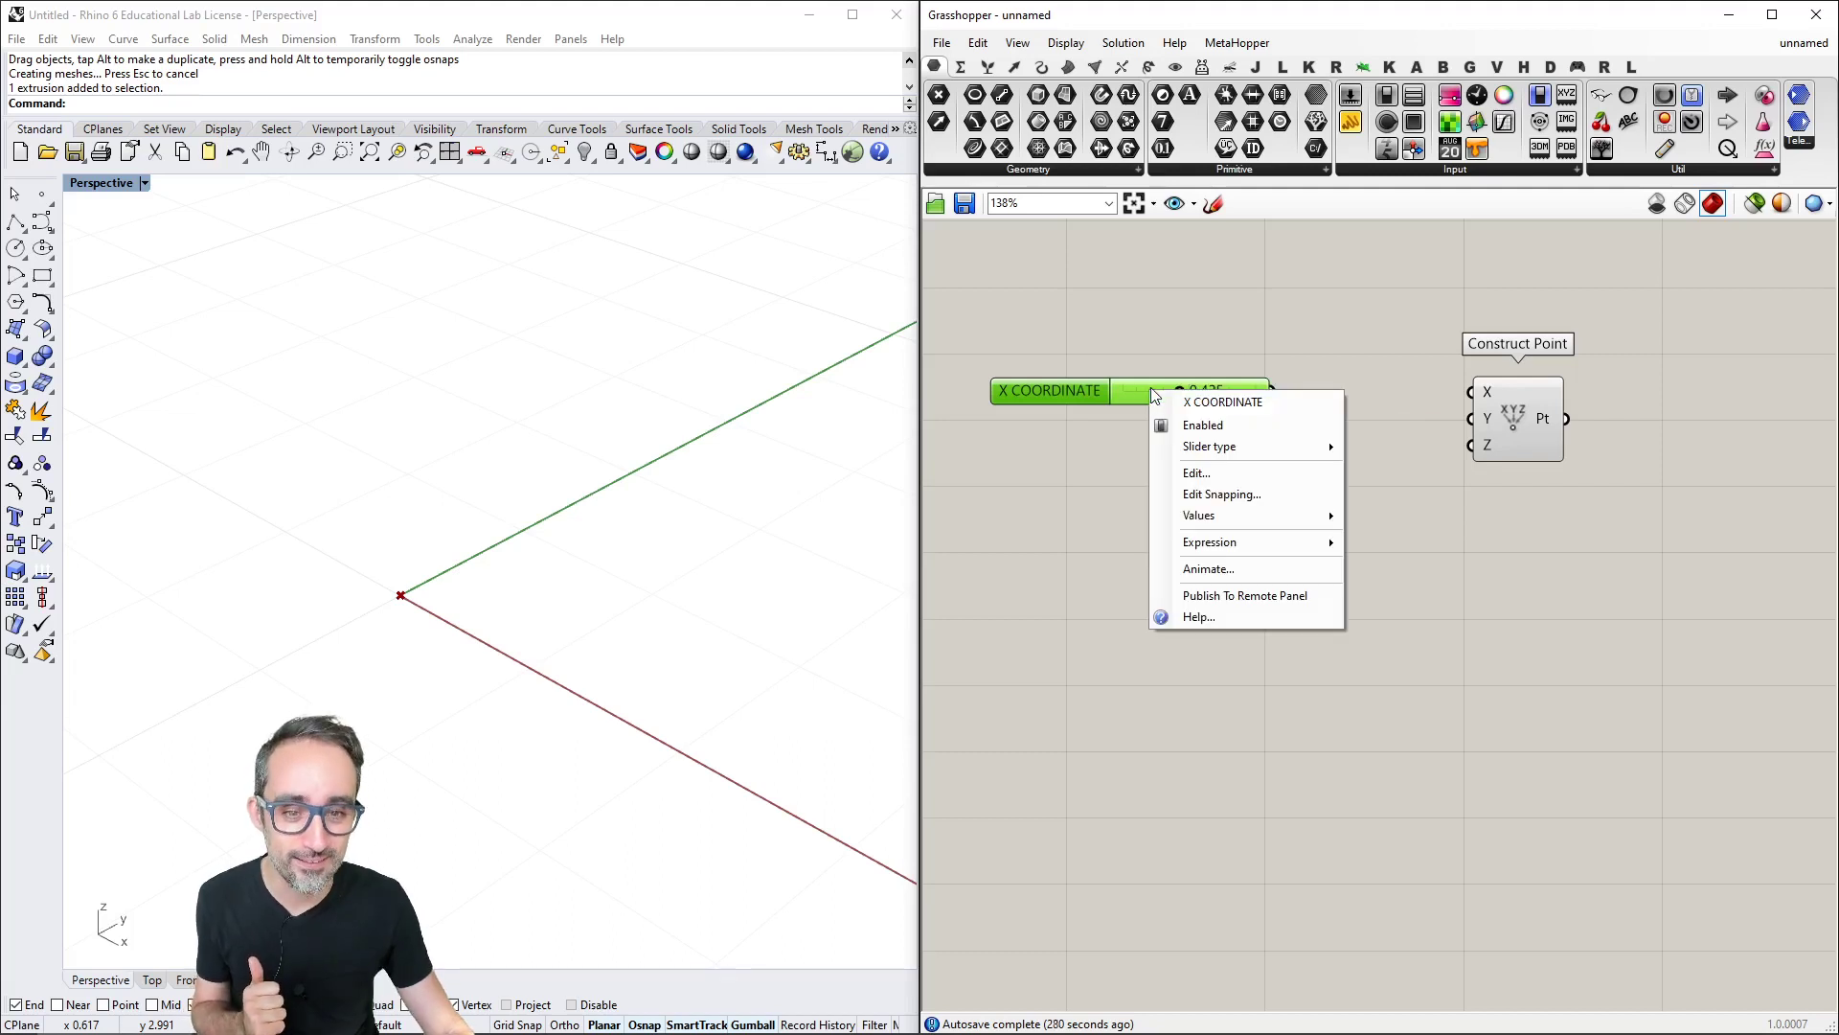
click(1213, 474)
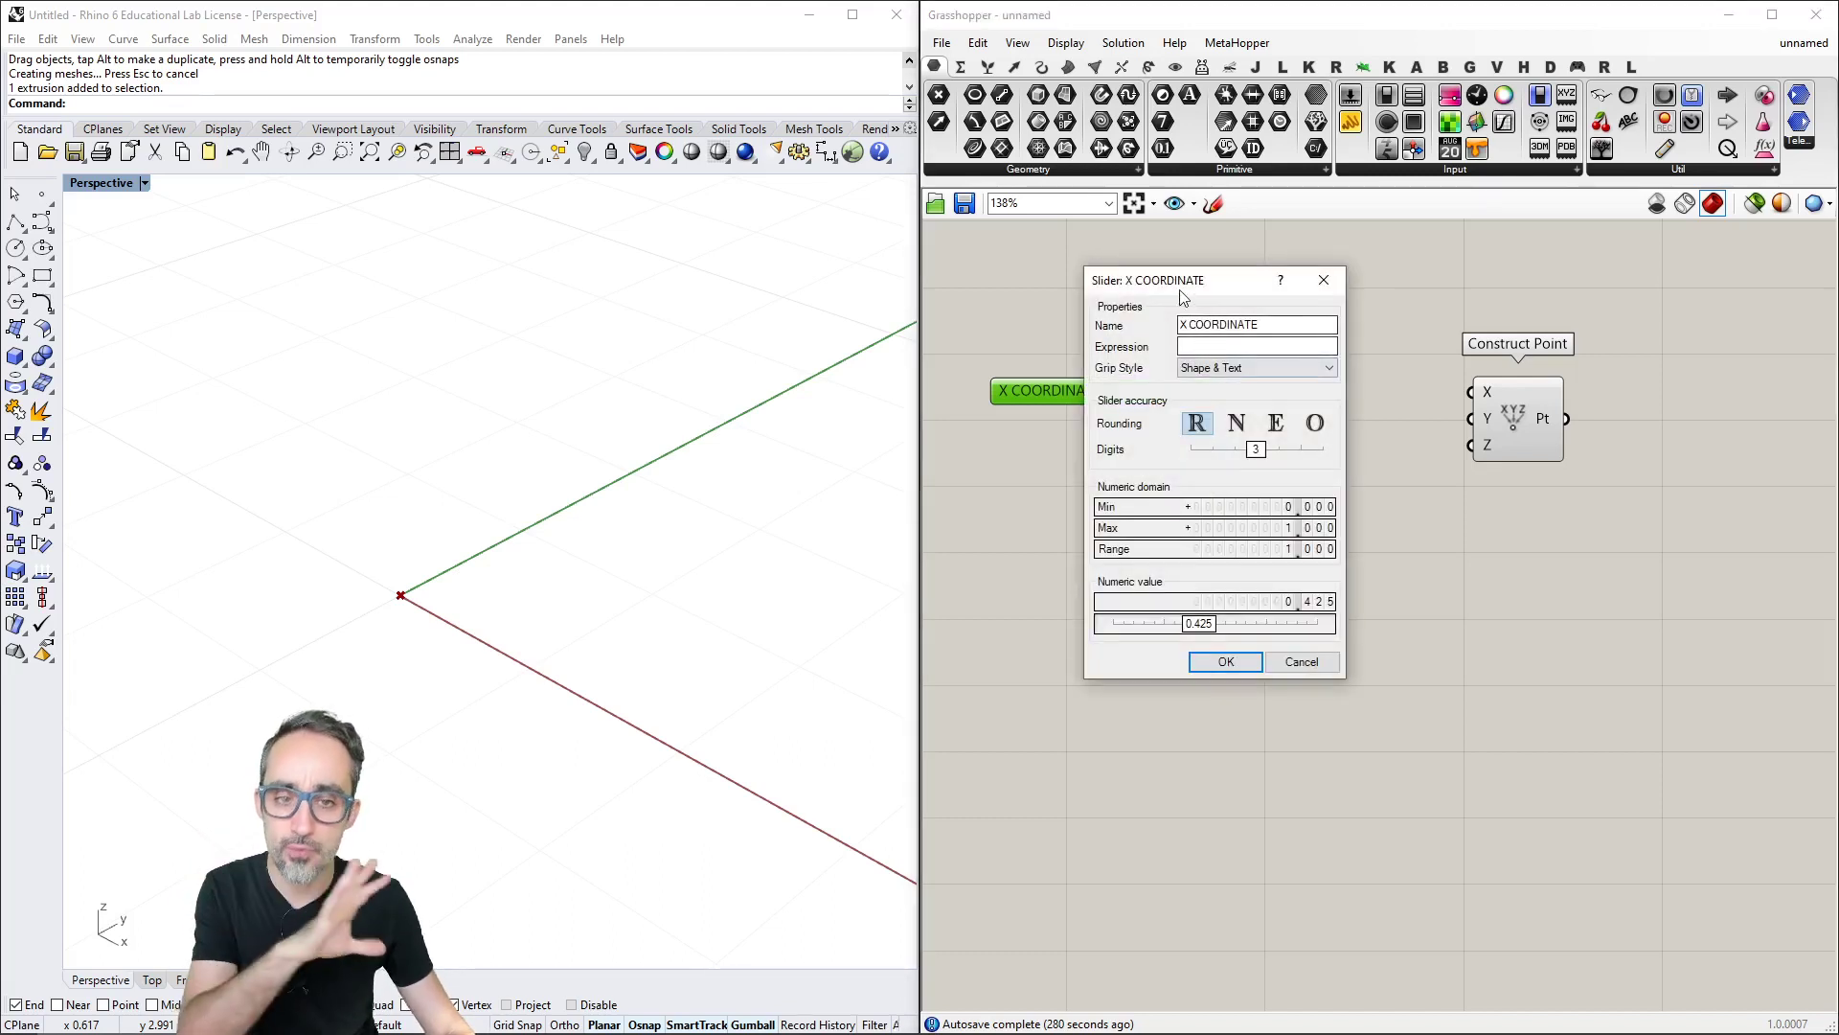
drag(1184, 288, 1148, 295)
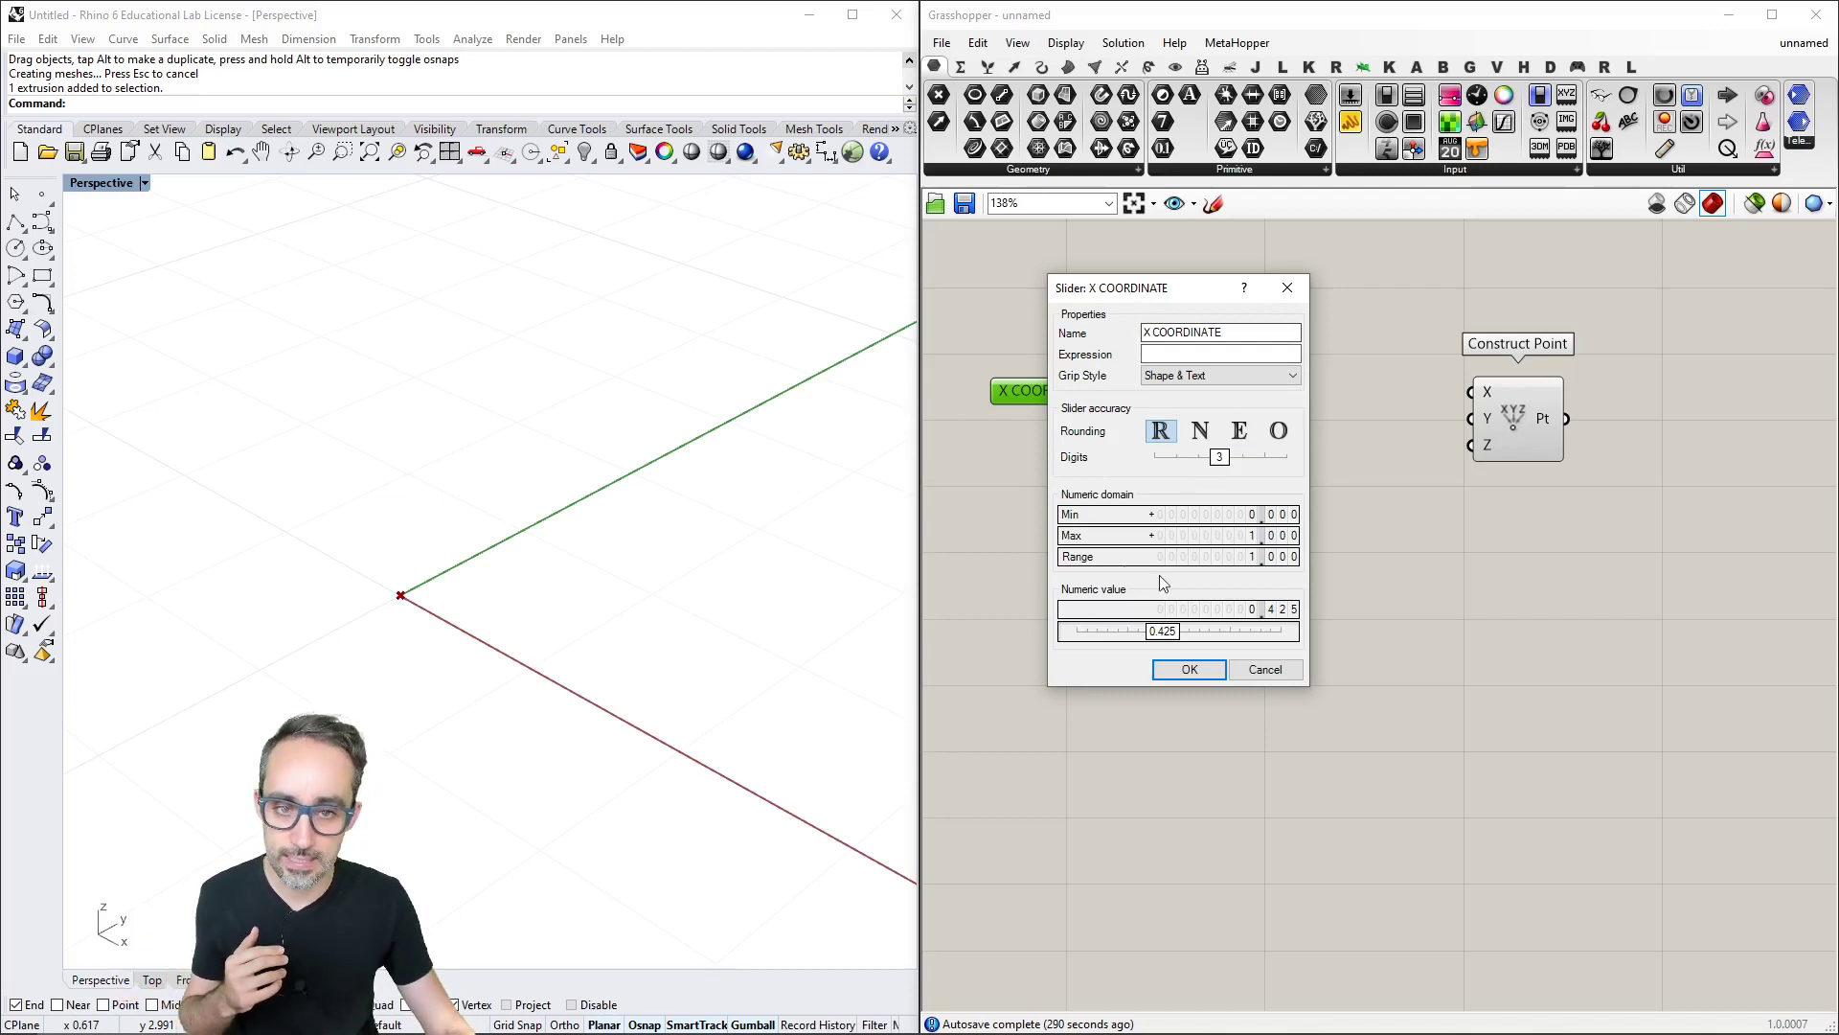
drag(1231, 332, 1118, 335)
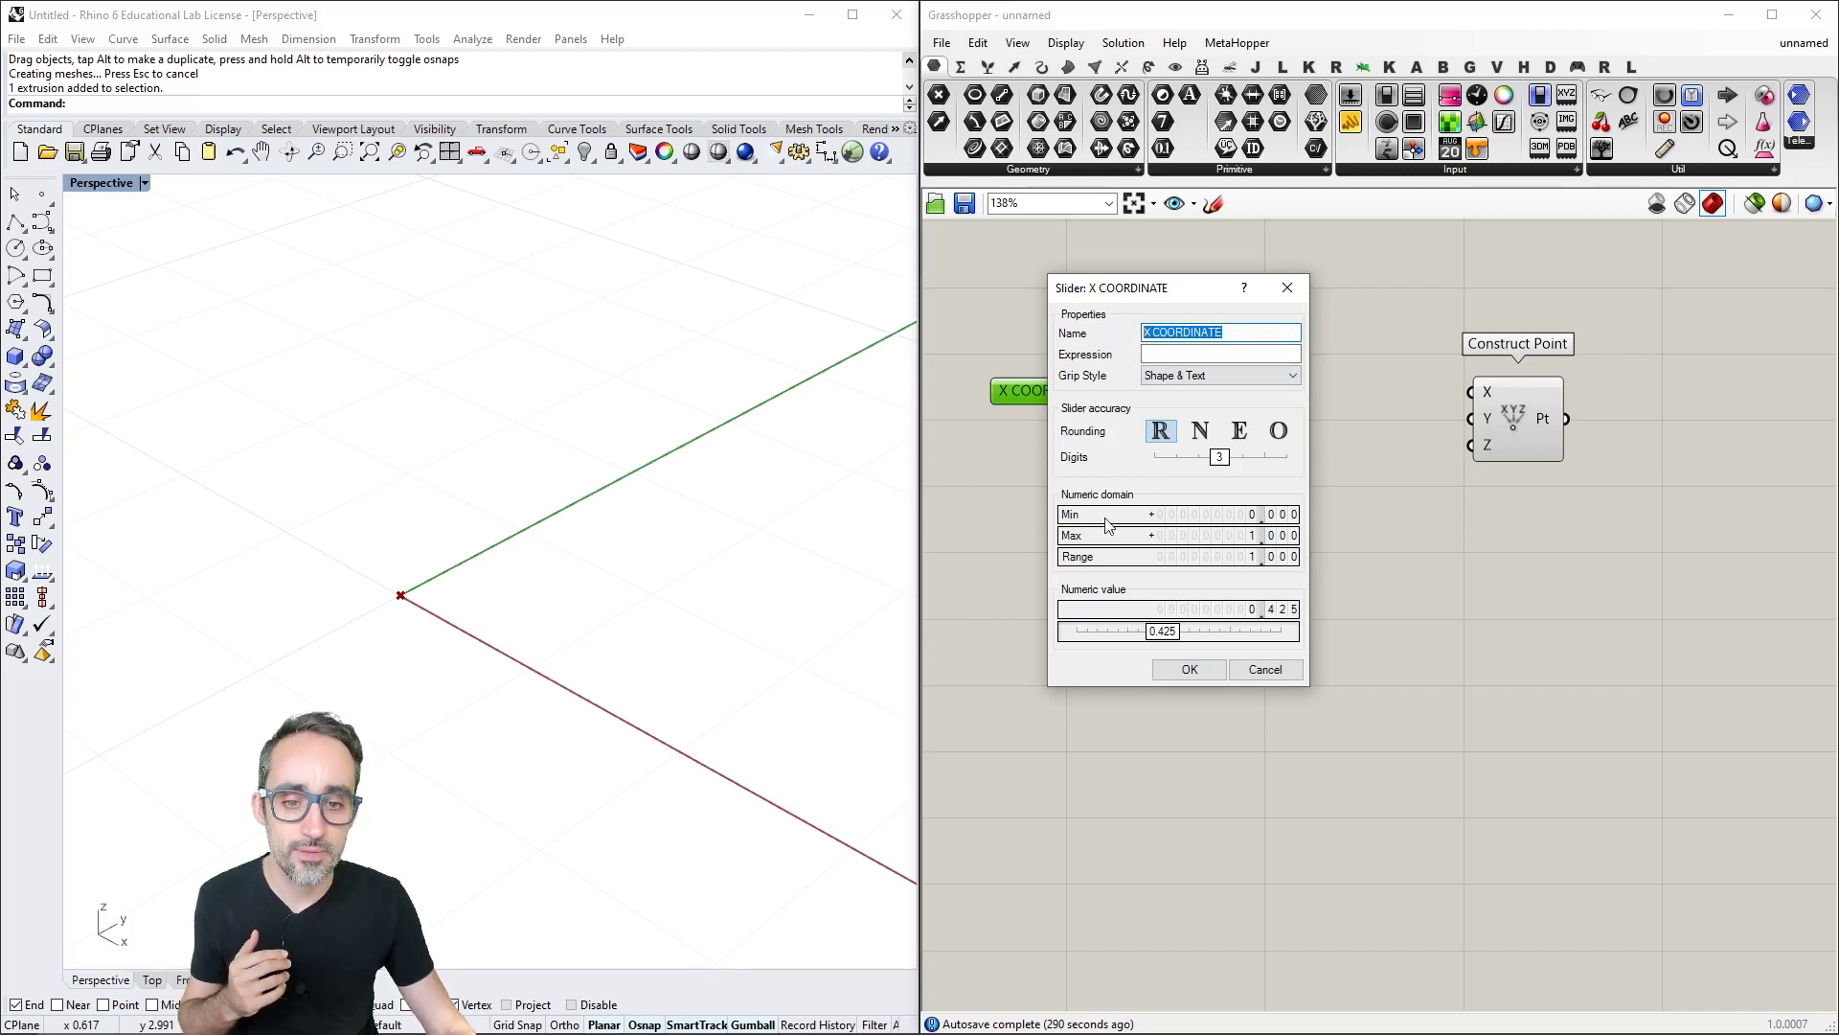
double_click(1204, 517)
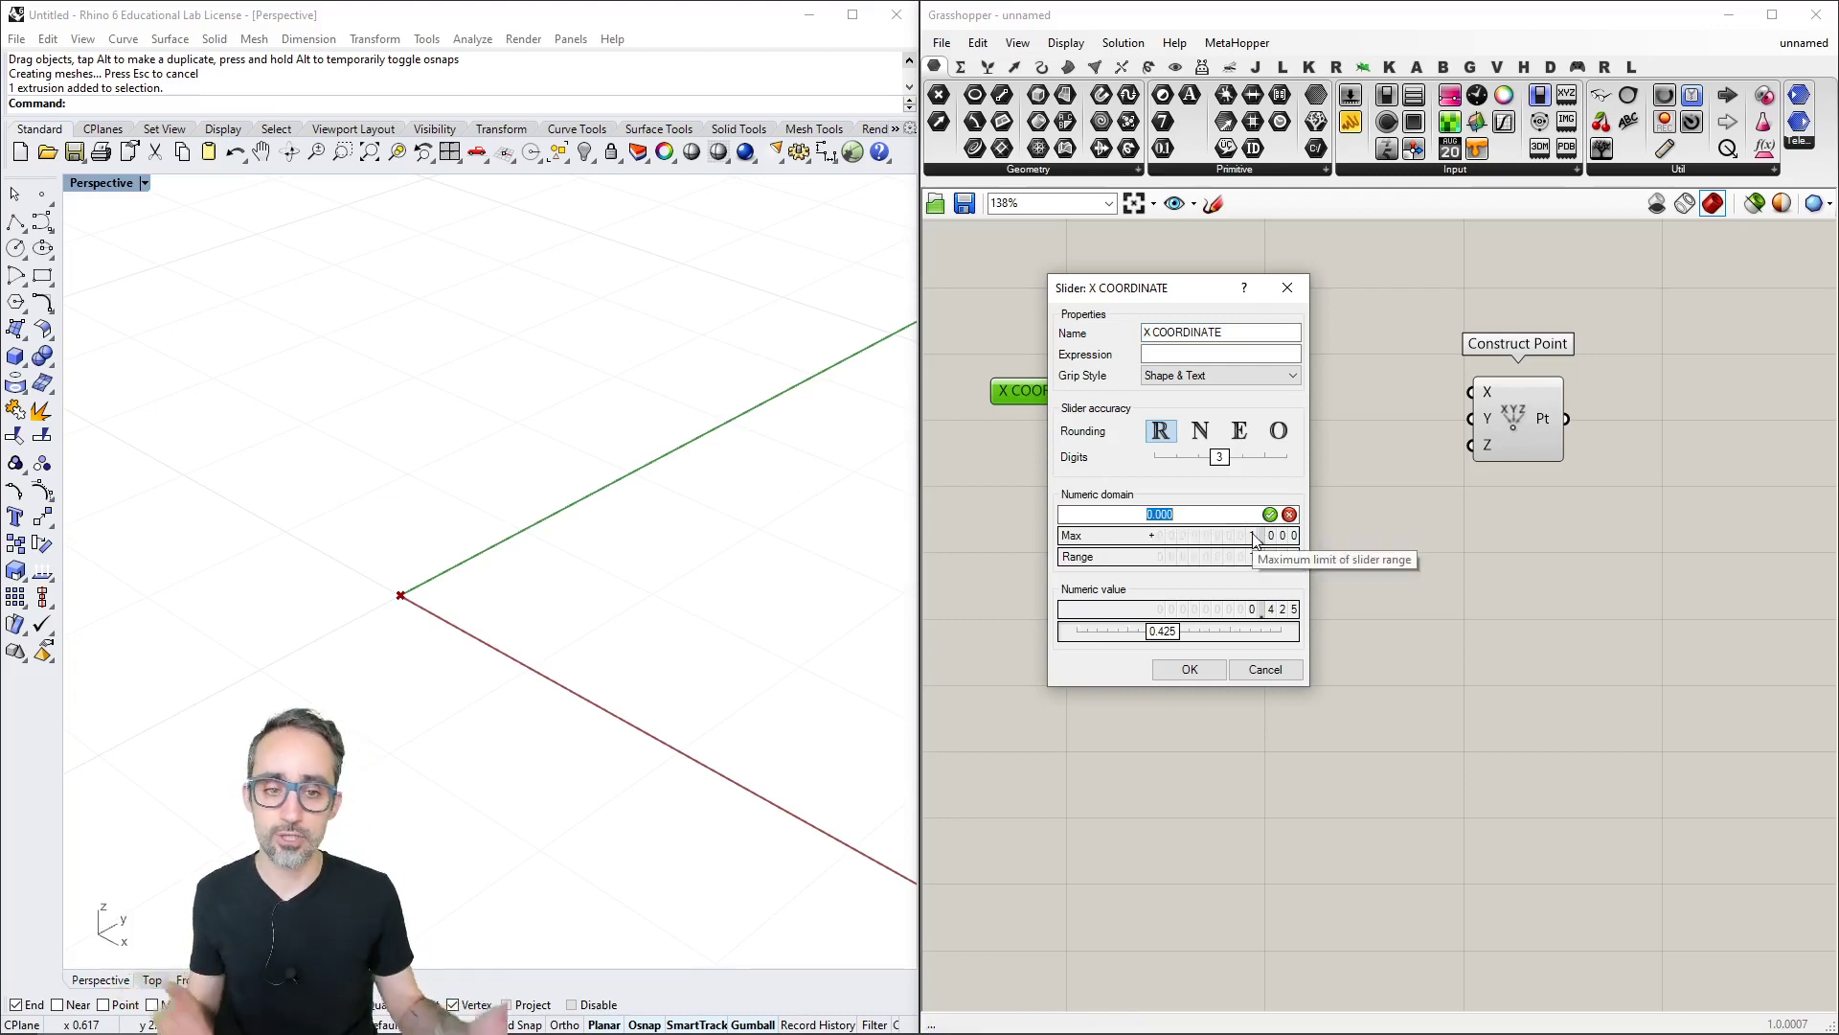
double_click(1253, 534)
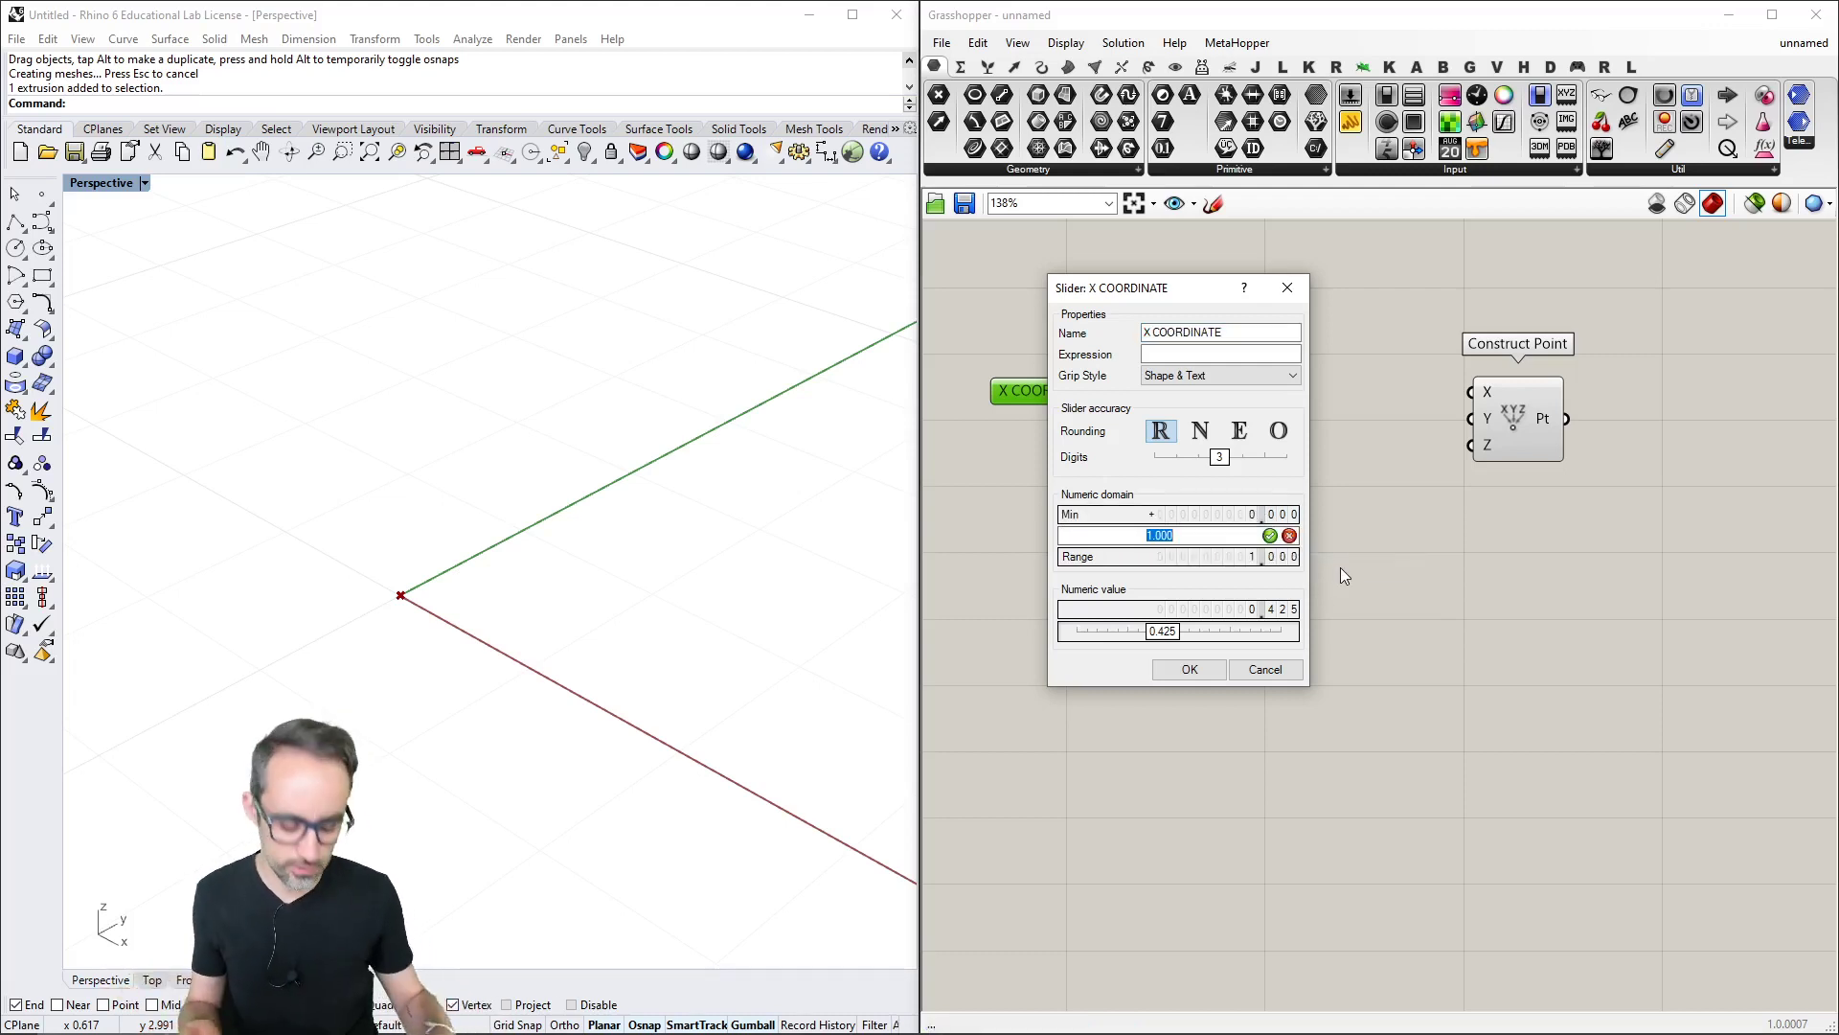
text(10)
key(Return)
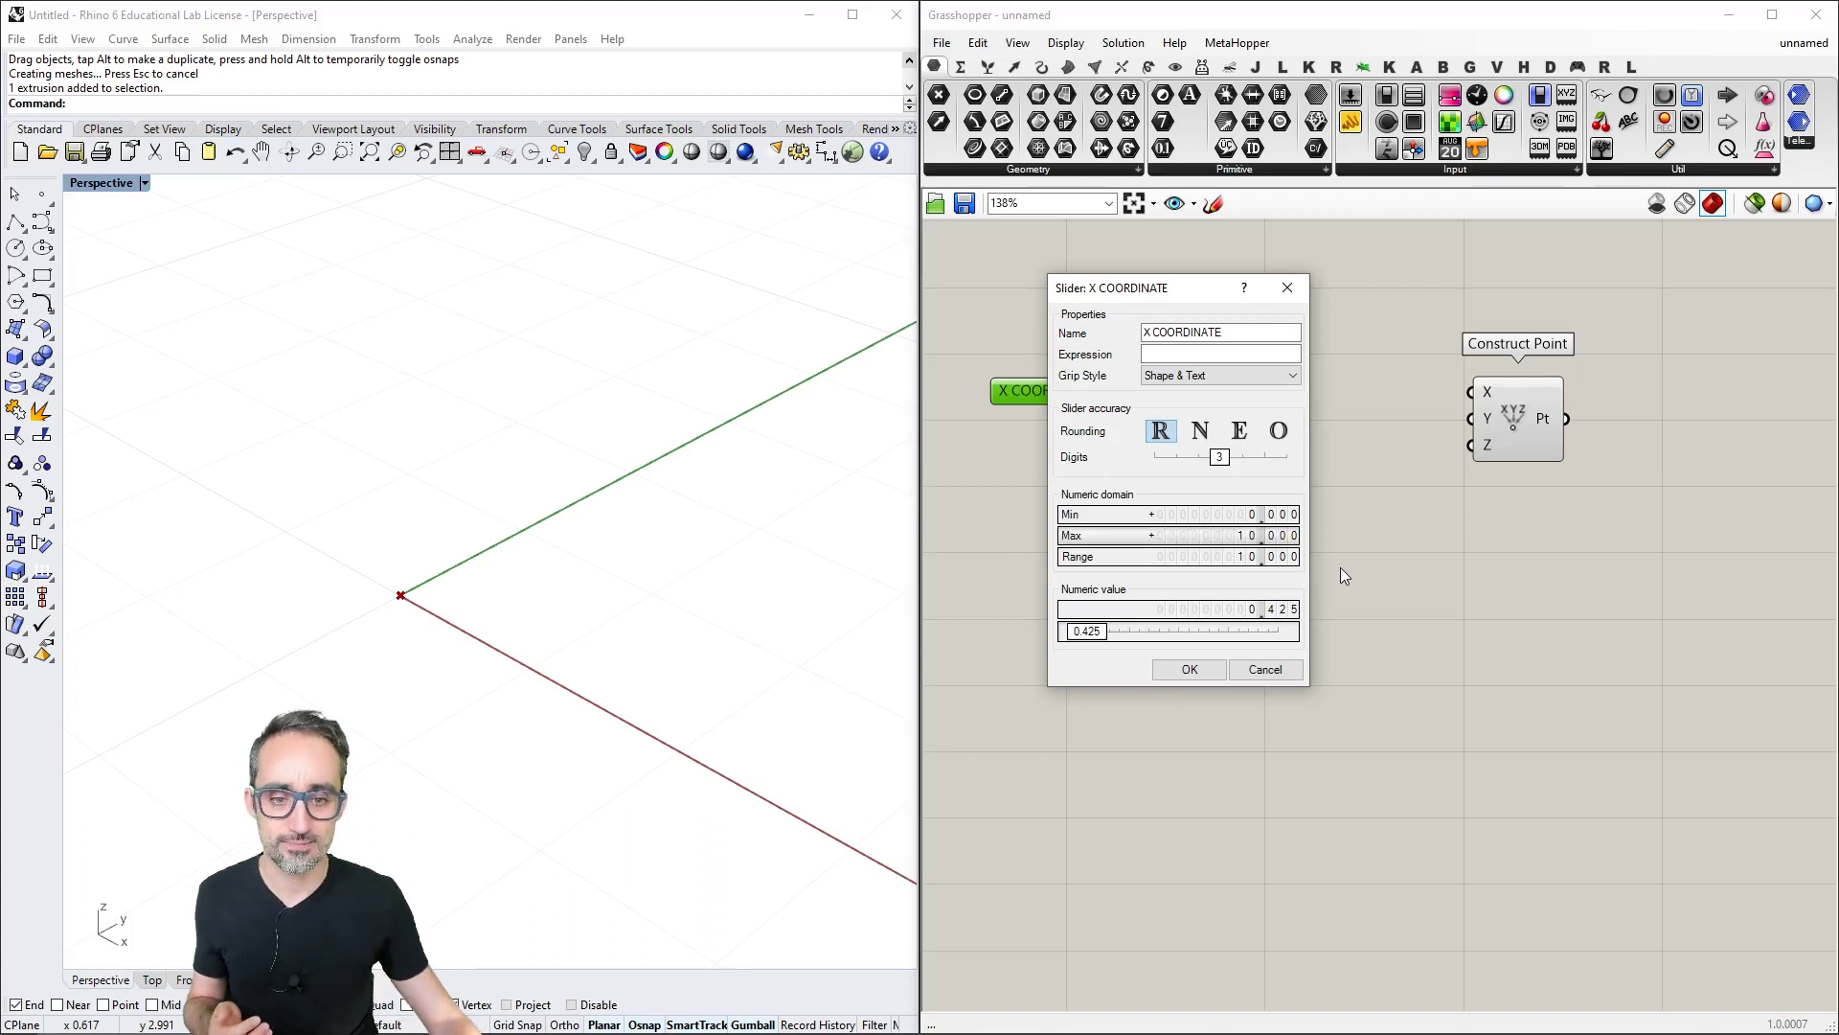
click(1194, 669)
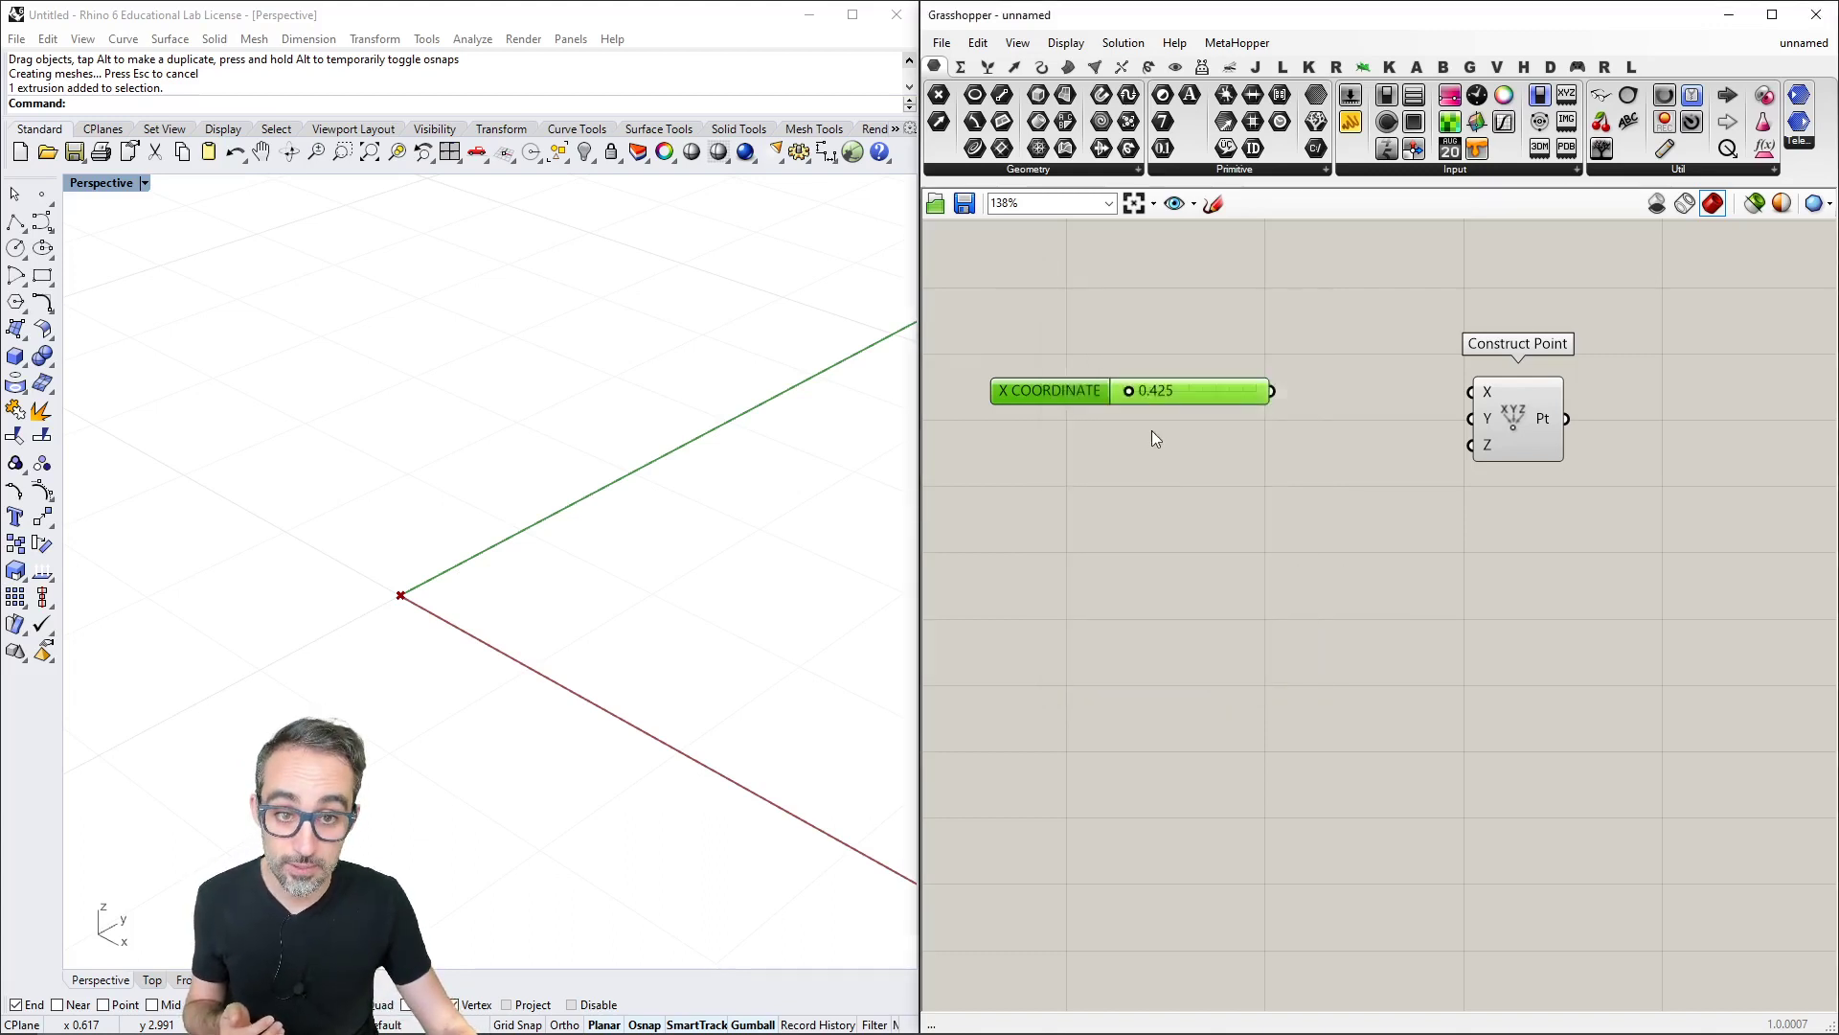
drag(1130, 393, 1118, 393)
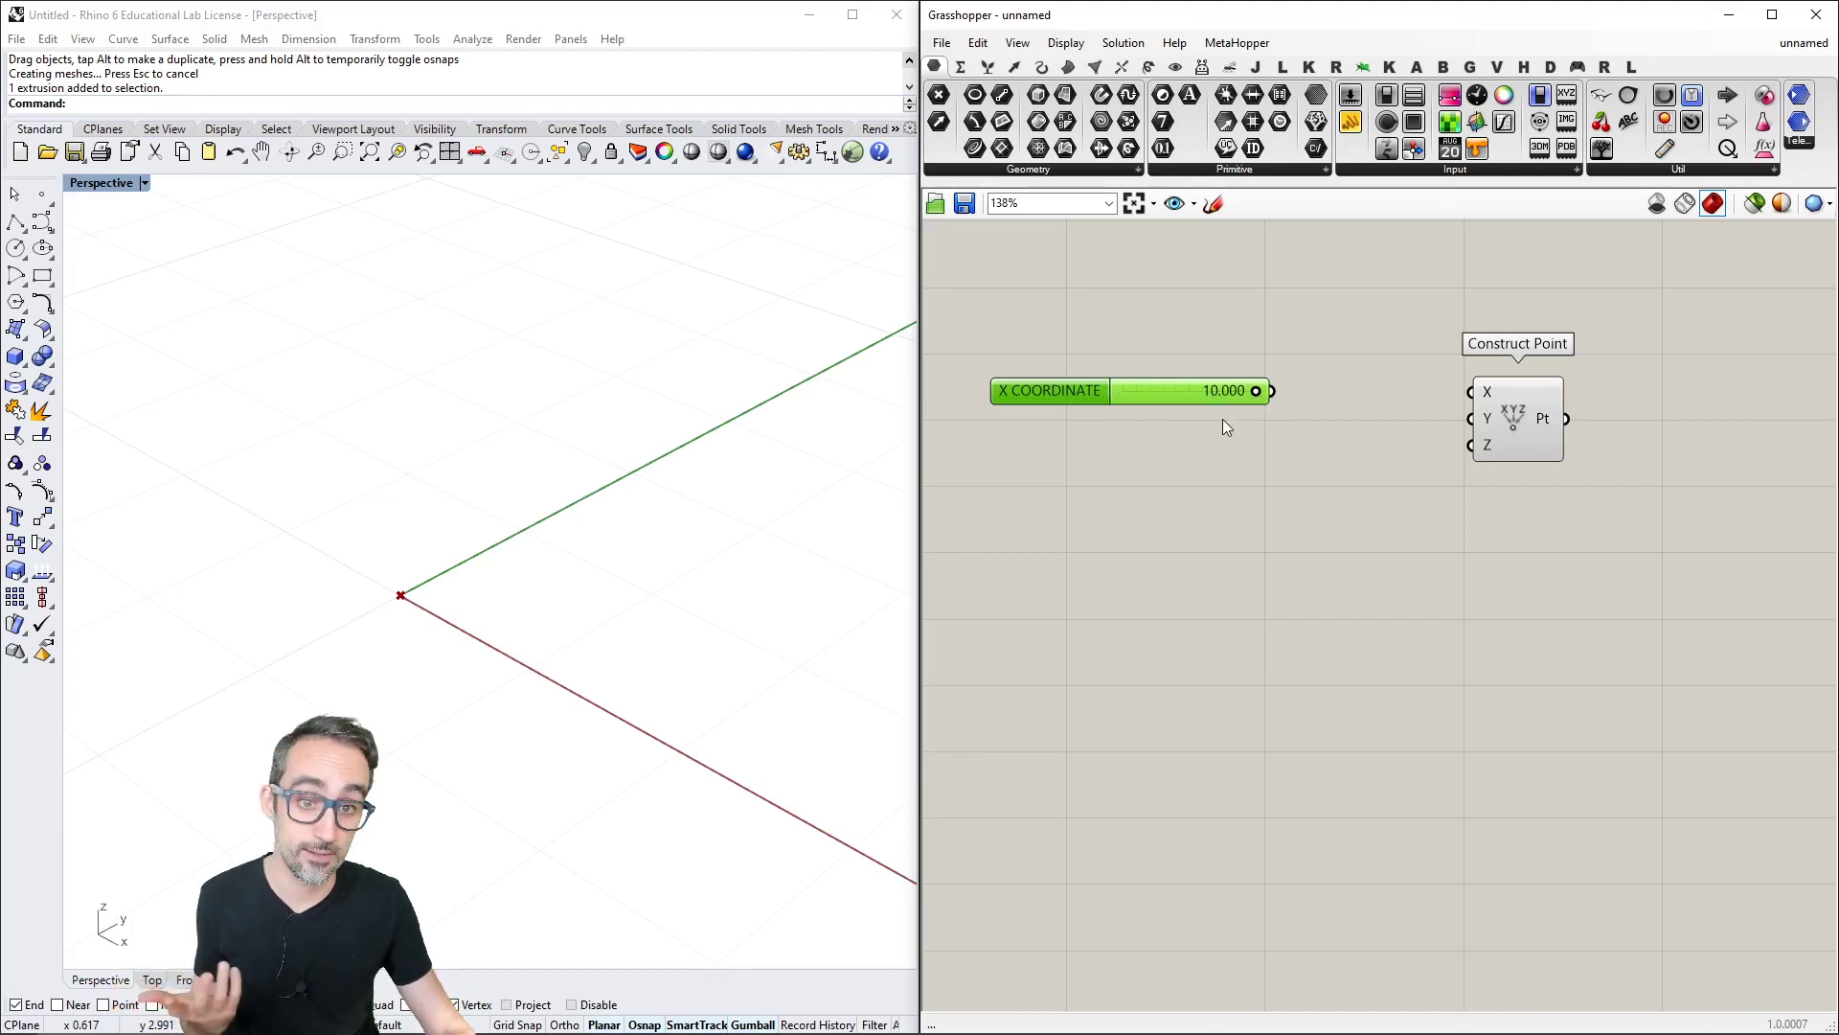
click(1196, 436)
Set the X COORDINATE slider's minimum limit to -10.
right_click(1176, 393)
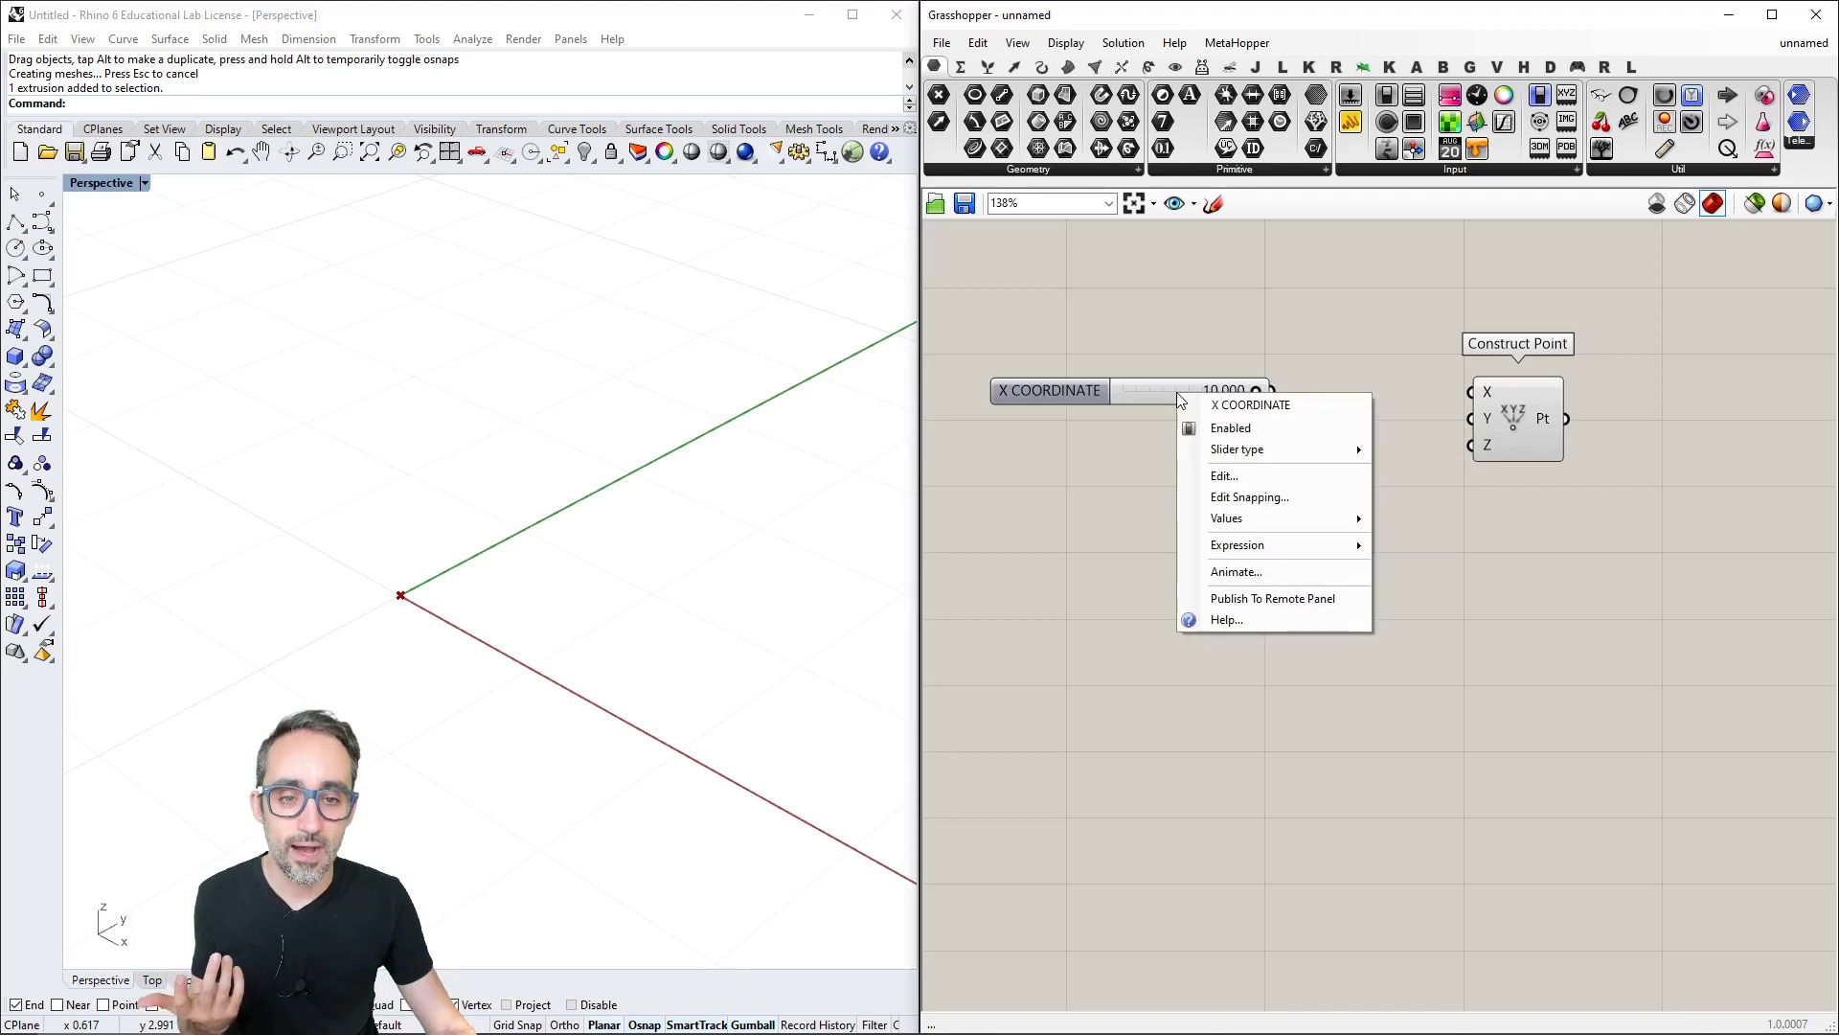
click(1215, 476)
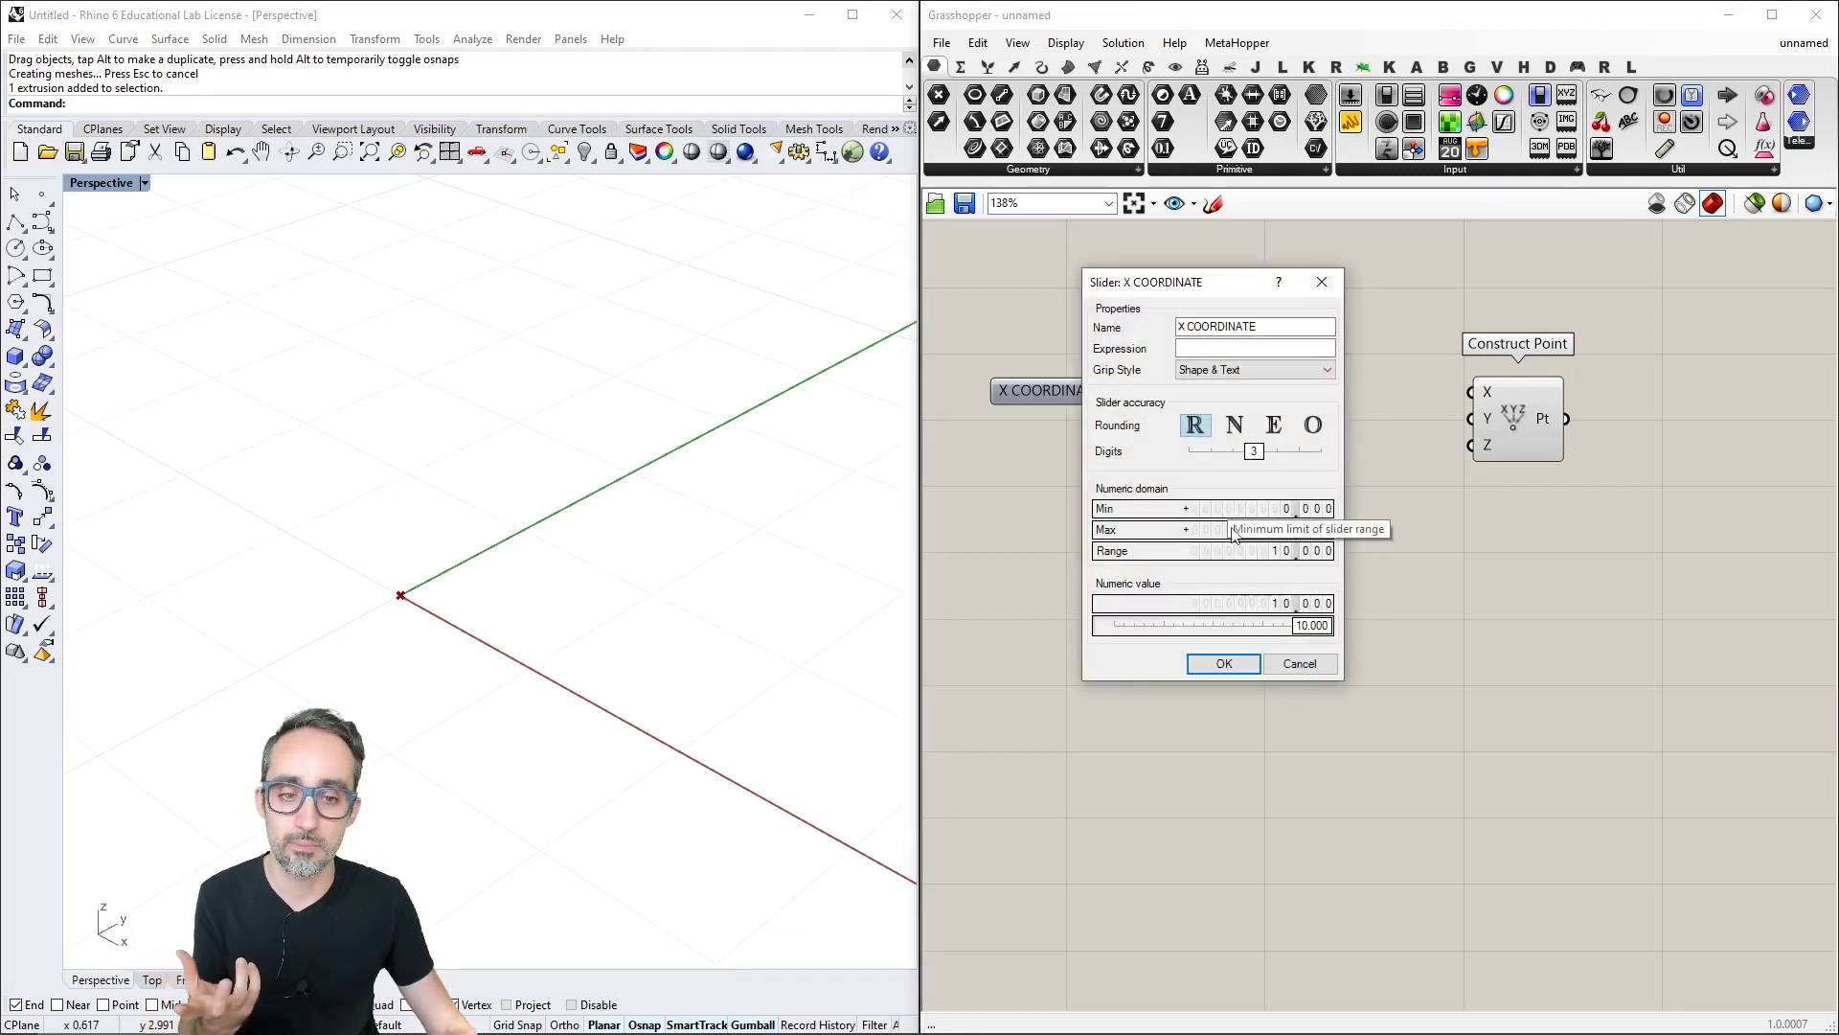
double_click(1263, 507)
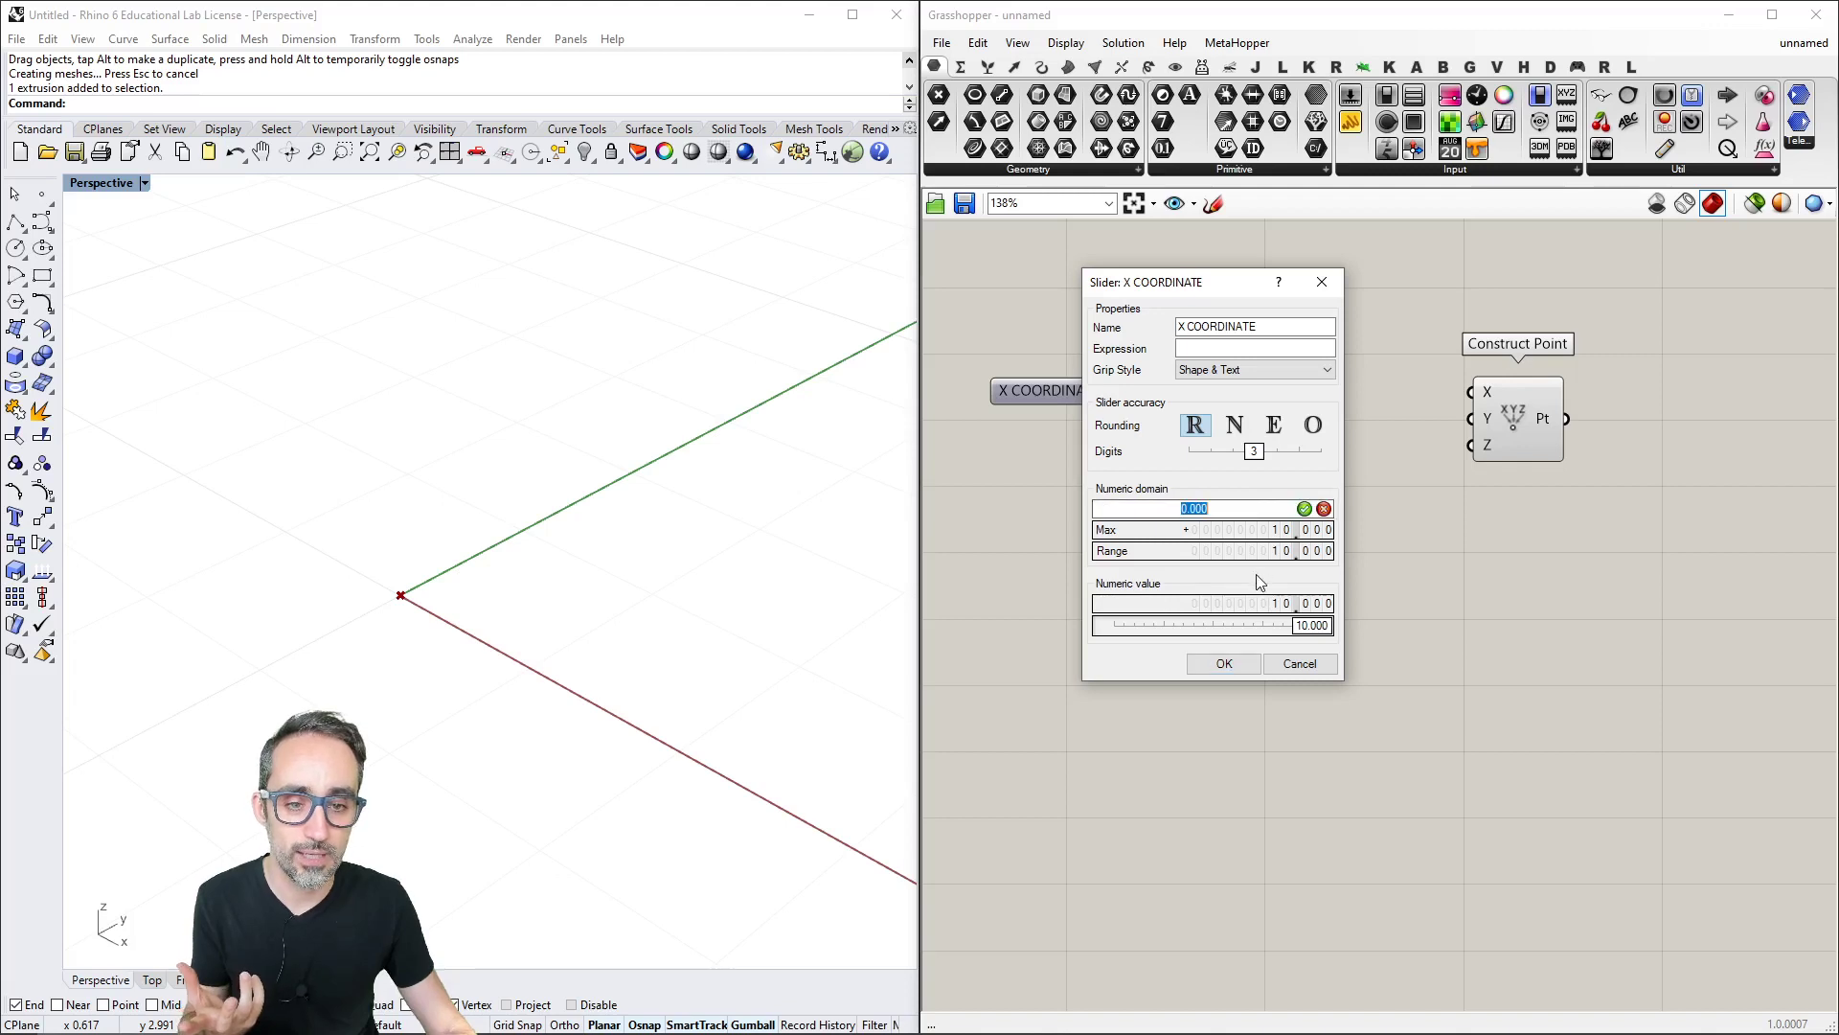
text(-10)
key(Return)
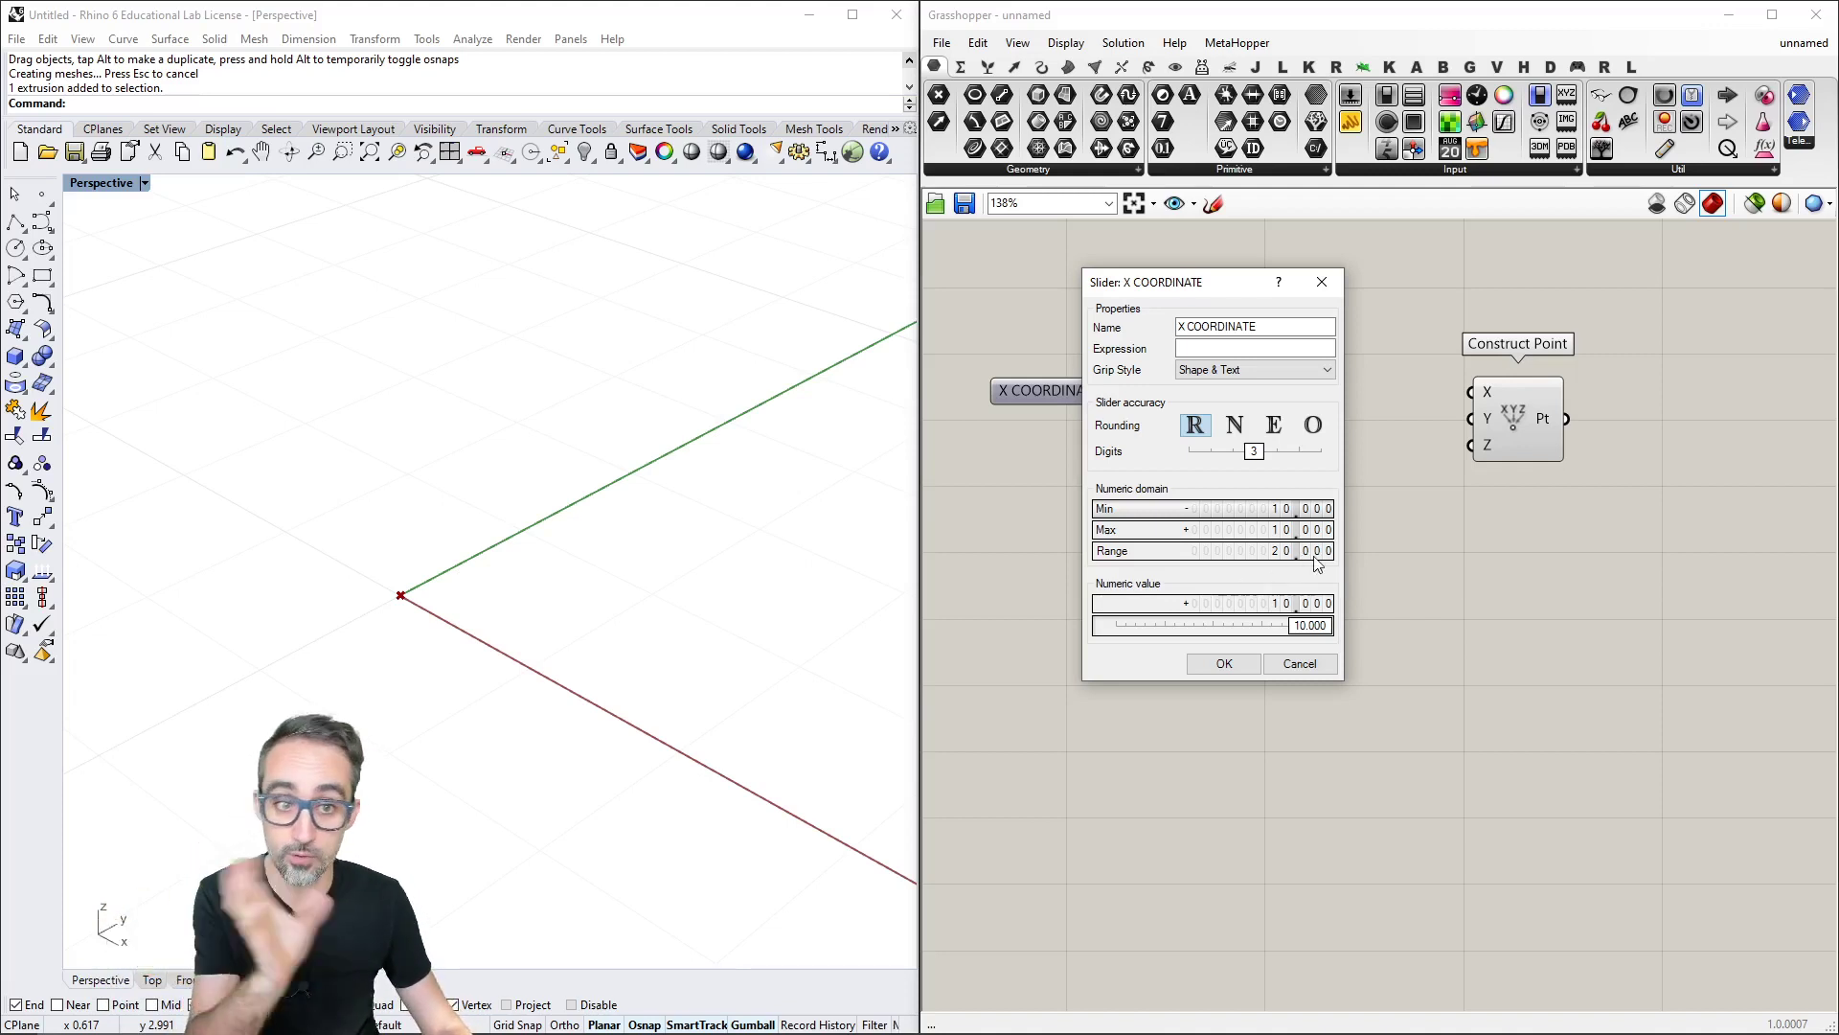
Switch the X COORDINATE slider's rounding to integers, then to even numbers, and try different values on it.
mouse_move(1254, 451)
mouse_down()
mouse_move(1209, 458)
mouse_move(1320, 458)
mouse_move(1215, 457)
mouse_move(1260, 462)
mouse_up()
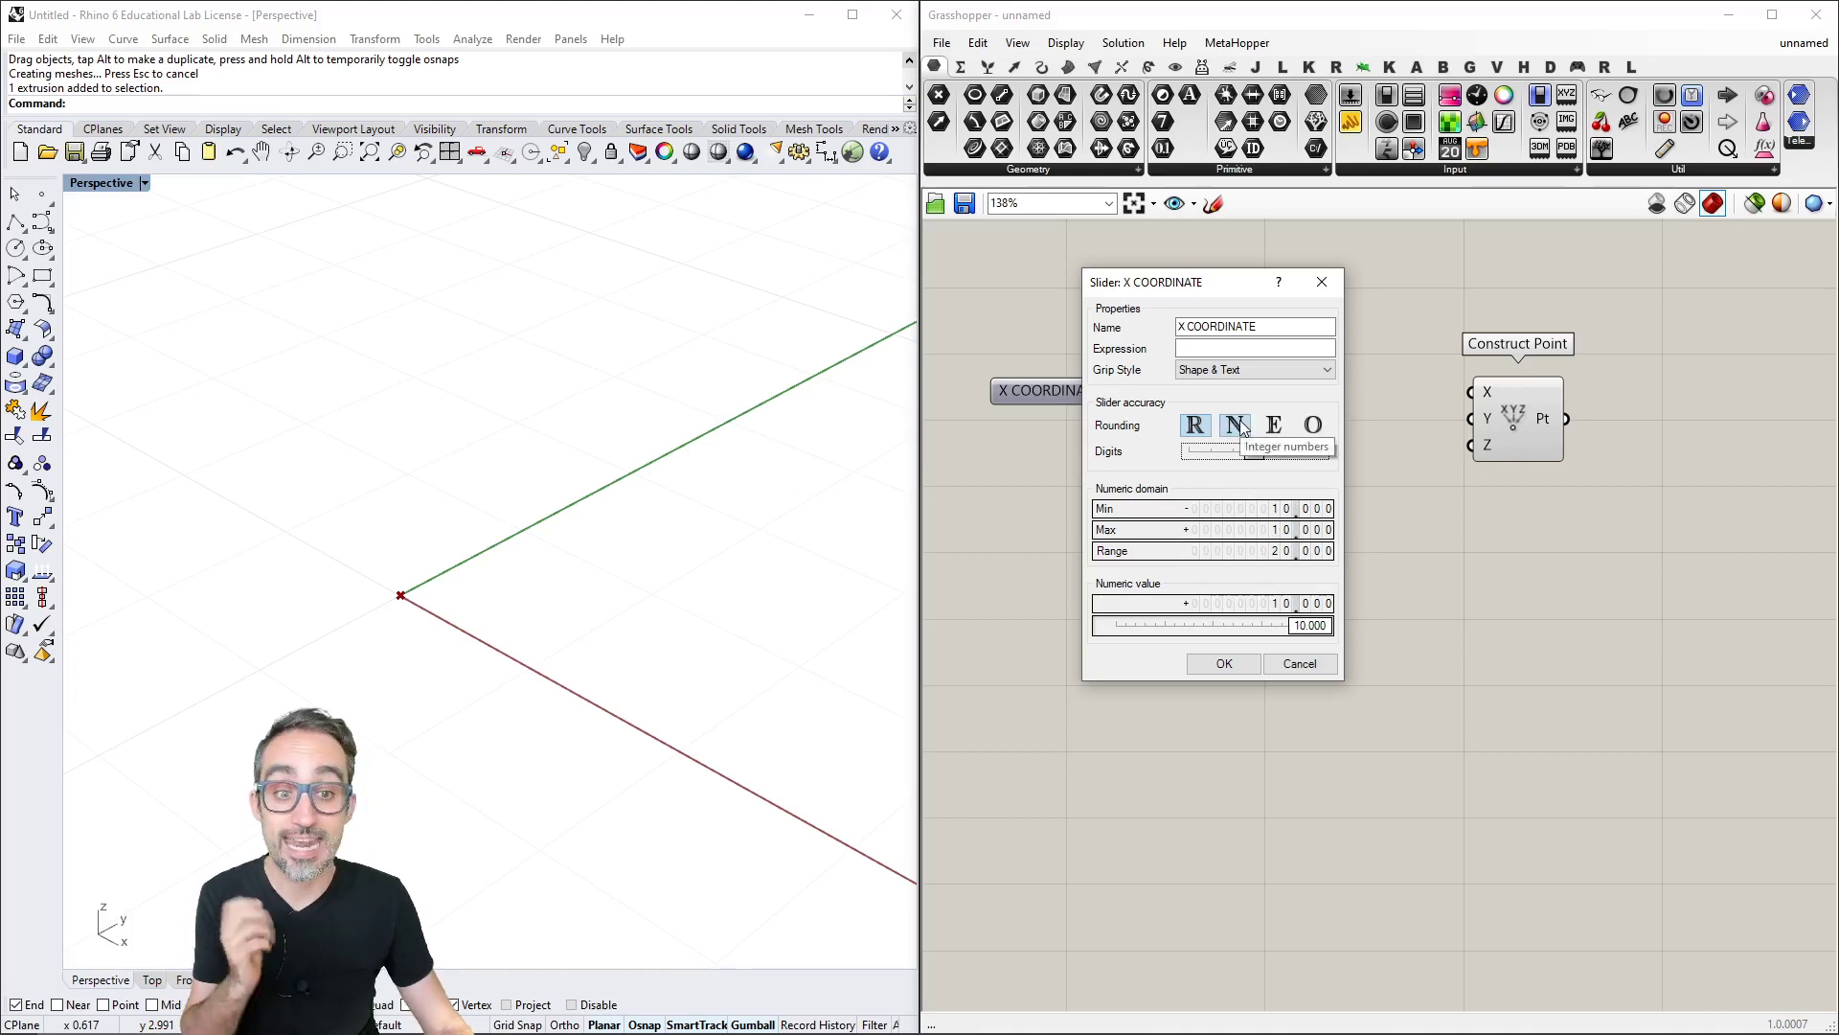
click(1236, 425)
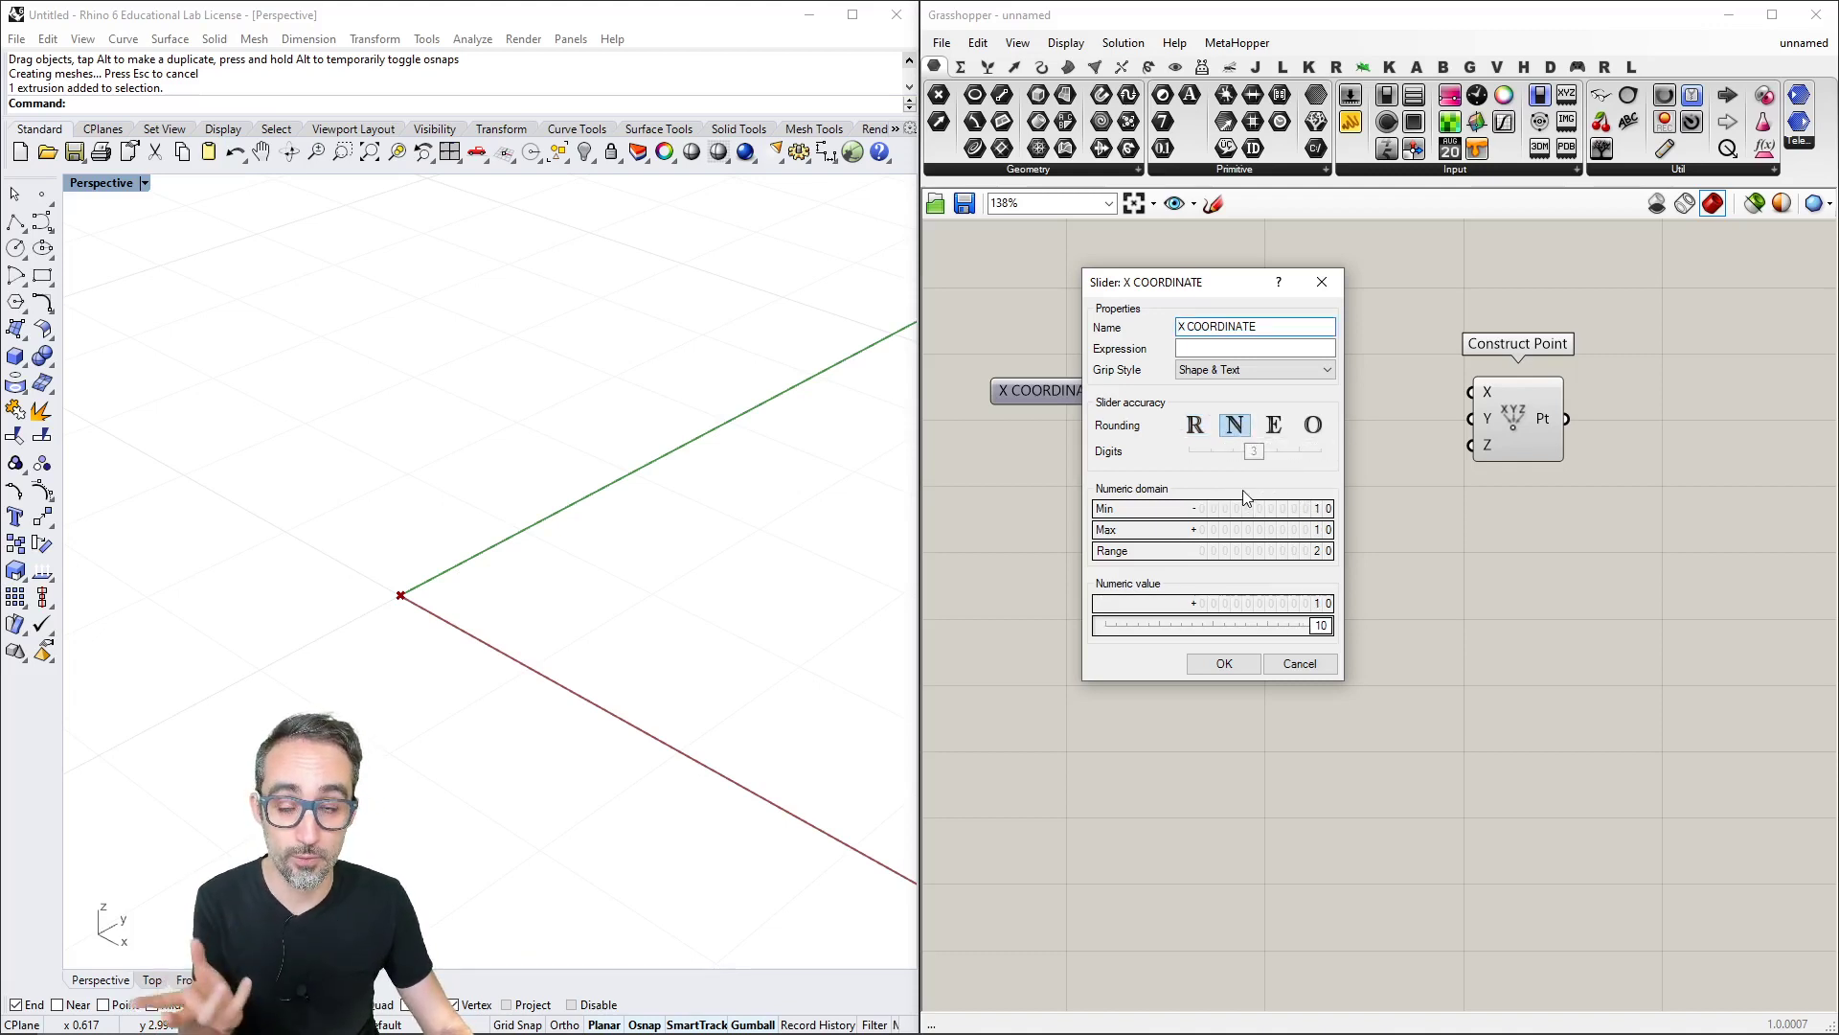
click(1276, 424)
click(1230, 663)
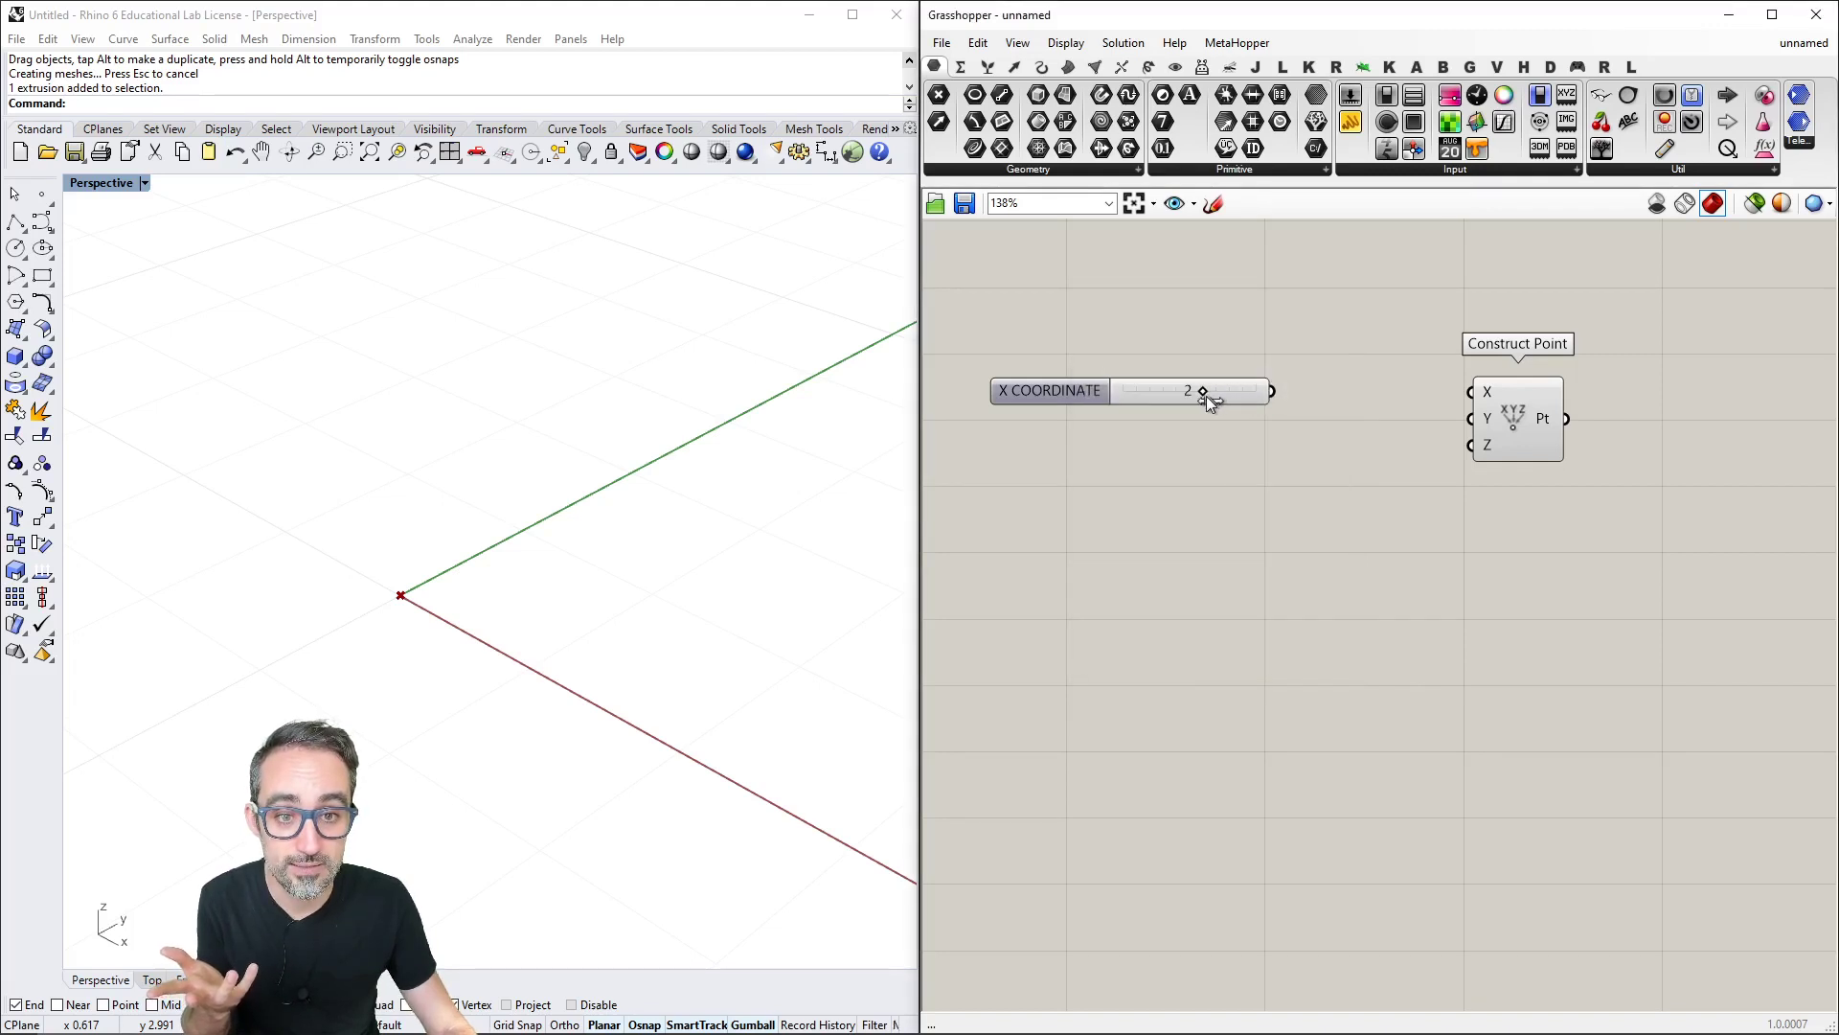
drag(1188, 394, 1106, 393)
Change the X COORDINATE slider's rounding to odd numbers.
right_click(1107, 393)
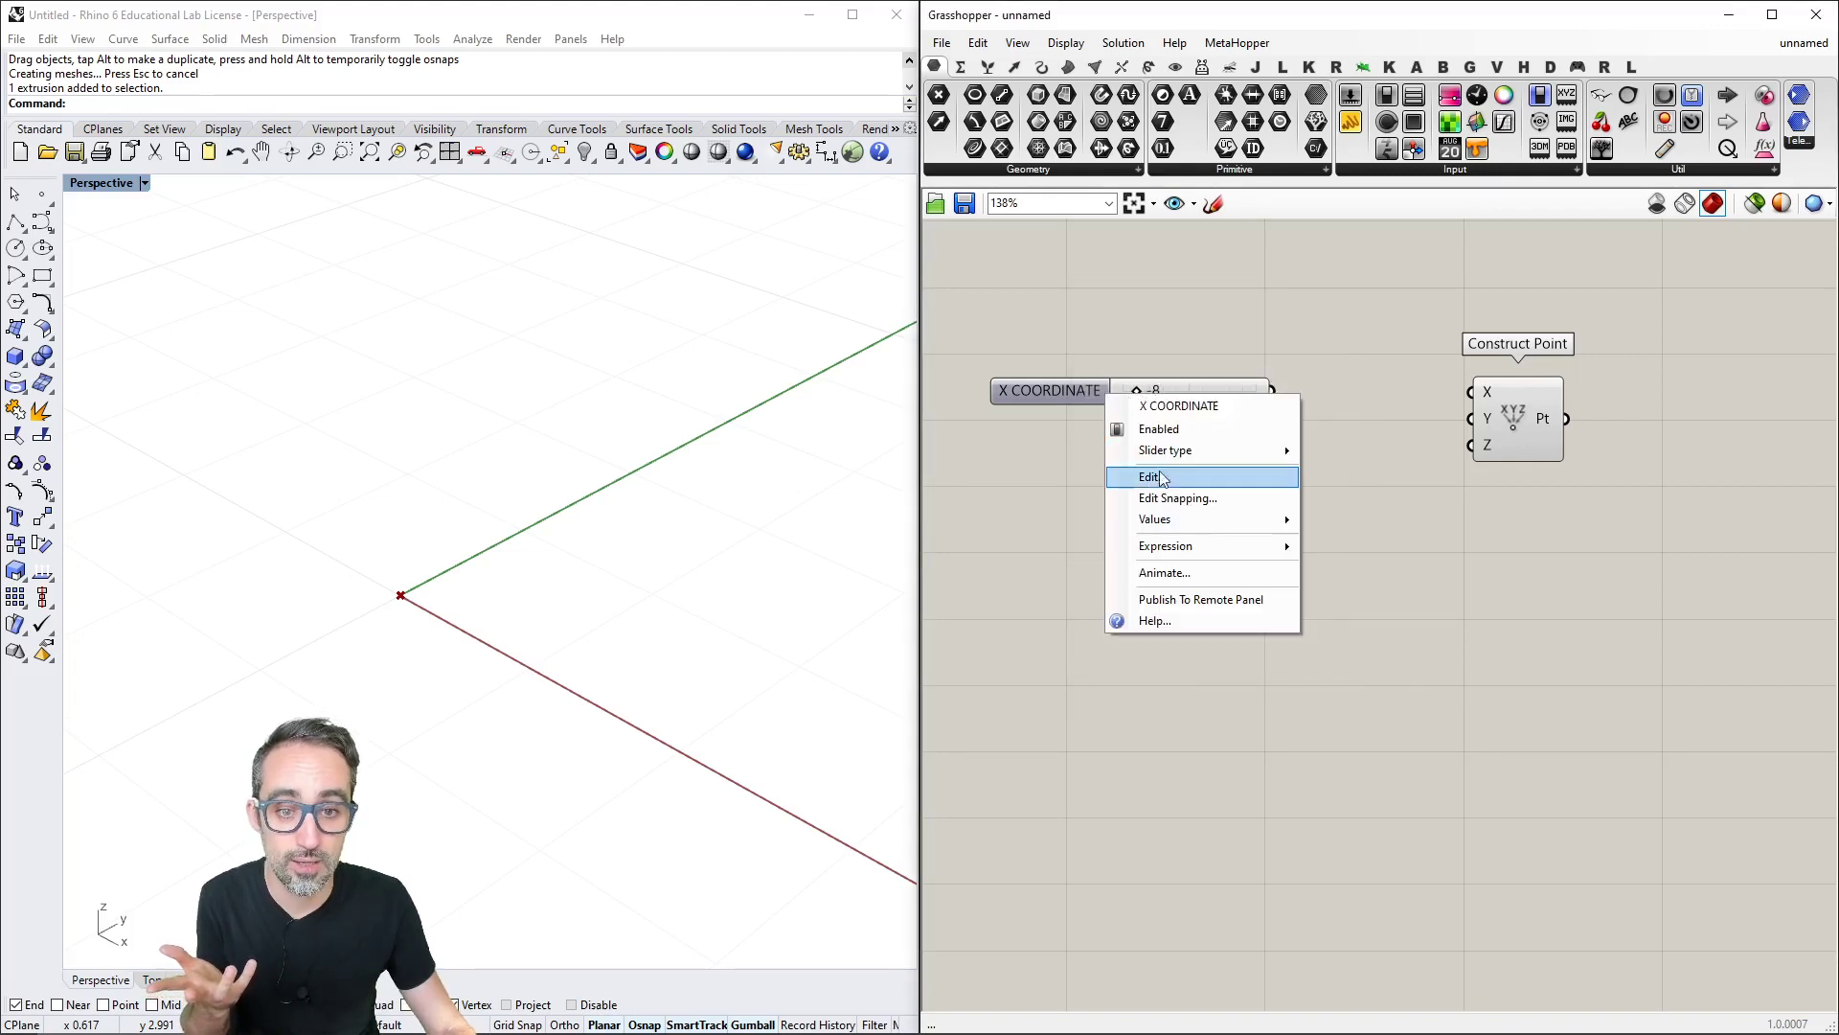
click(1163, 477)
click(1267, 430)
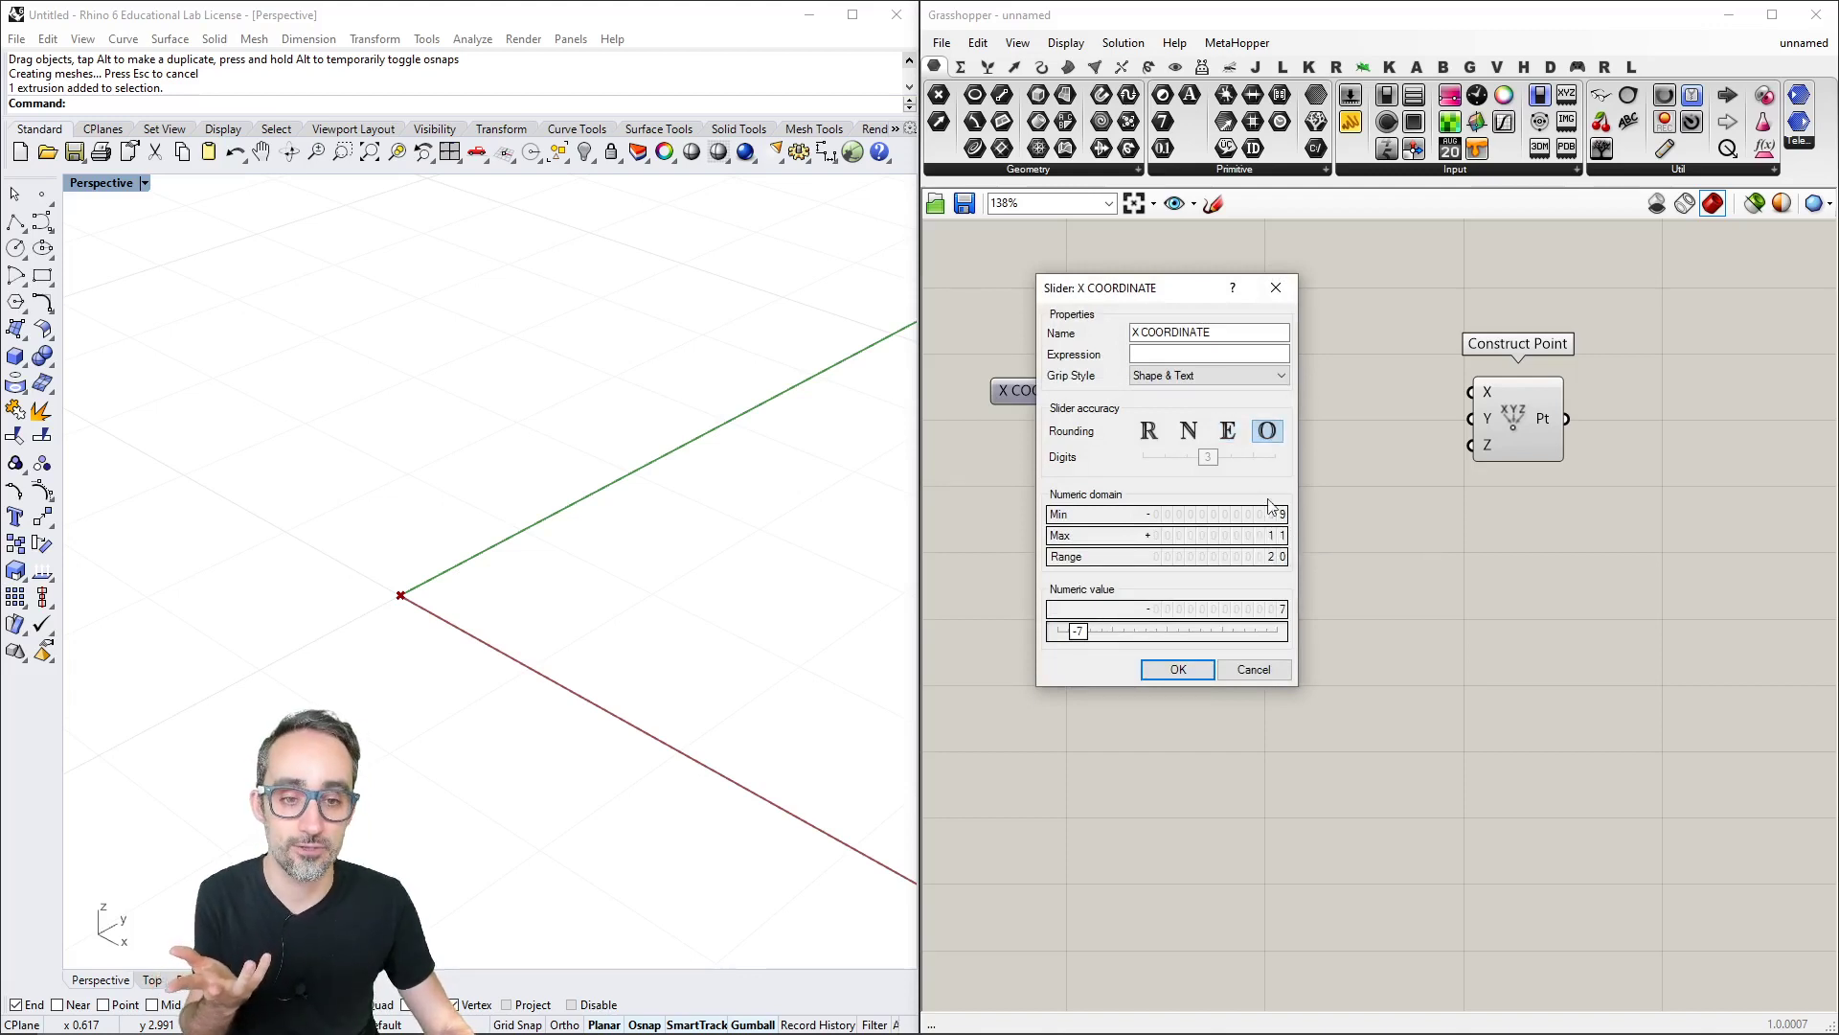
Give the X COORDINATE slider floating-point rounding (R) with 2 digits and a numeric domain from -10 to 10.
click(1150, 431)
double_click(1208, 515)
text(-10)
key(Return)
double_click(1209, 535)
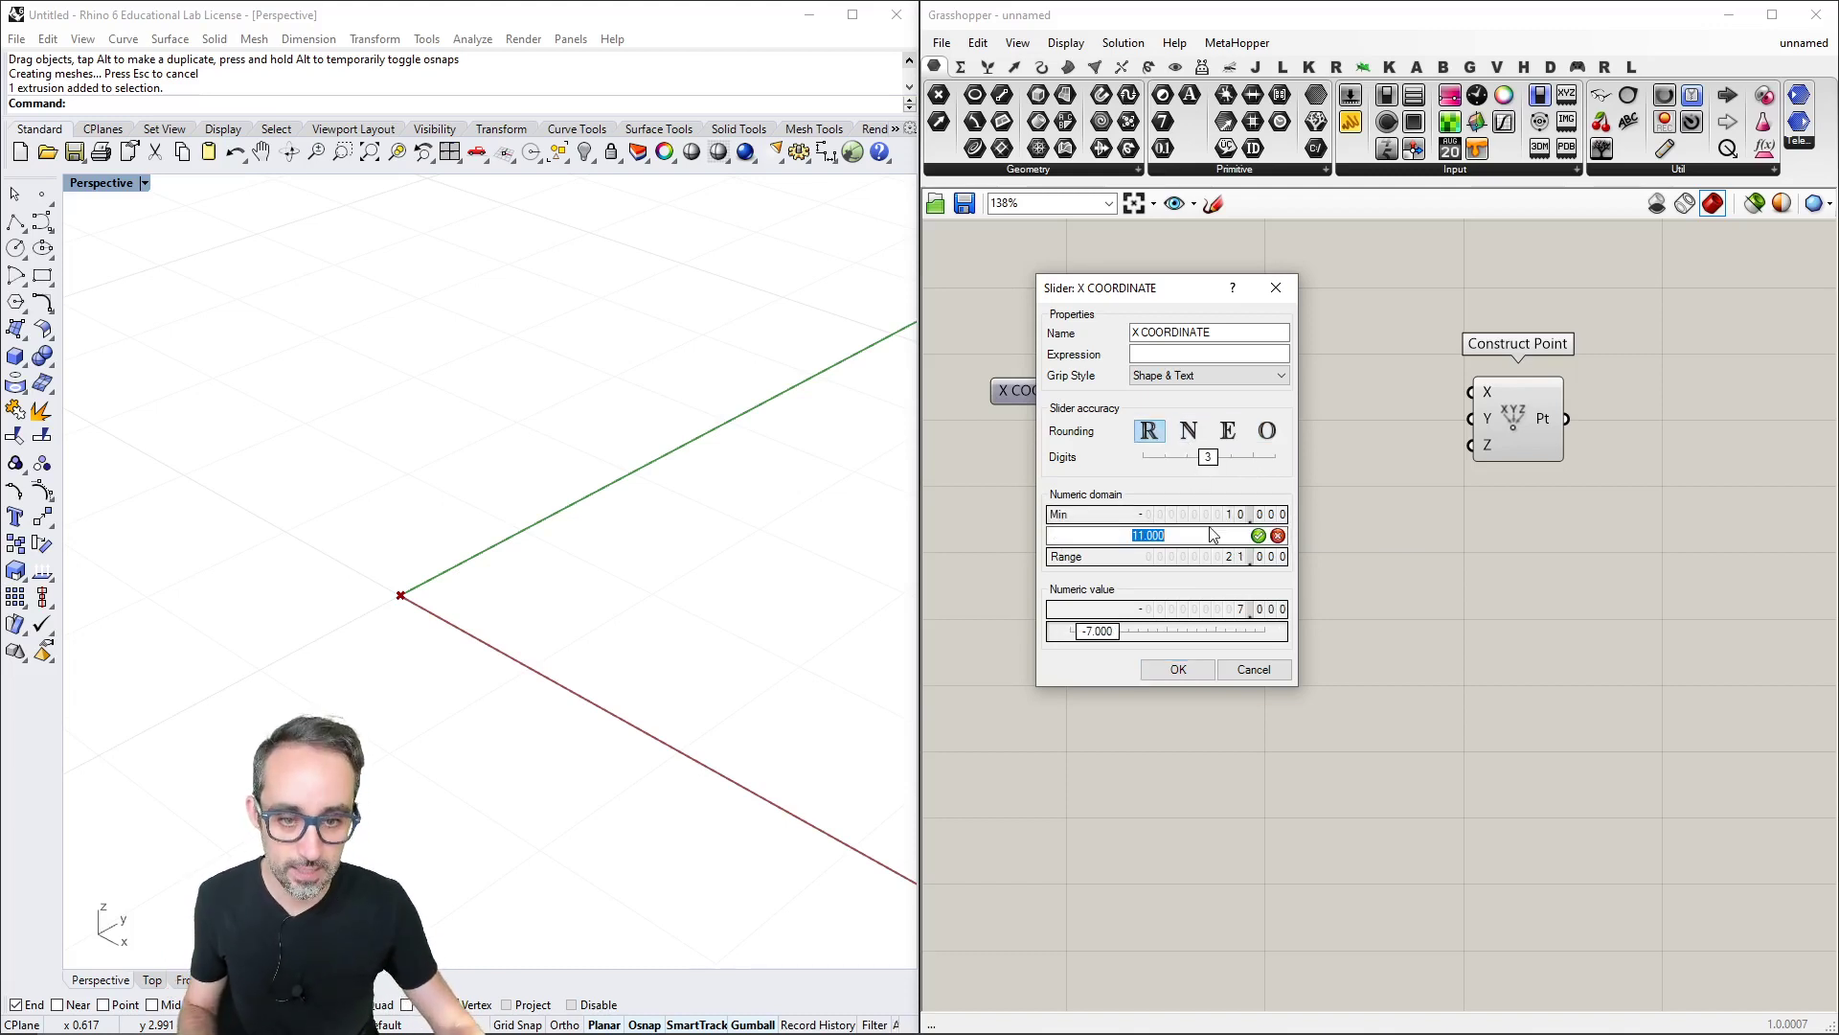
text(10)
key(Return)
drag(1208, 457, 1188, 458)
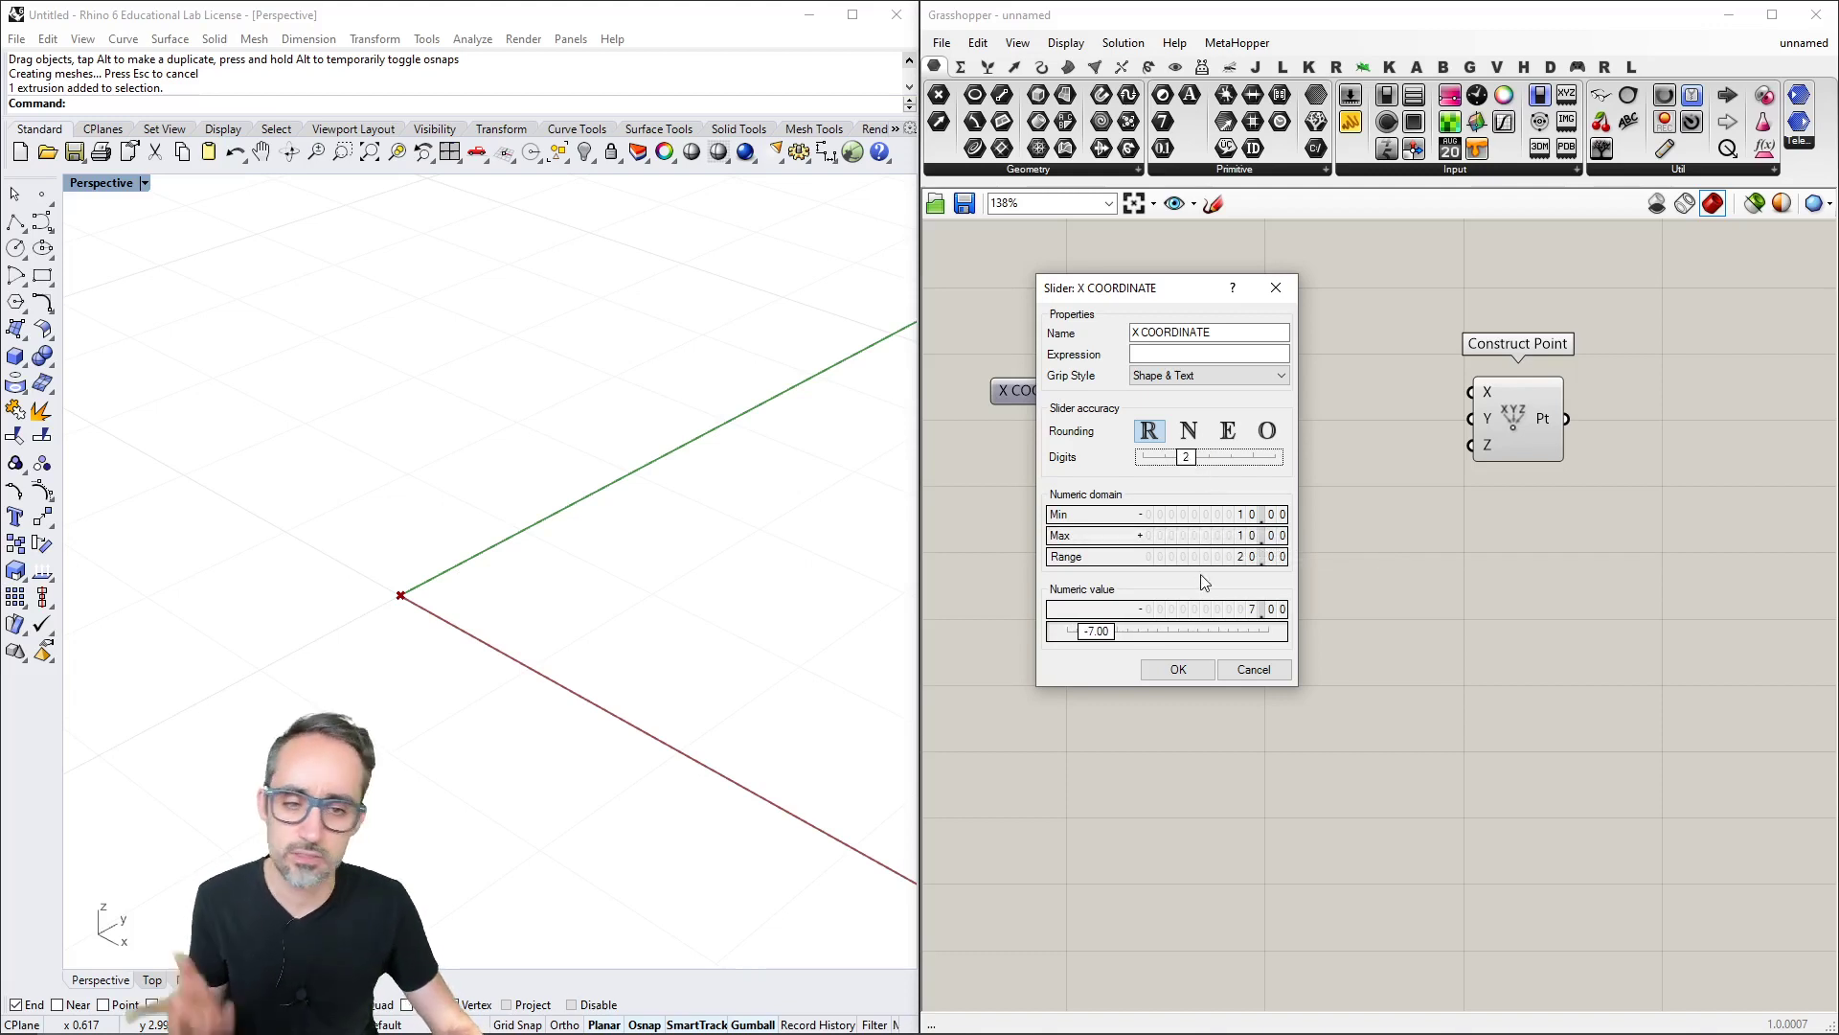
click(1180, 673)
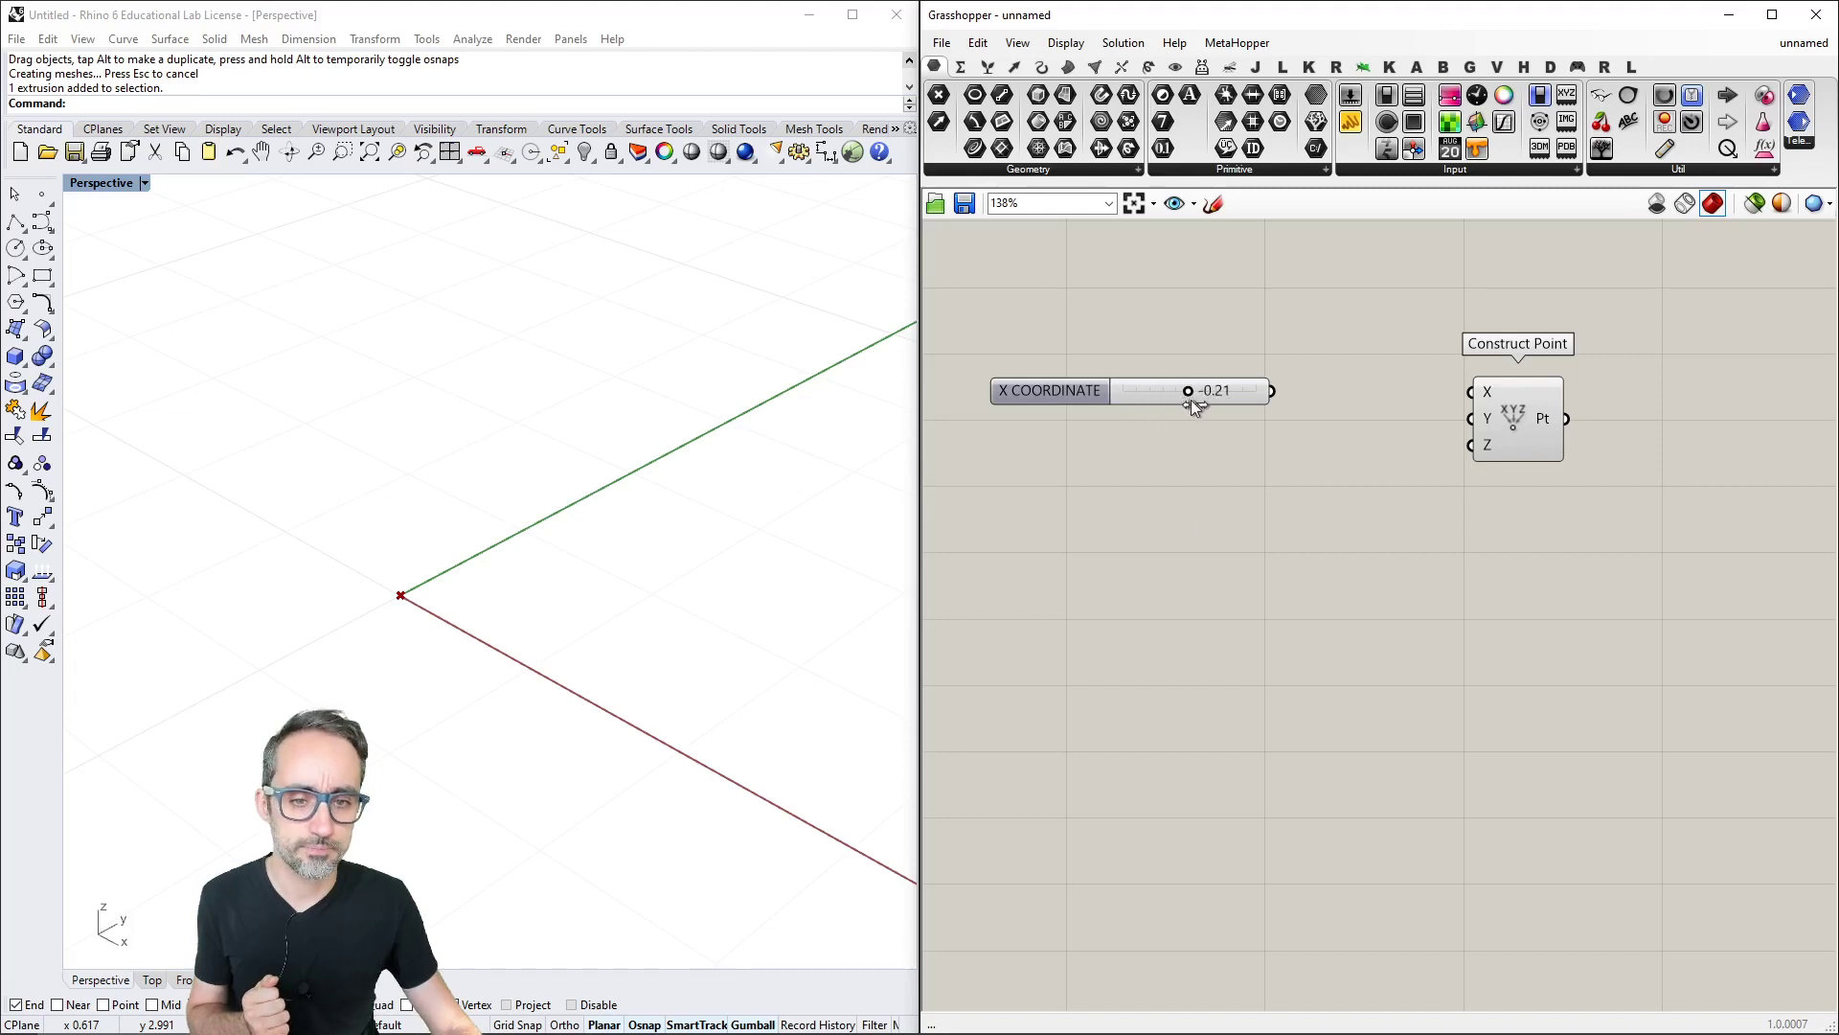
Set the X COORDINATE slider to 10.00, copy it twice below, and wire the three sliders to Construct Point's X, Y and Z inputs.
drag(1228, 394, 1472, 392)
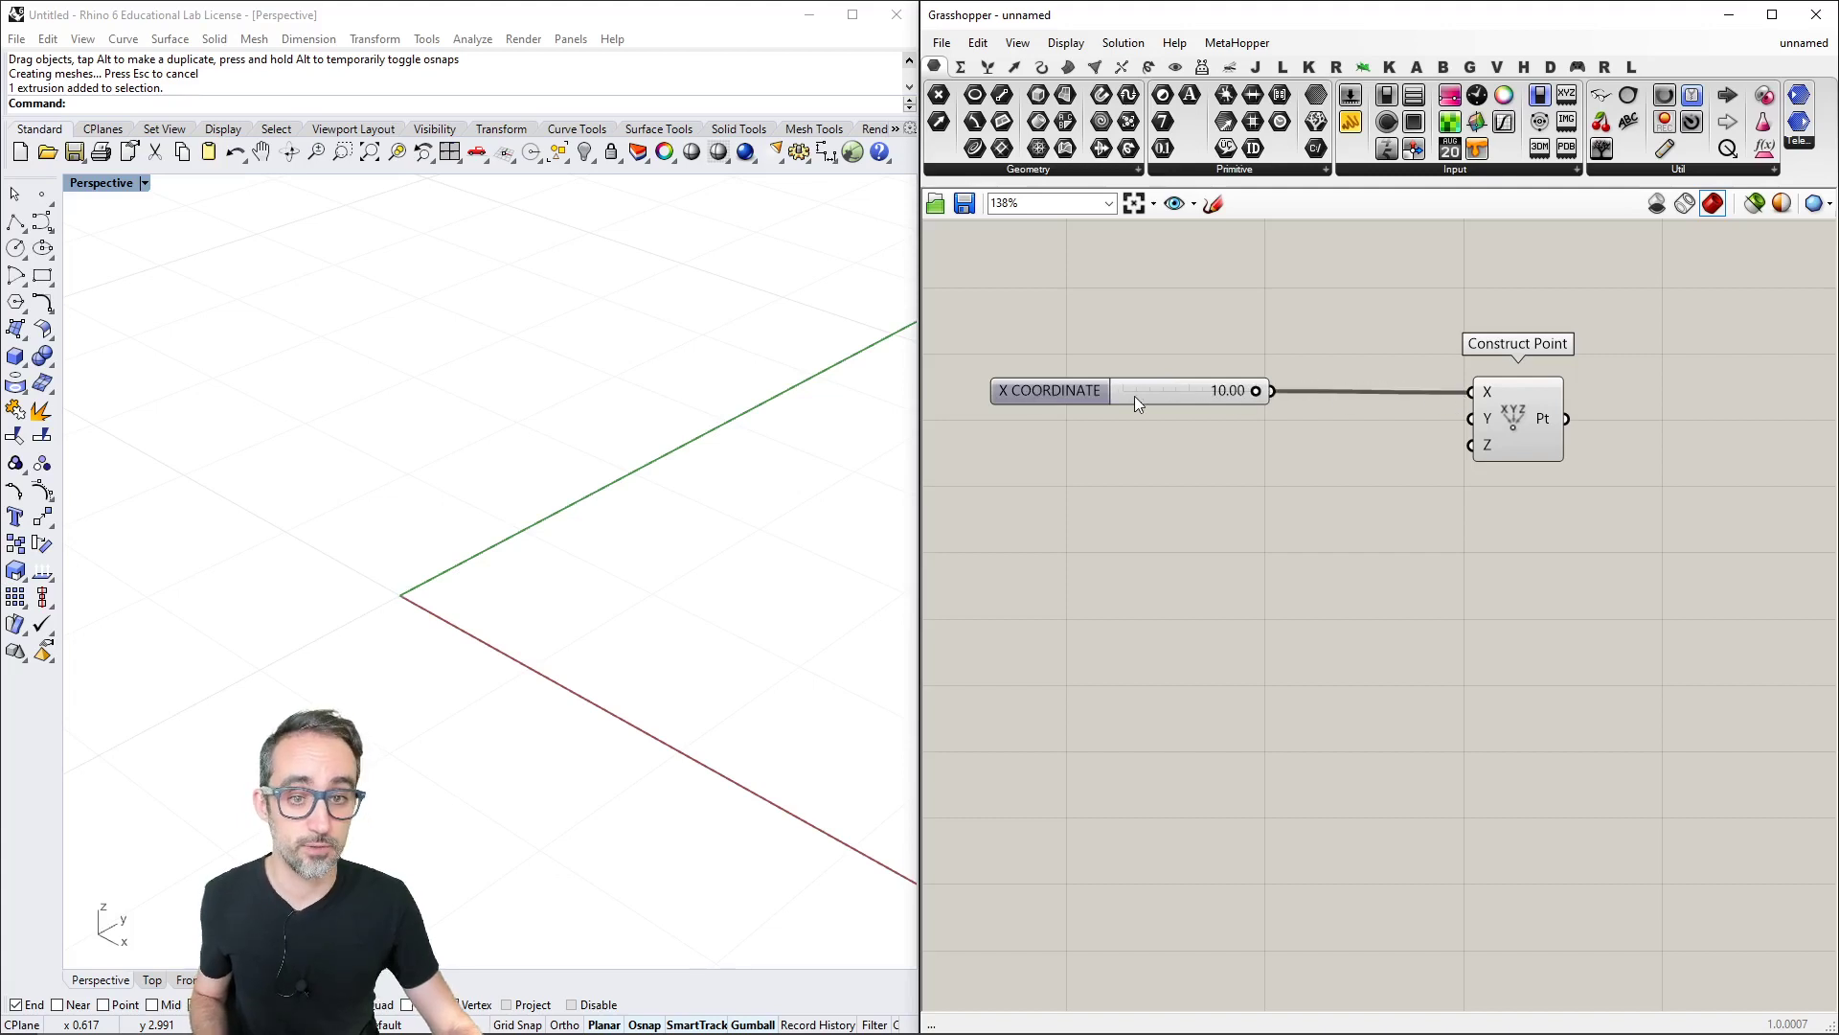
click(1136, 401)
key(ctrl+c)
key(ctrl+v)
alt+drag(1169, 407, 1472, 418)
drag(1278, 457, 1471, 445)
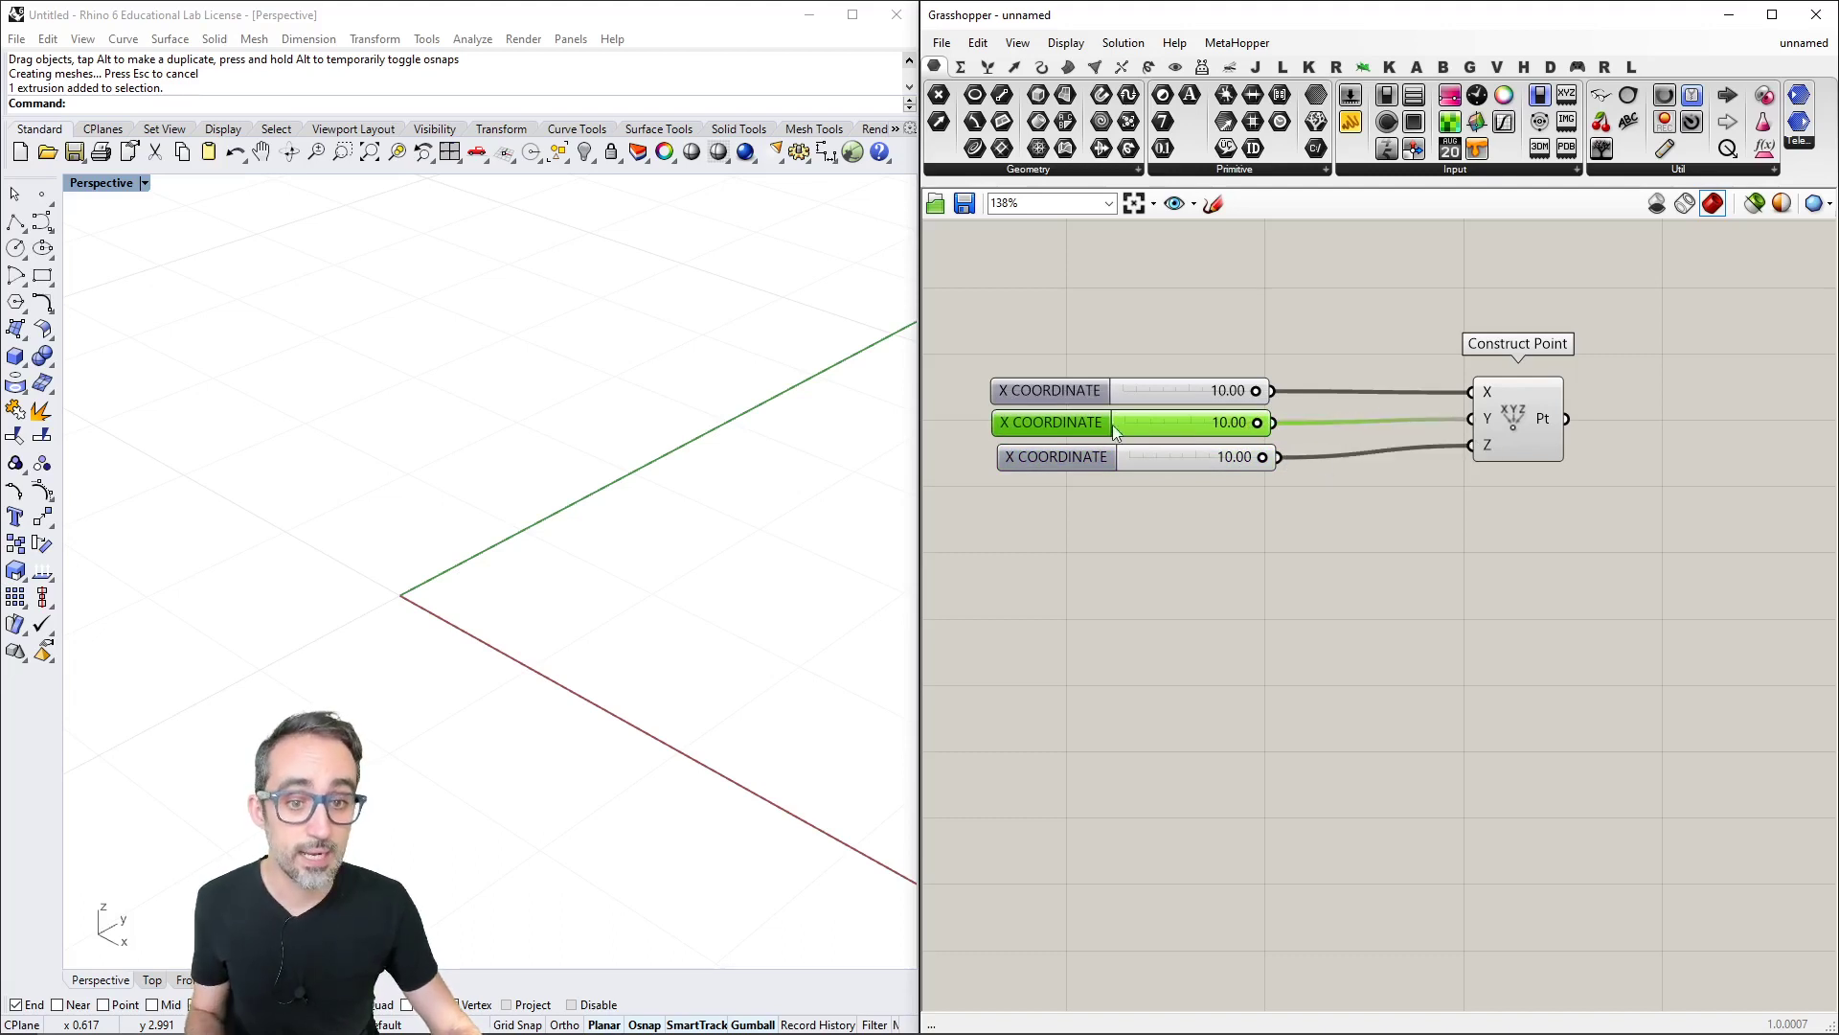
Rename the slider wired to the Y input as Y COORDINATE.
right_click(1042, 425)
double_click(1078, 438)
text(y)
key(BackSpace)
text(Y)
key(Return)
Rename the slider wired to the Z input as Z COORDINATE.
right_click(1012, 460)
key(Home)
key(shift+Right)
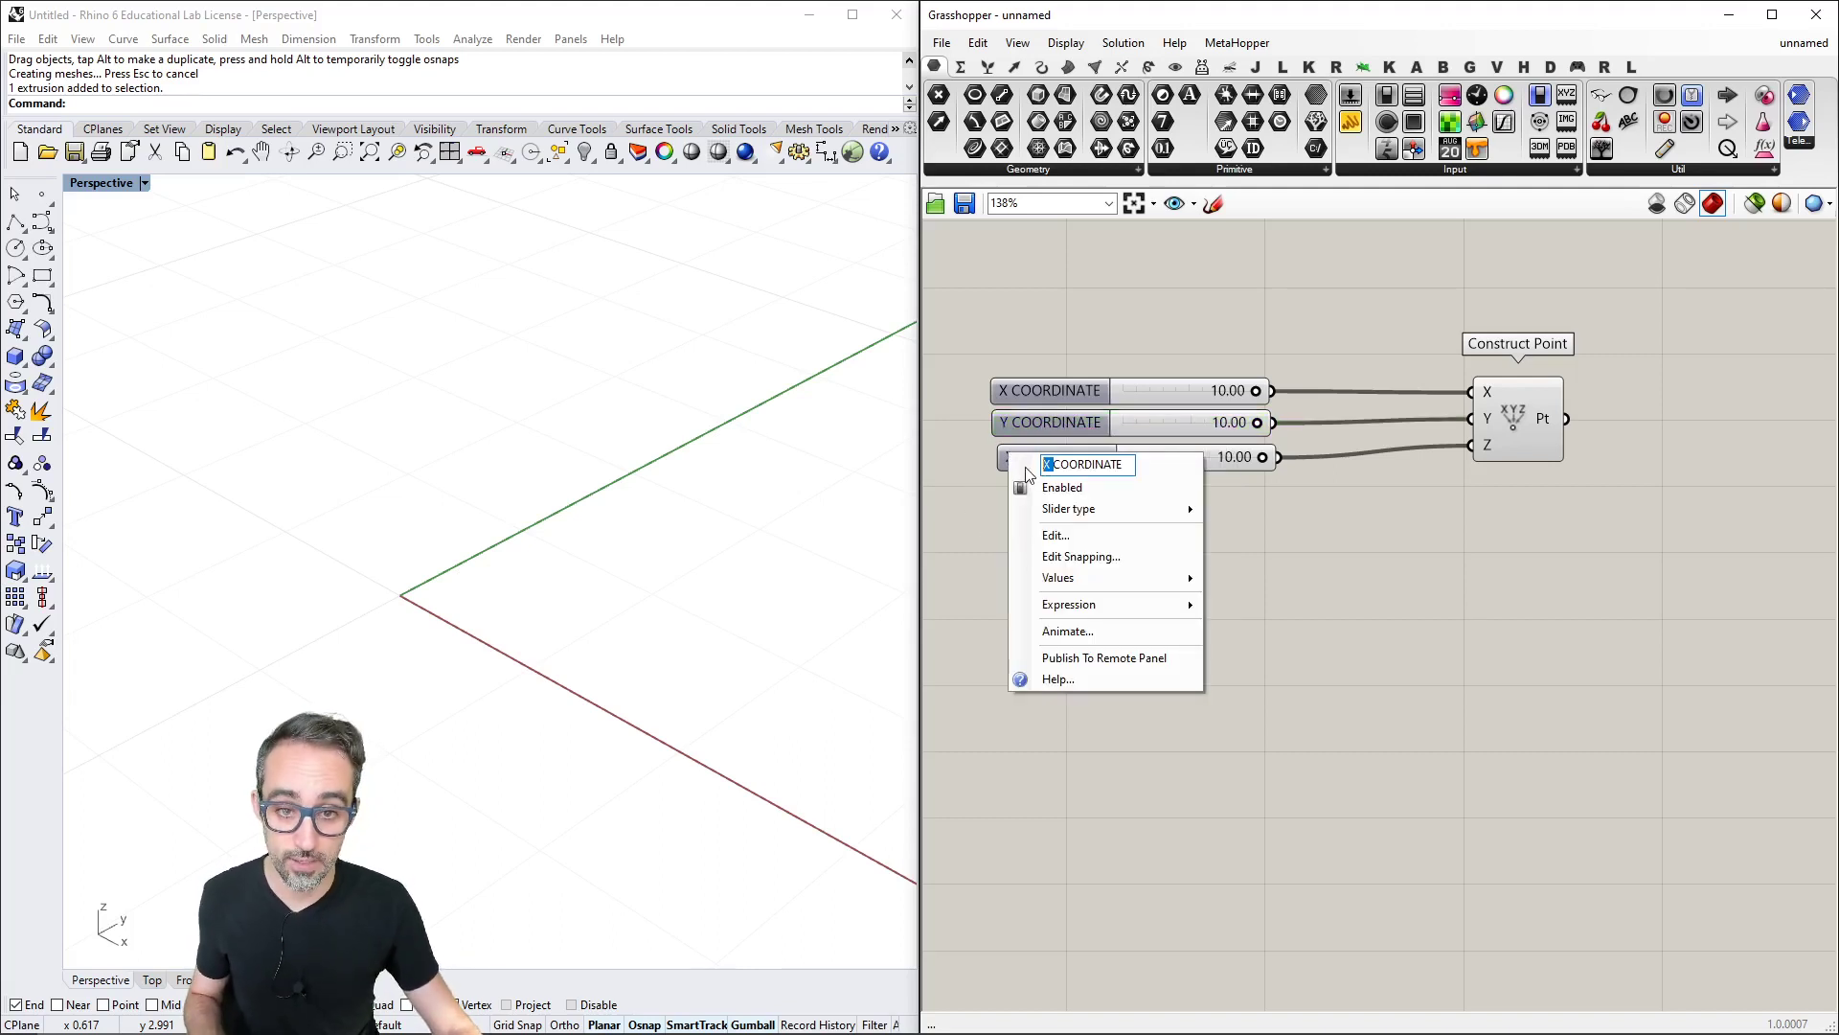
text(Z)
key(Return)
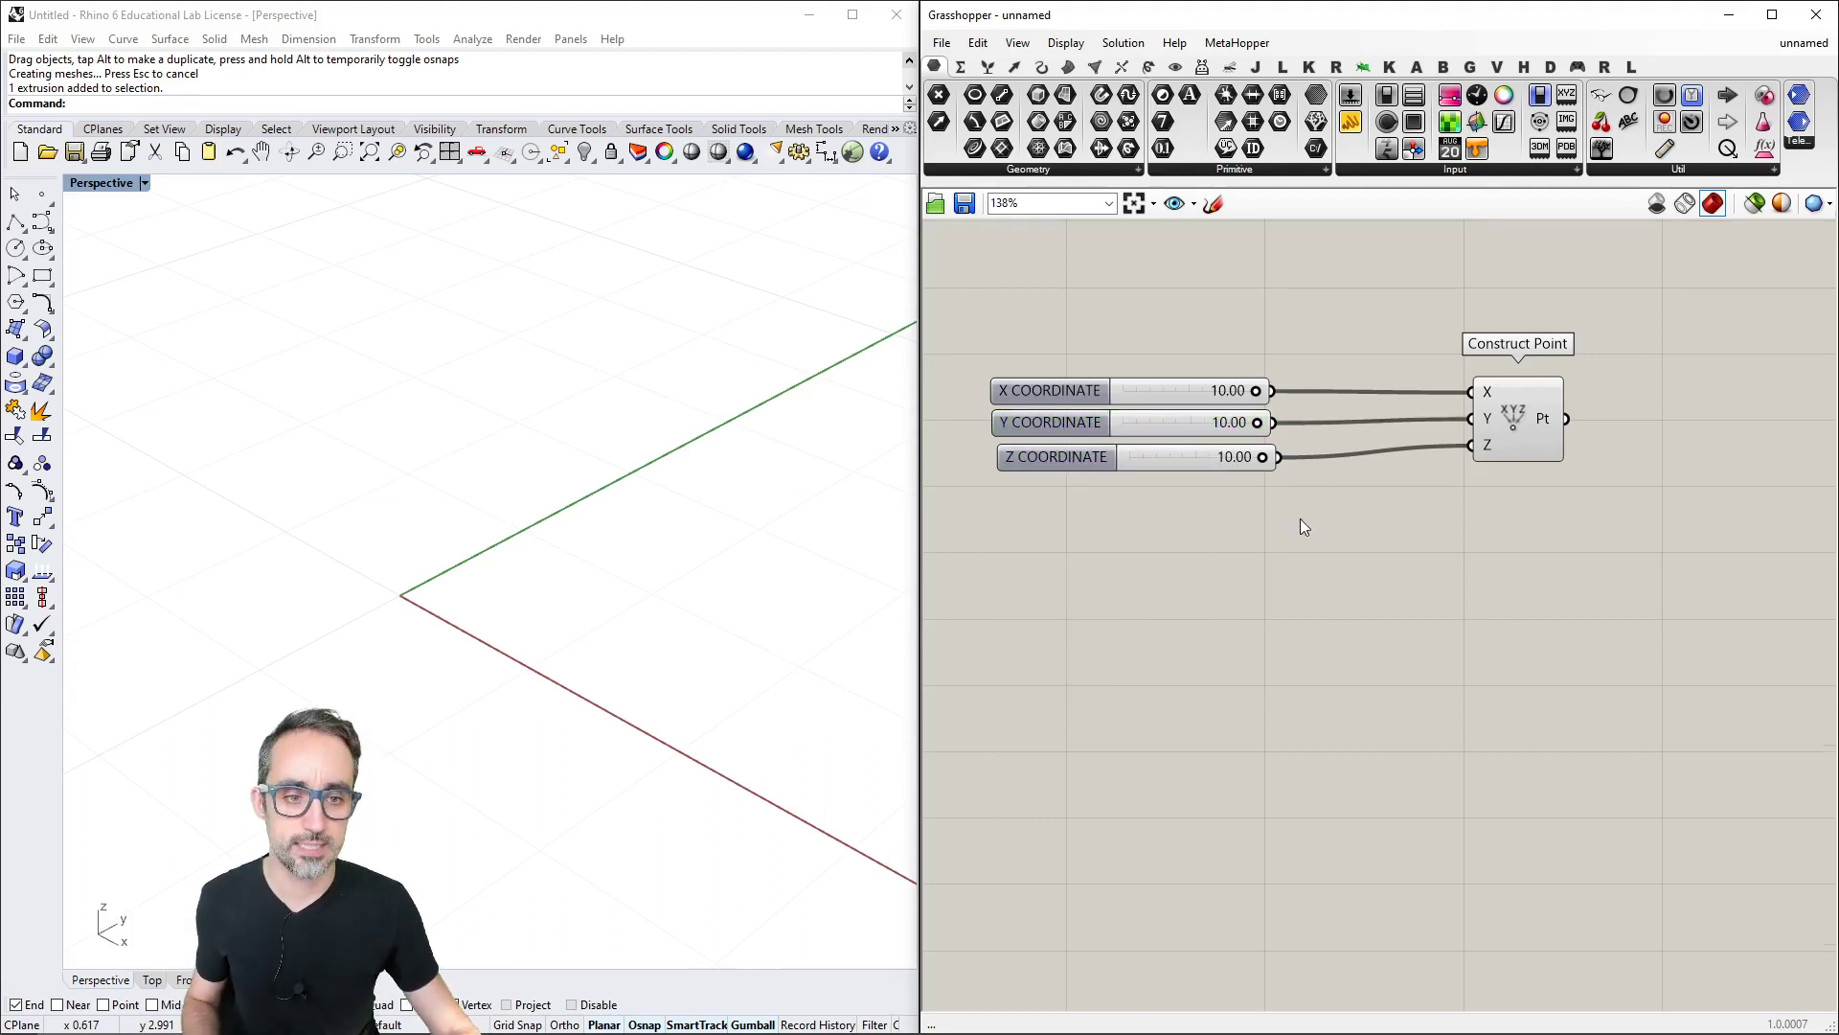
Move the point with the sliders, setting X COORDINATE to 6.91, Y COORDINATE to 3.45 and Z COORDINATE to 4.22.
right_drag(1301, 519, 1278, 505)
shift+right_drag(644, 579, 548, 538)
scroll(542, 521, down, 4)
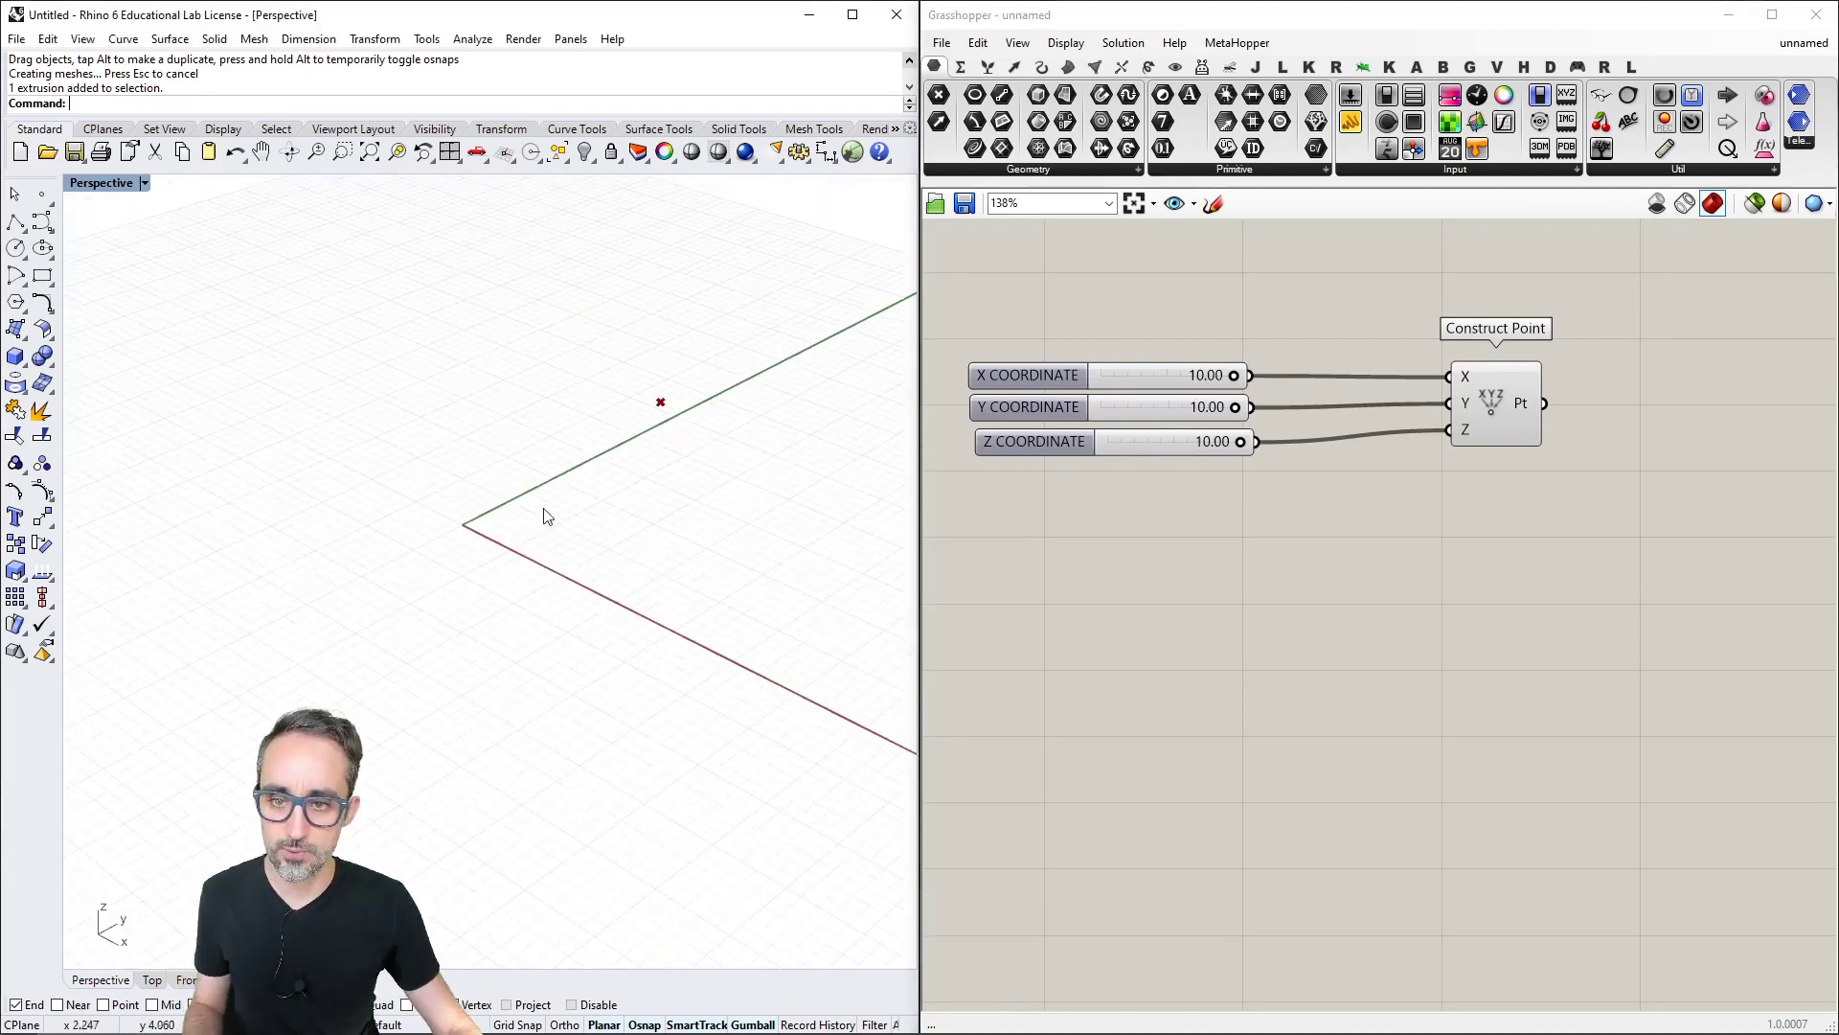
drag(1234, 376, 1097, 377)
drag(1233, 408, 1102, 410)
drag(1240, 441, 1202, 441)
drag(1101, 409, 1213, 375)
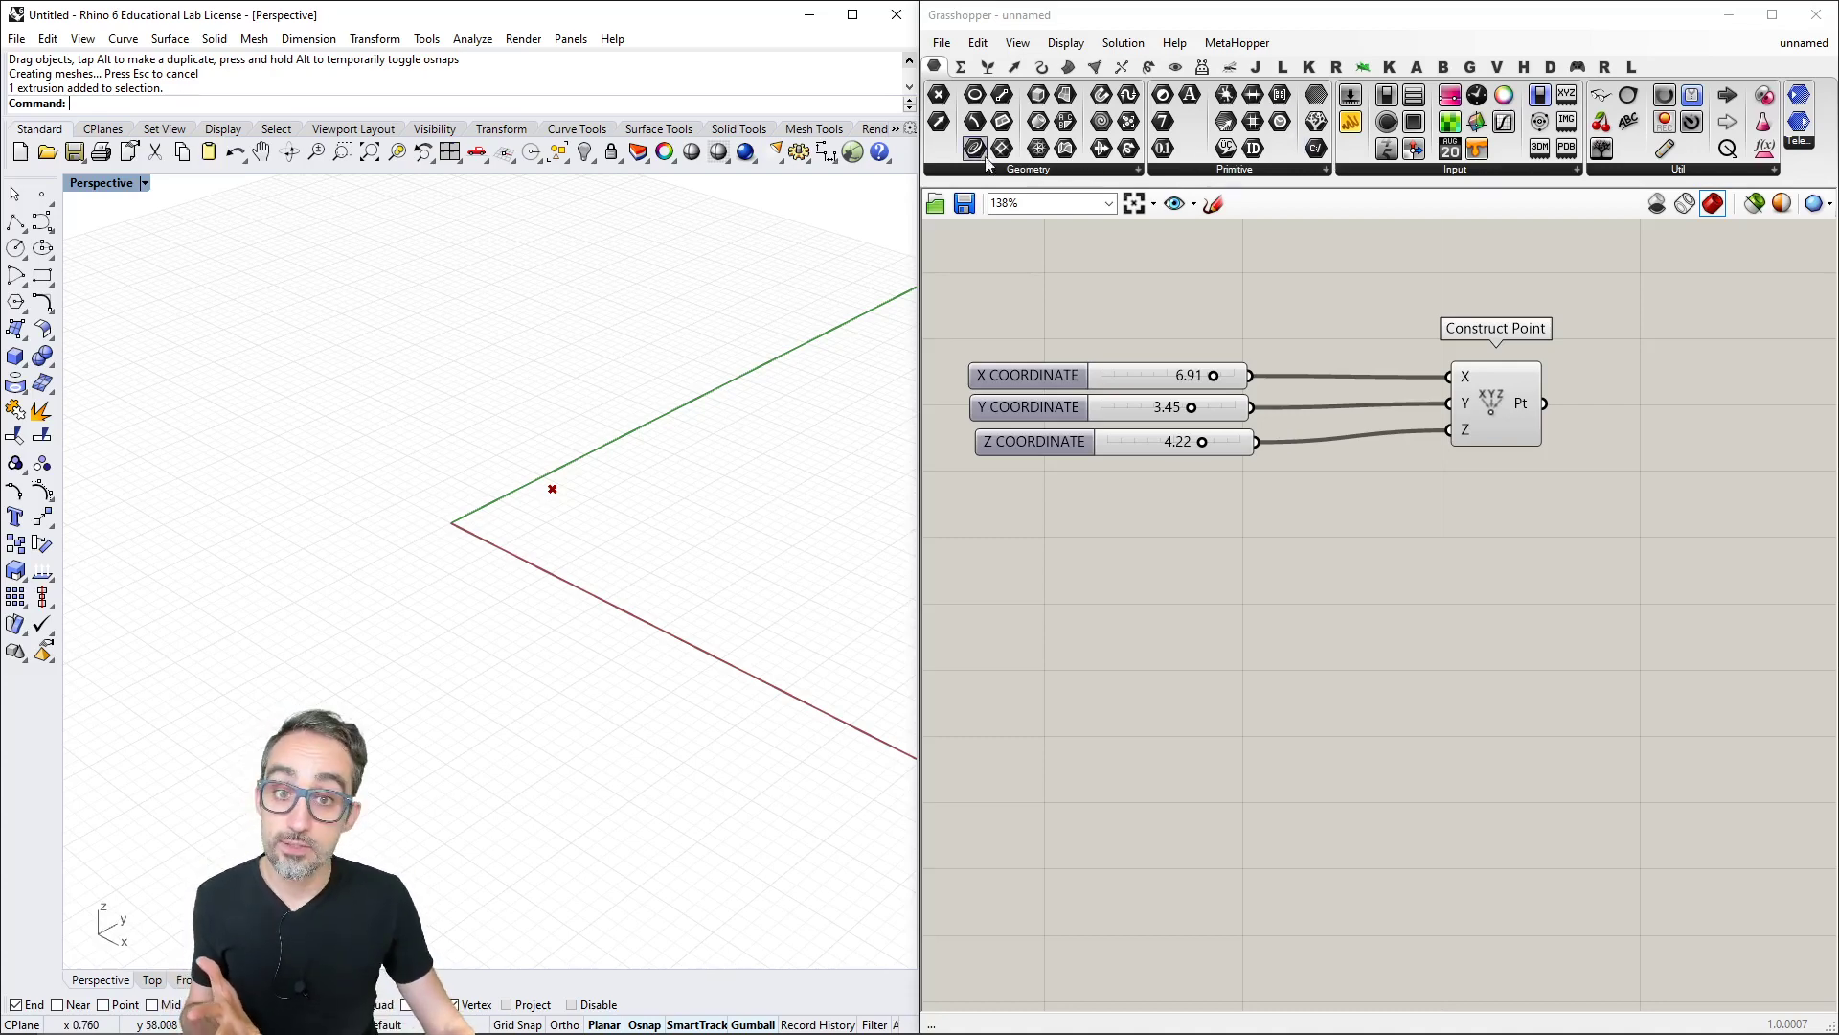
Add an empty Panel to the right of Construct Point and move it lower on the canvas.
click(1412, 171)
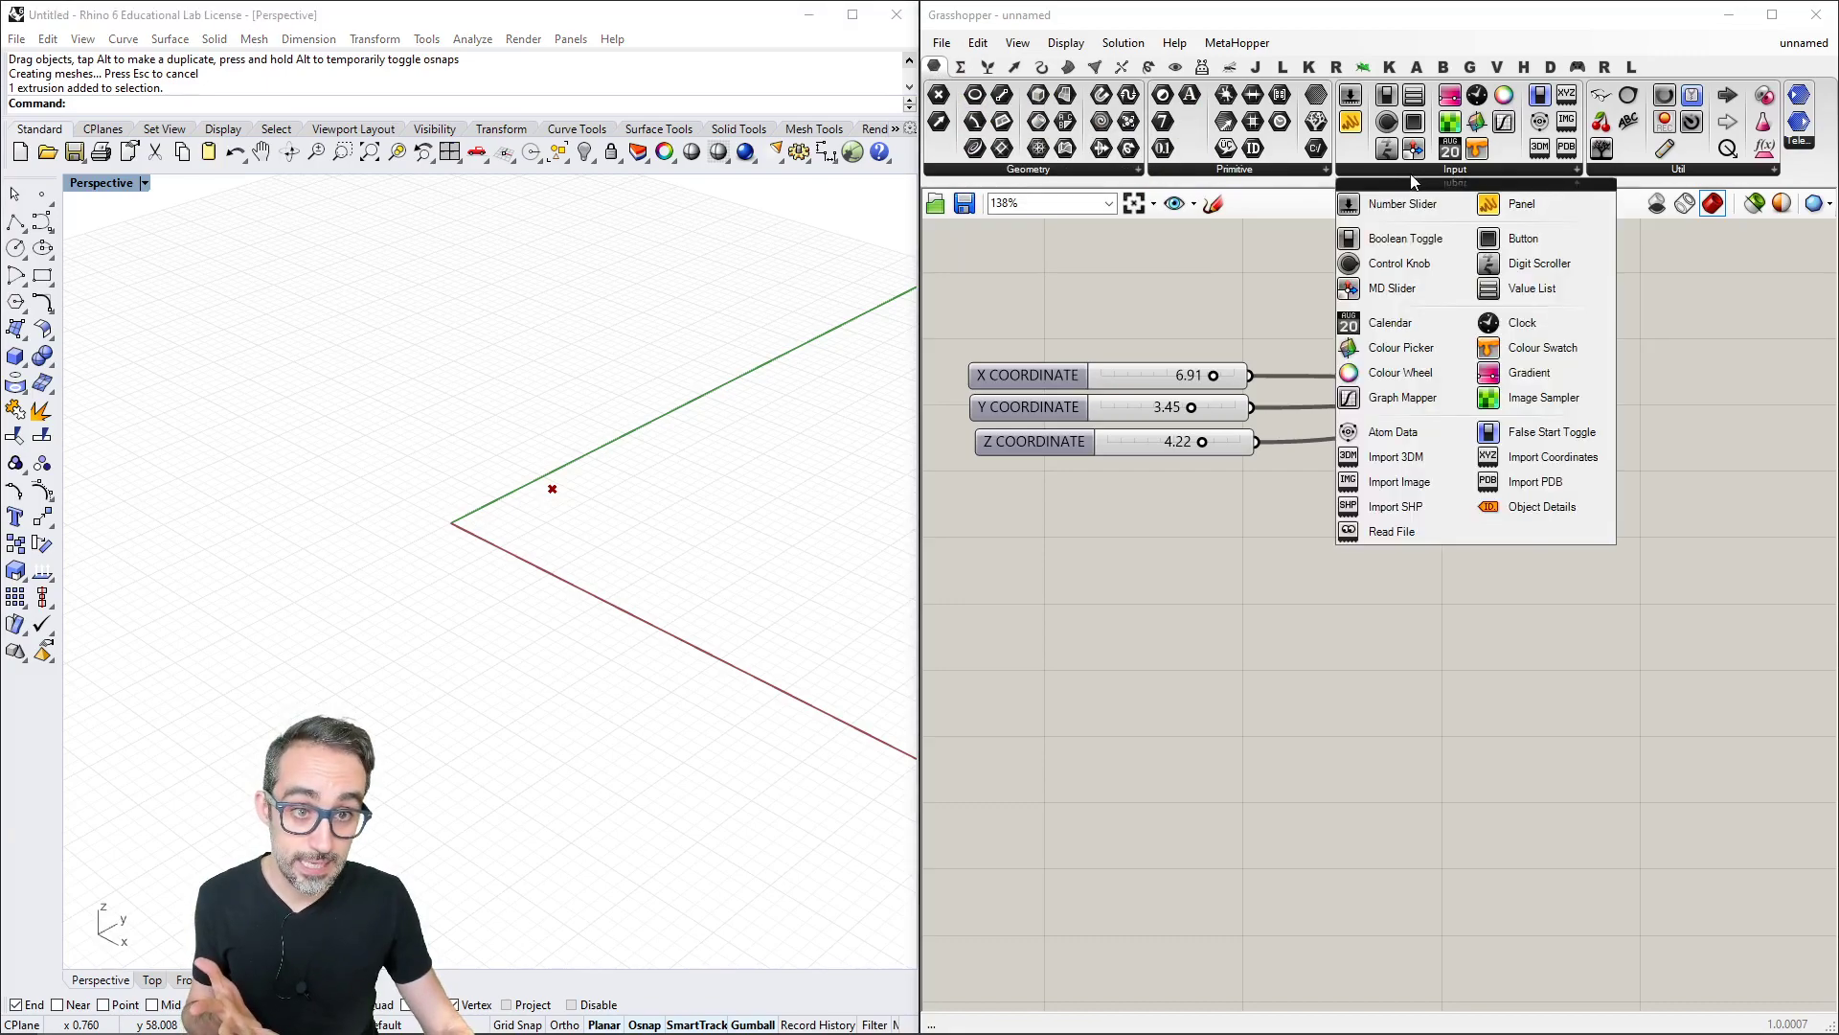
click(1544, 209)
click(1705, 407)
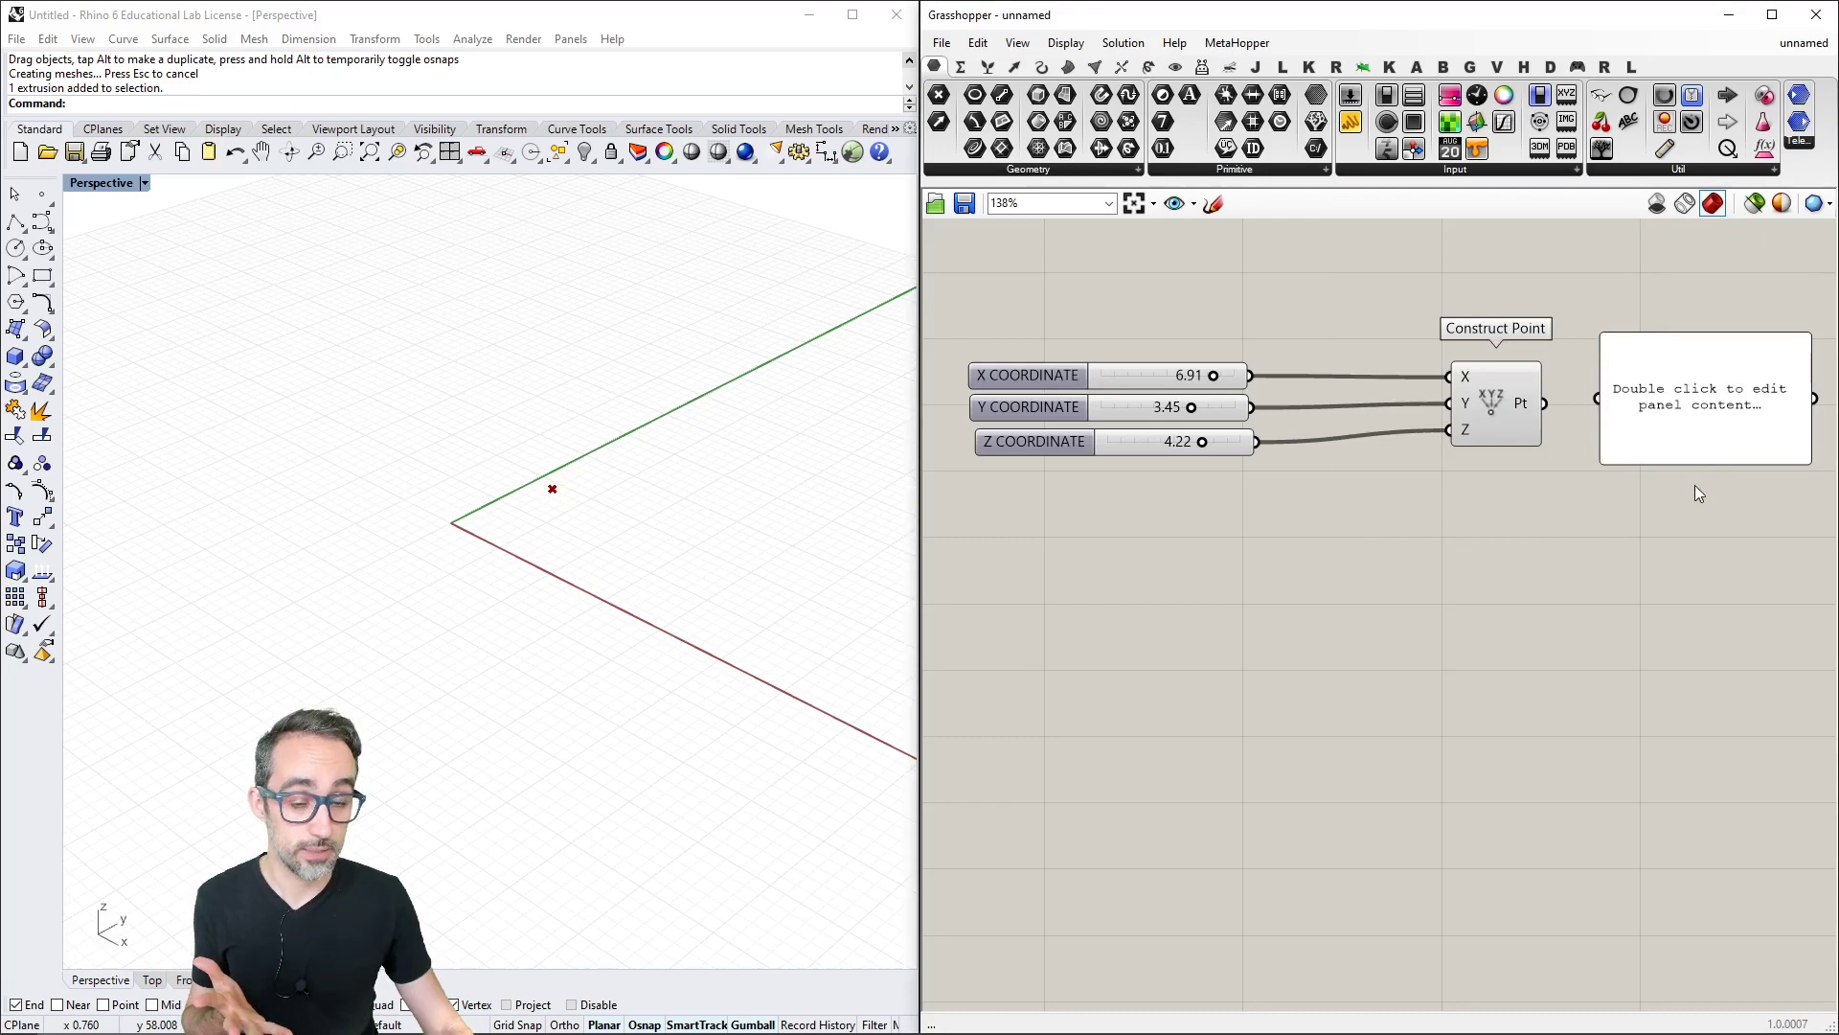
right_drag(1696, 485, 1471, 463)
drag(1483, 373, 1529, 377)
click(1532, 495)
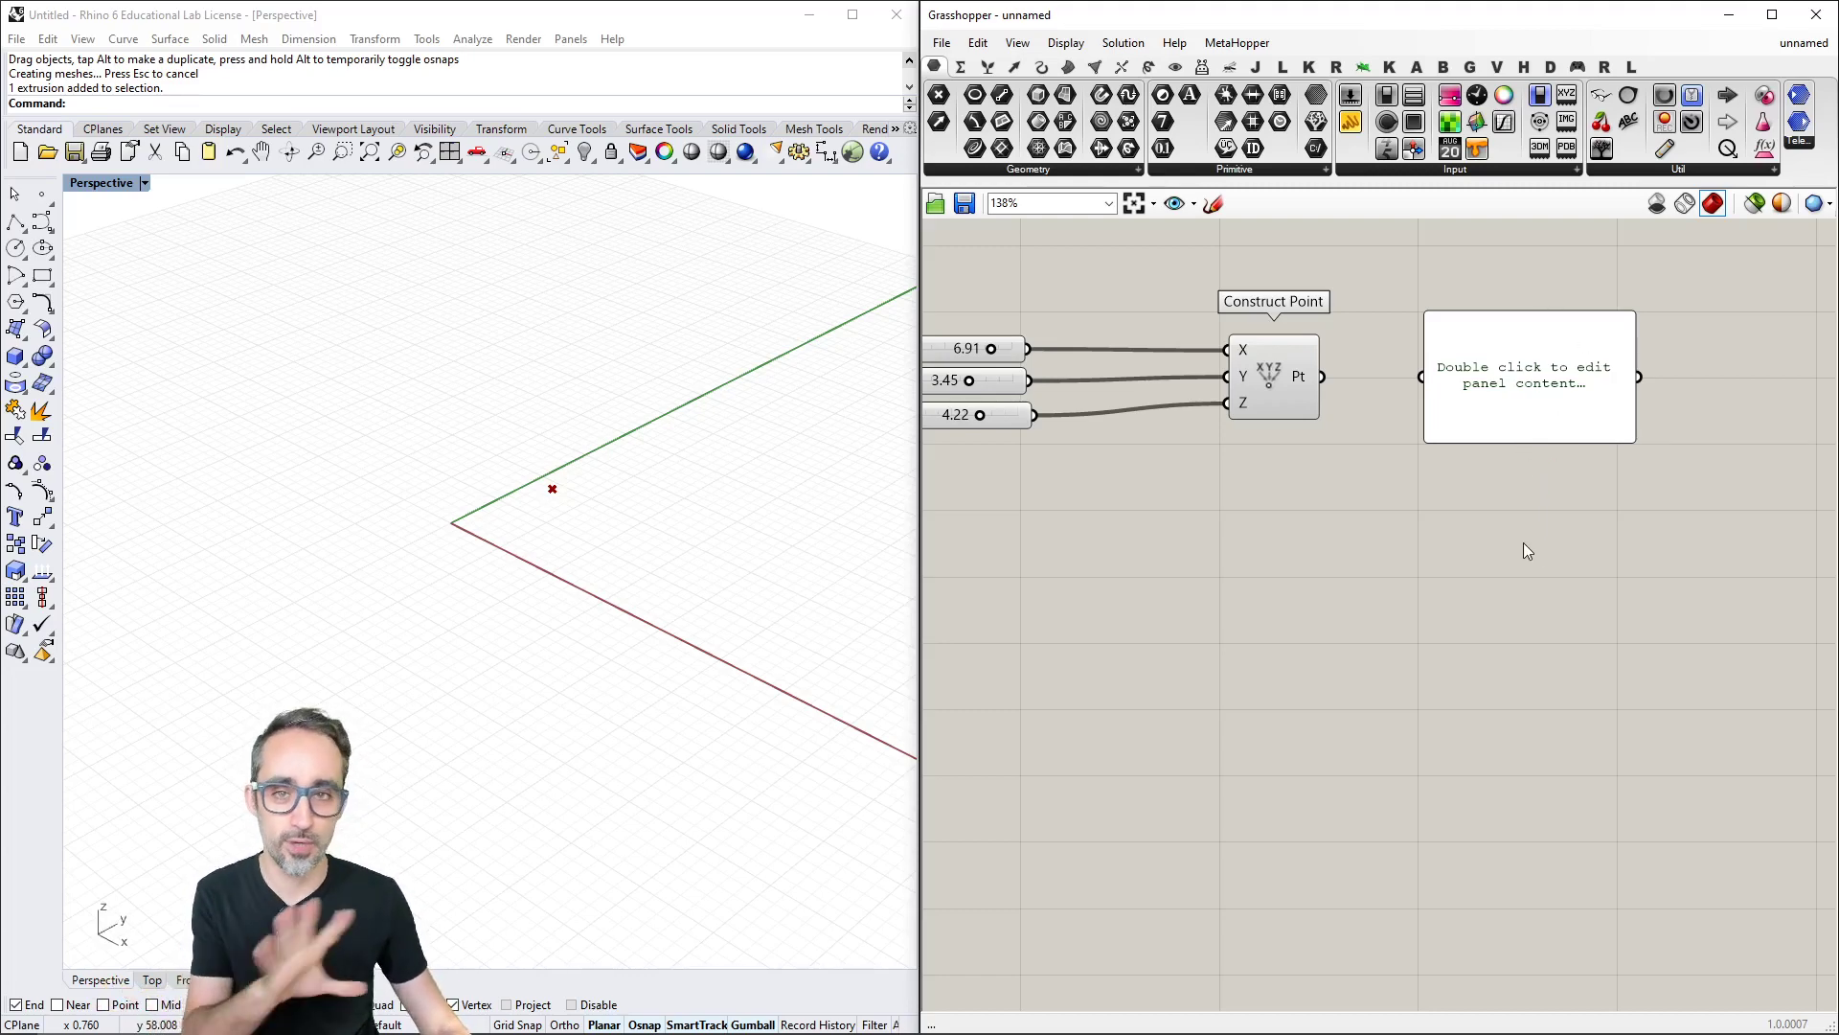
drag(1539, 406, 1547, 543)
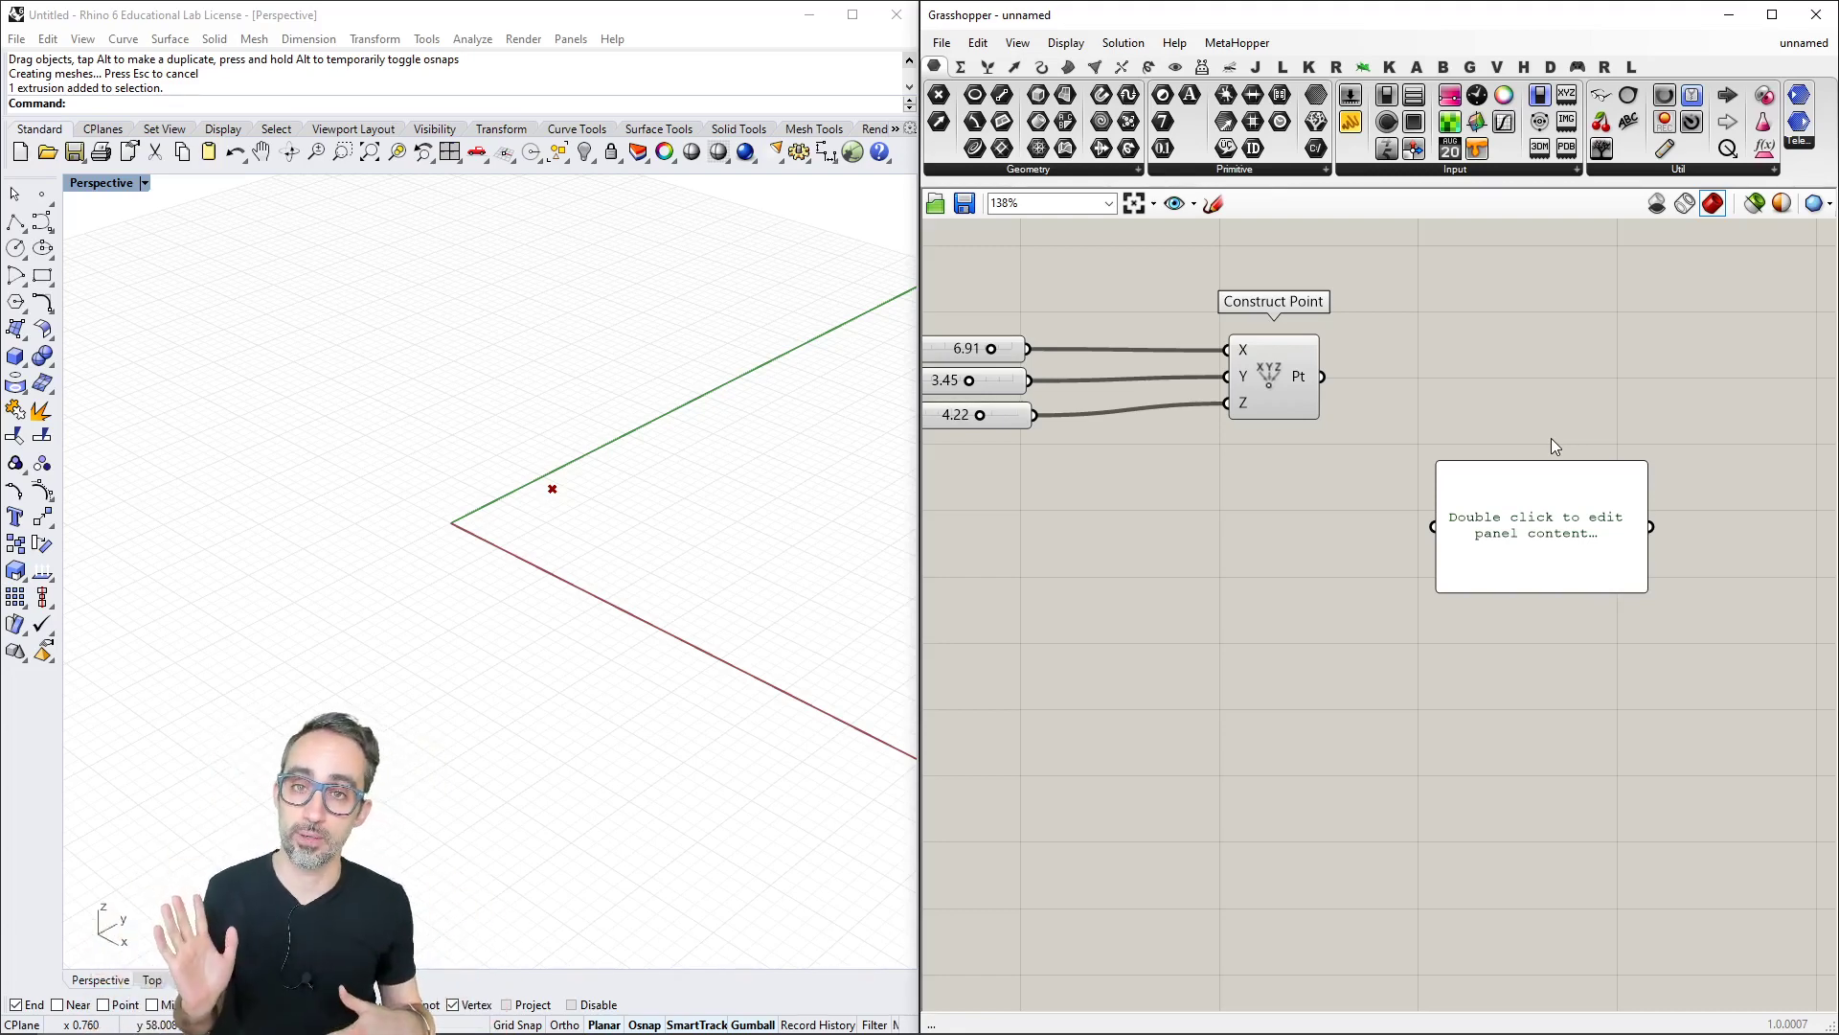
Move the Panel closer to Construct Point and connect the Pt output to the Panel's input.
scroll(1550, 439, up, 2)
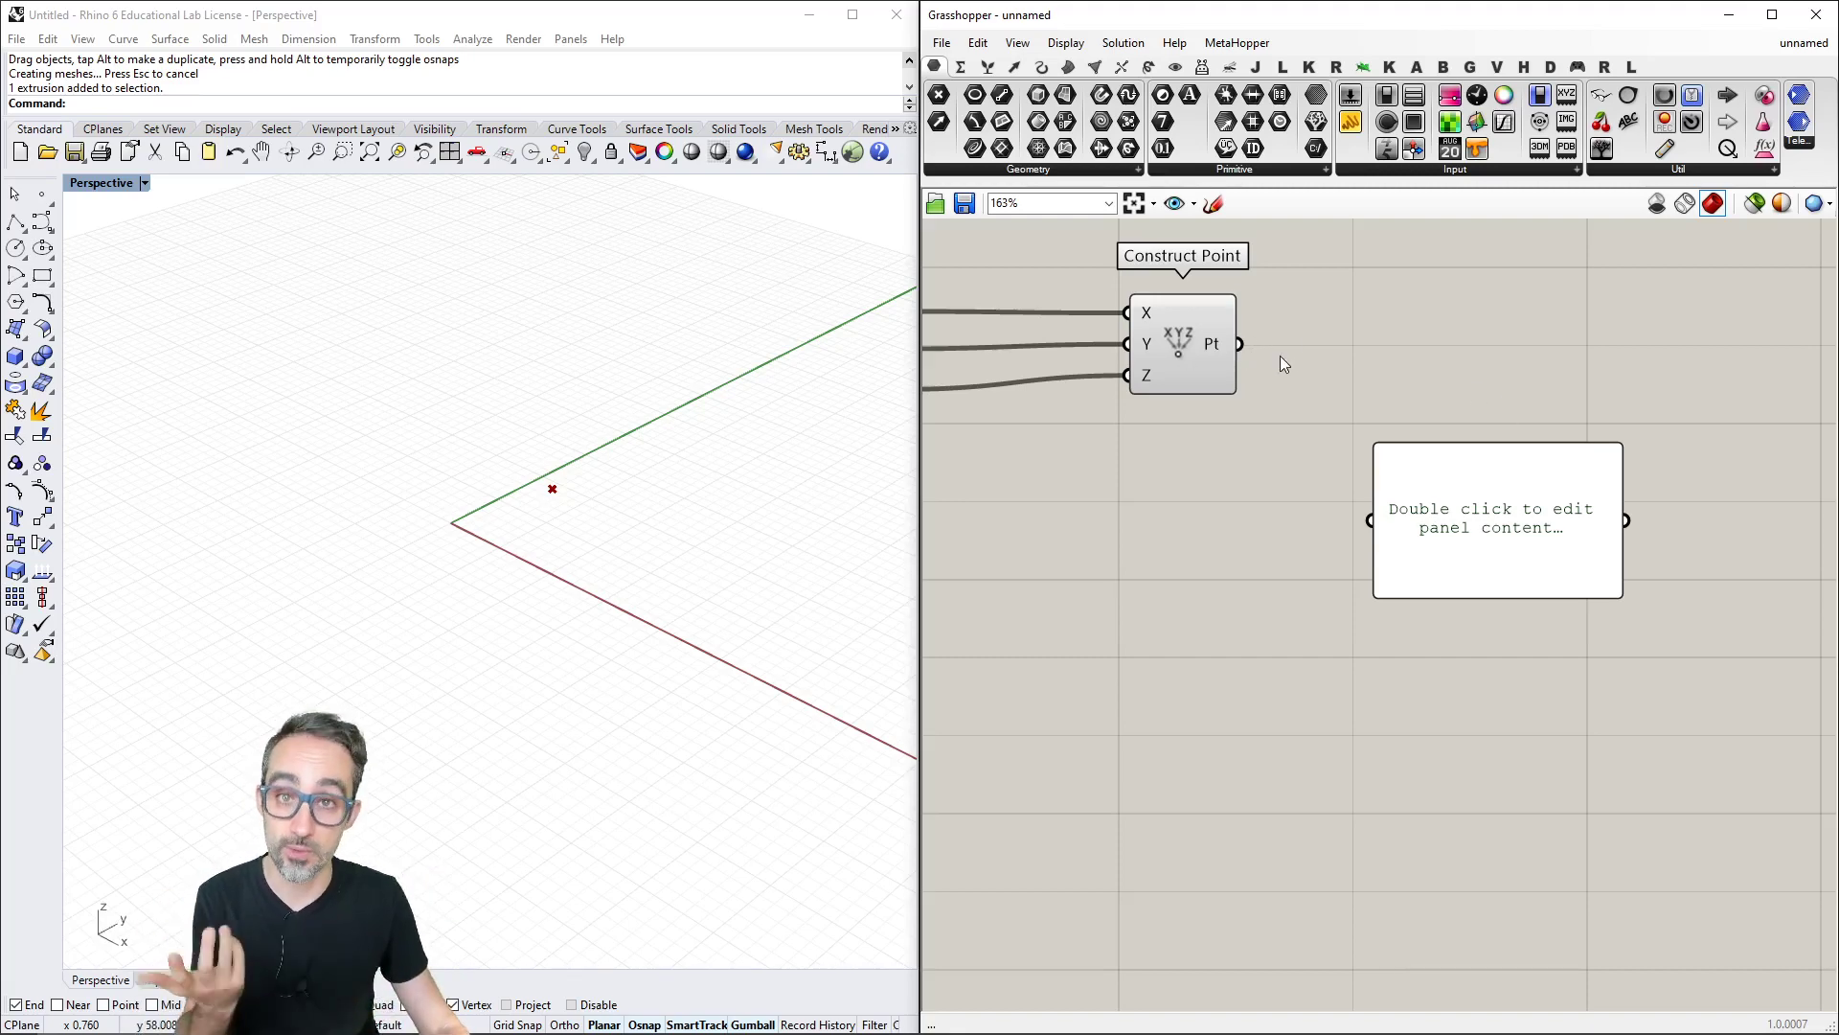
scroll(1506, 522, down, 2)
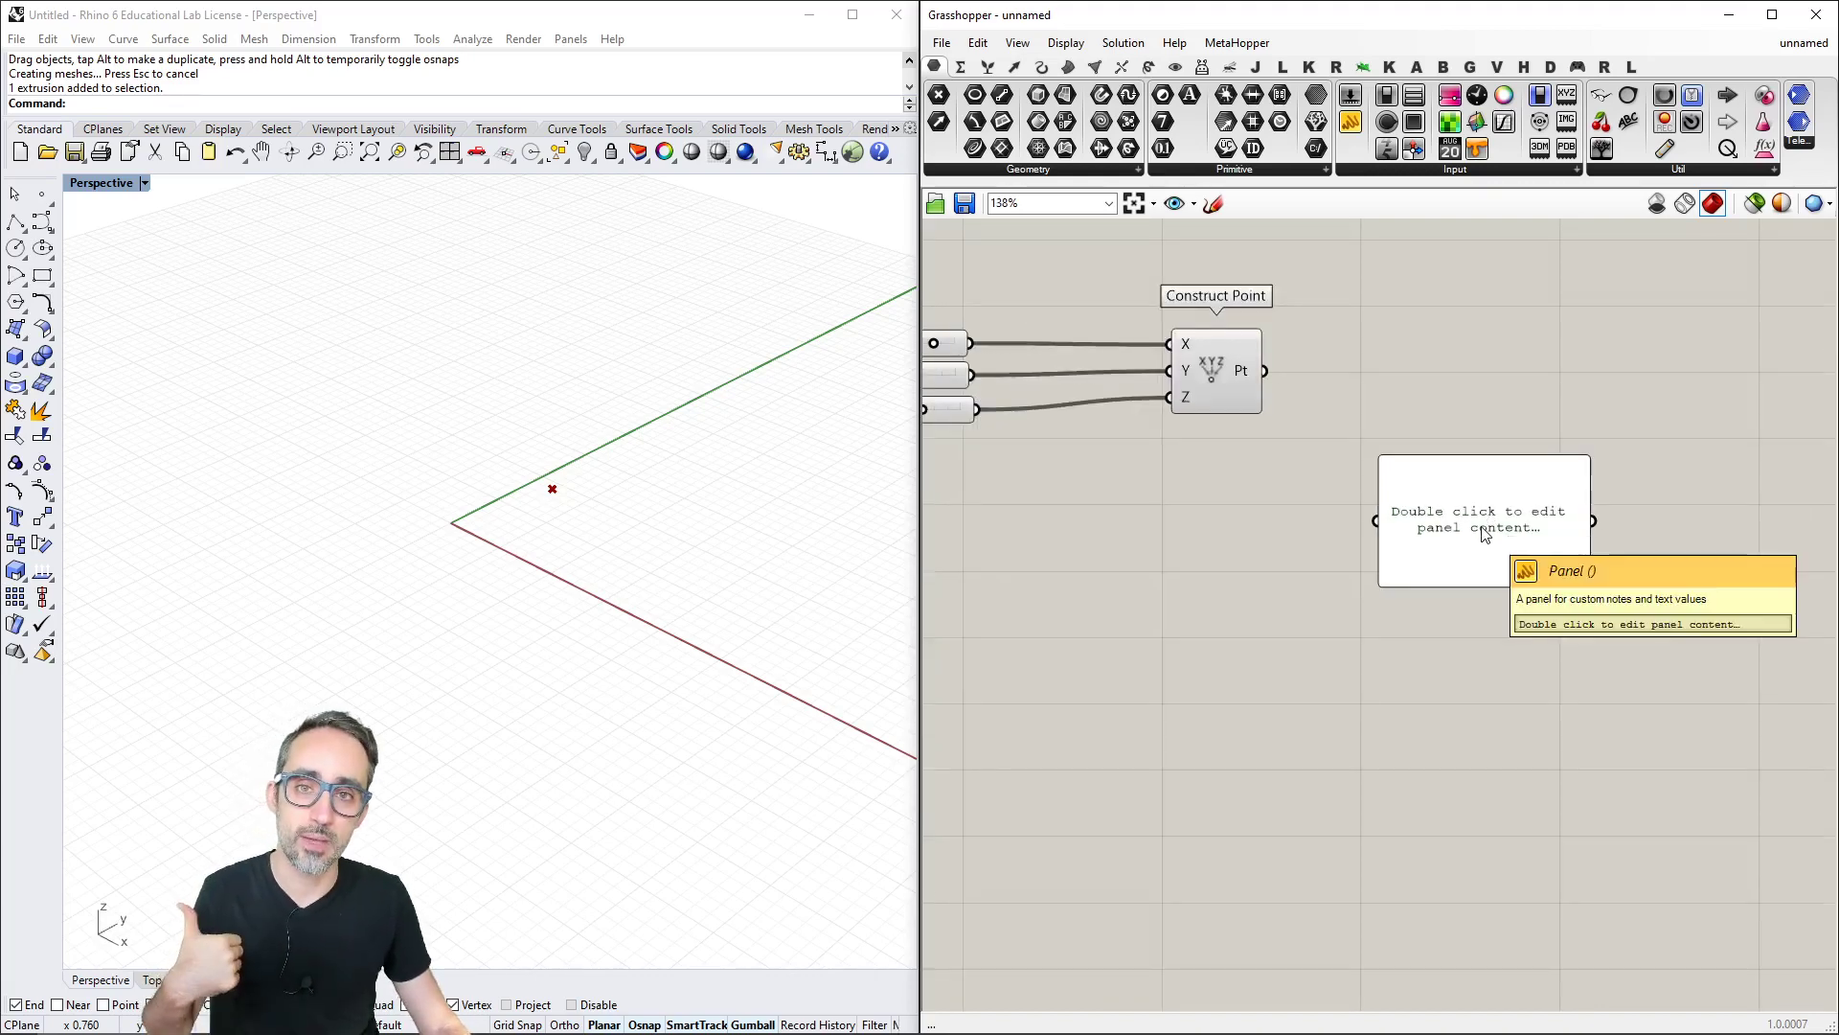
scroll(1679, 521, up, 2)
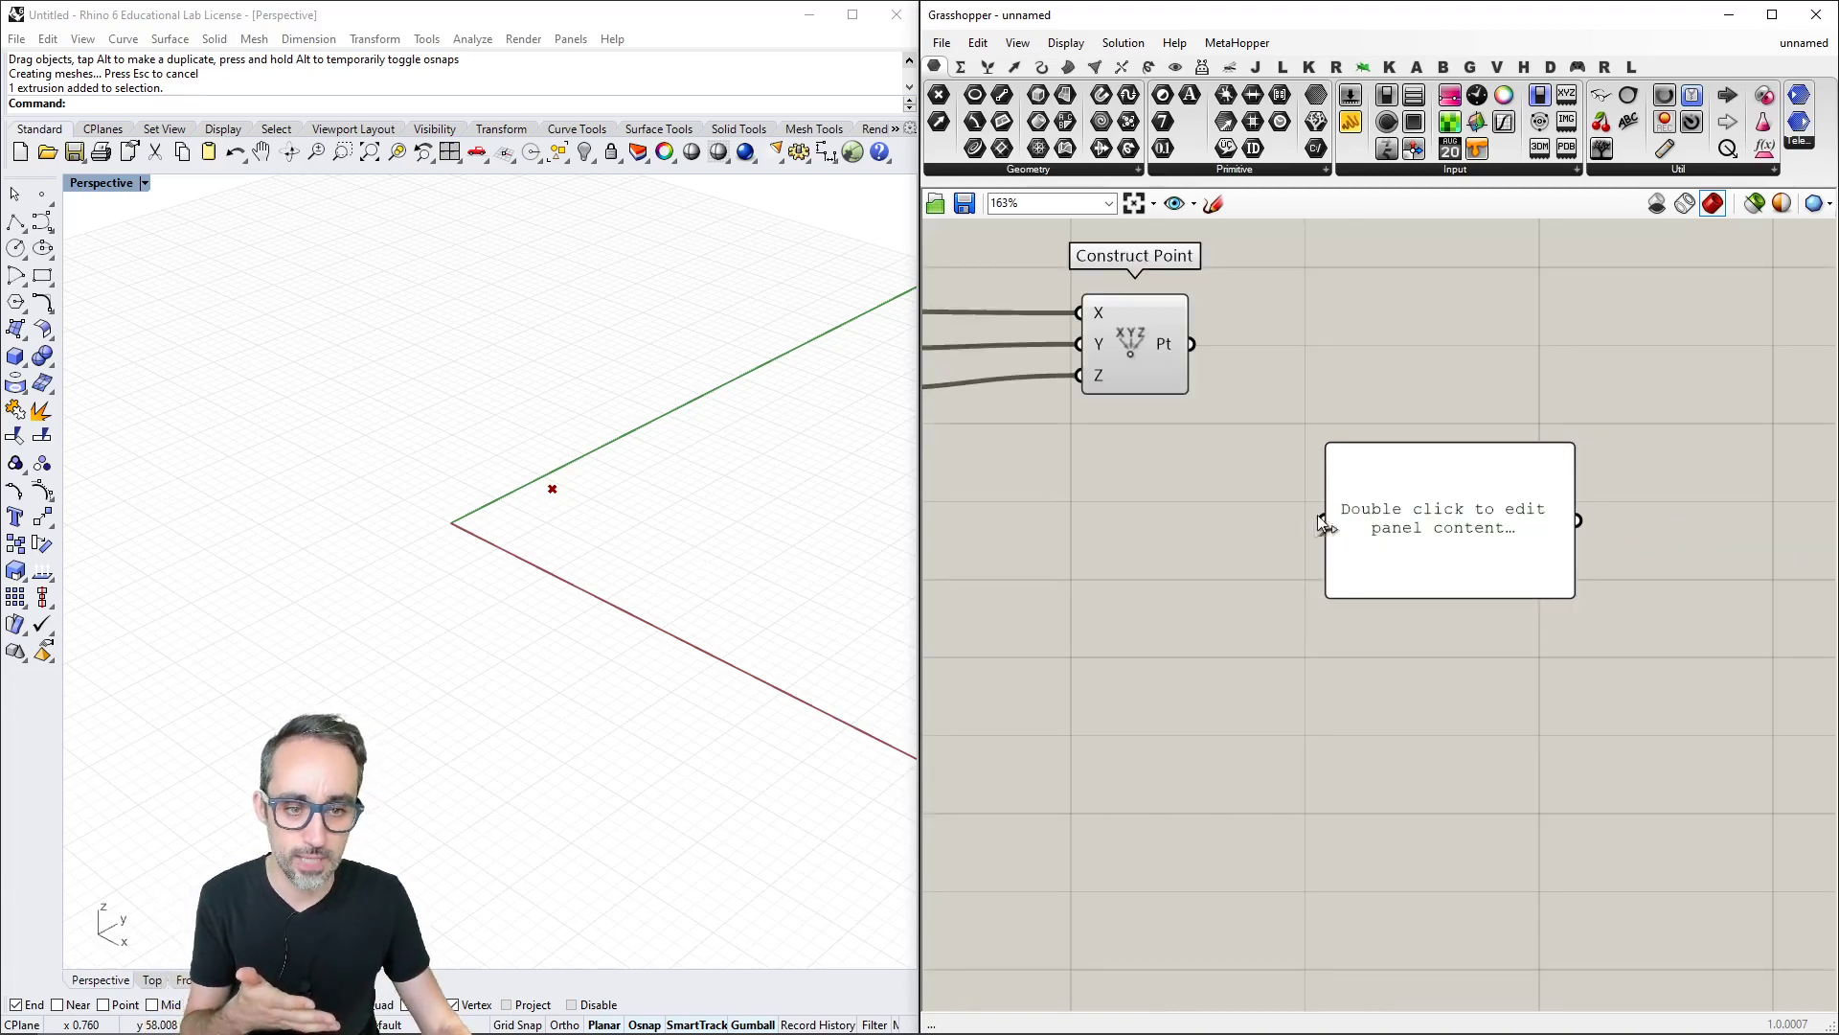
mouse_move(1192, 343)
mouse_down()
mouse_move(1223, 469)
mouse_move(1203, 562)
mouse_move(1203, 464)
mouse_move(1167, 355)
mouse_up()
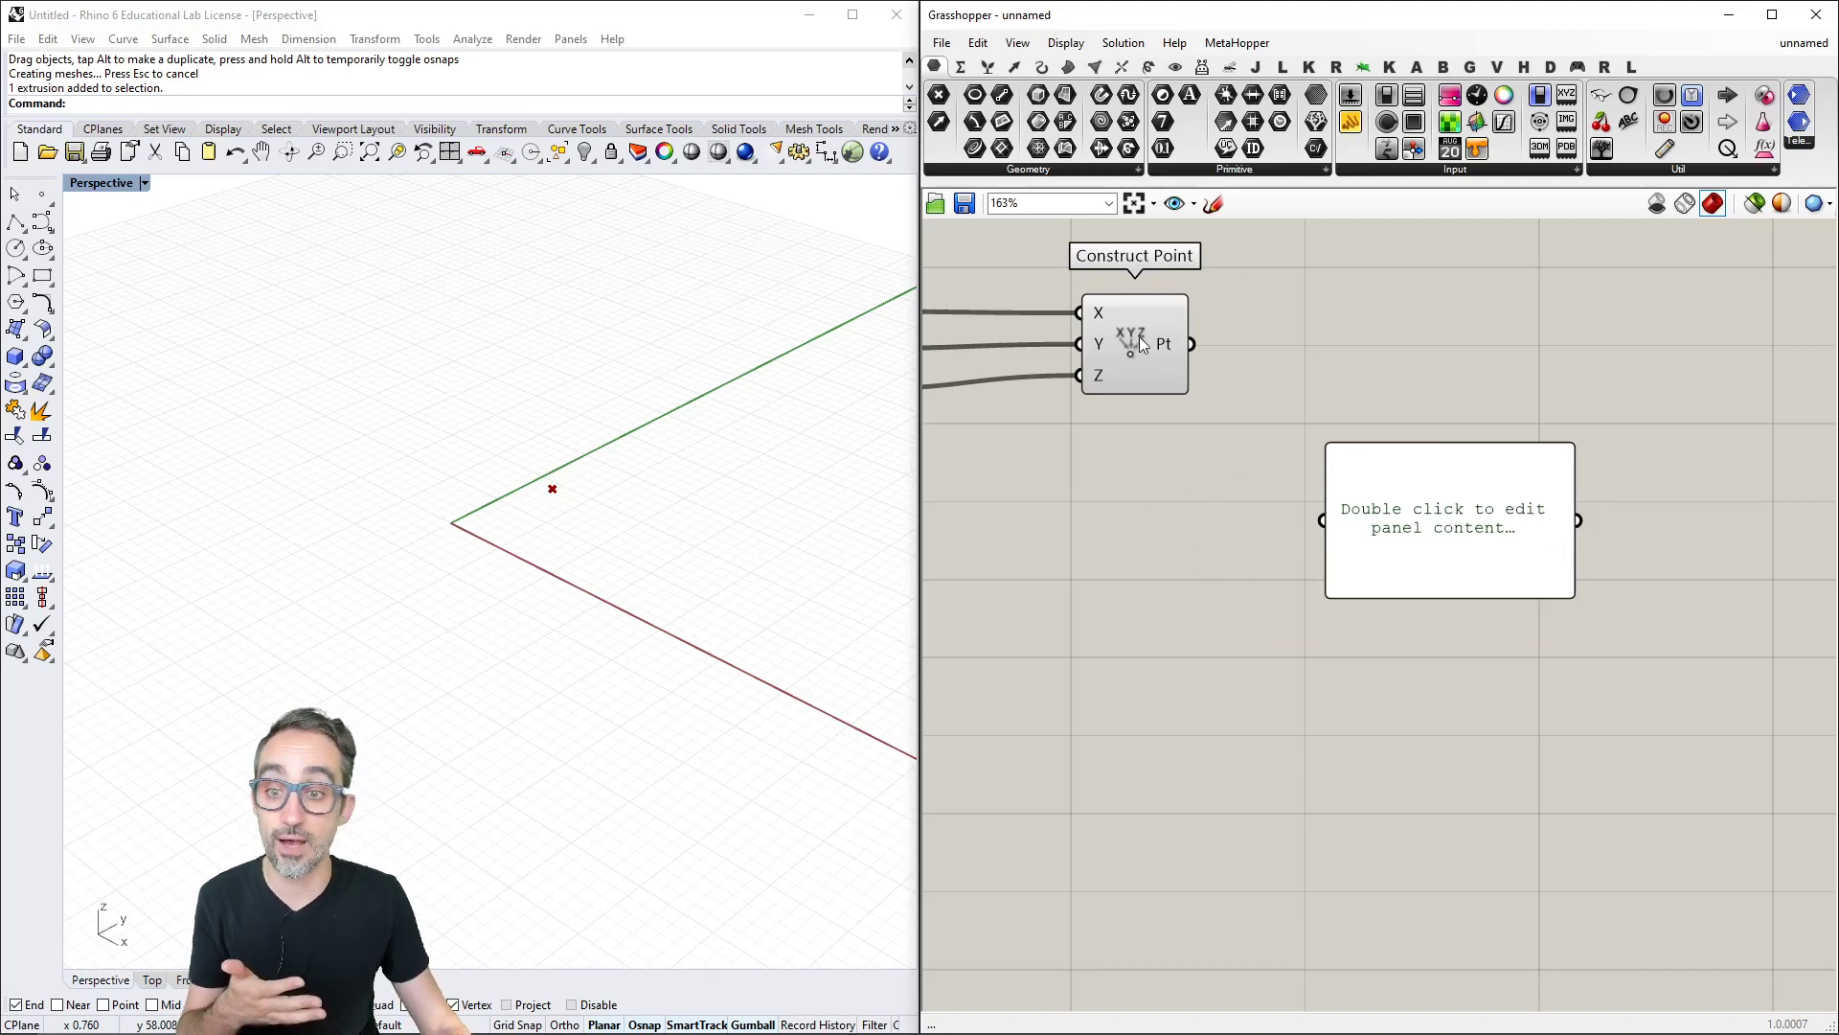
click(1141, 343)
right_drag(1137, 542, 1260, 484)
drag(1518, 502, 1394, 527)
click(1308, 383)
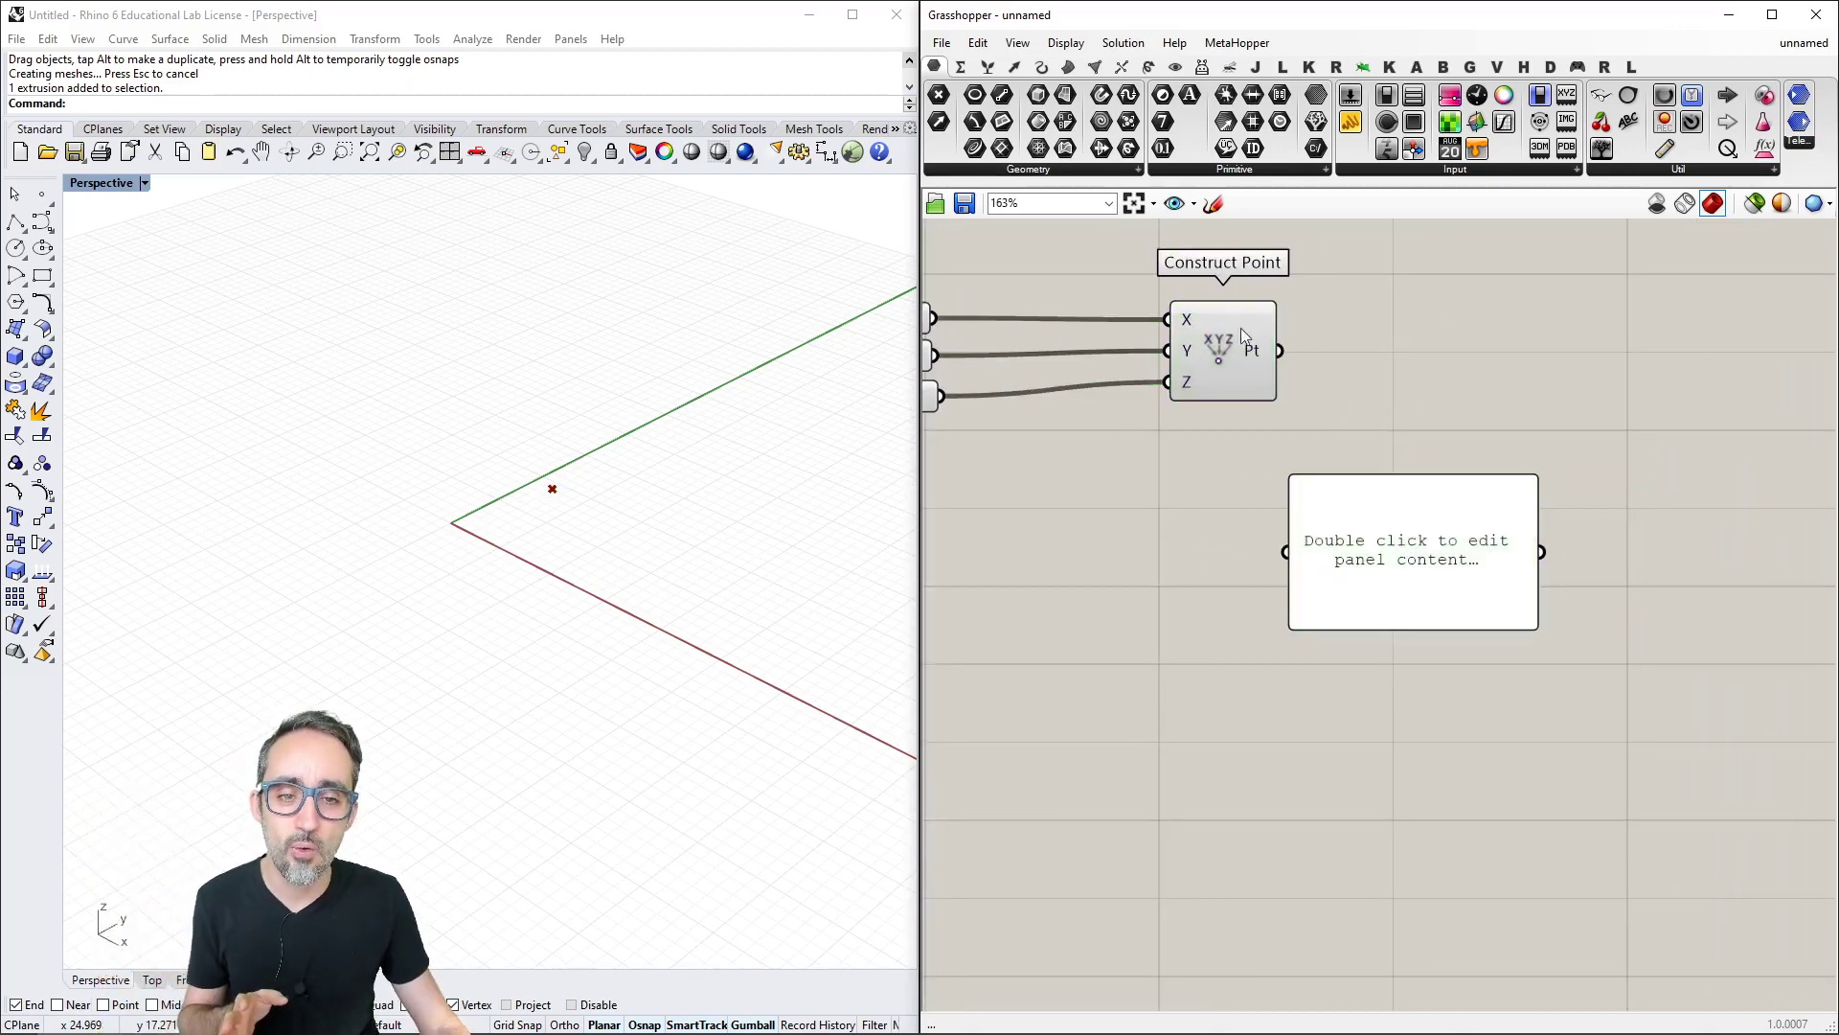
drag(1289, 375, 1286, 552)
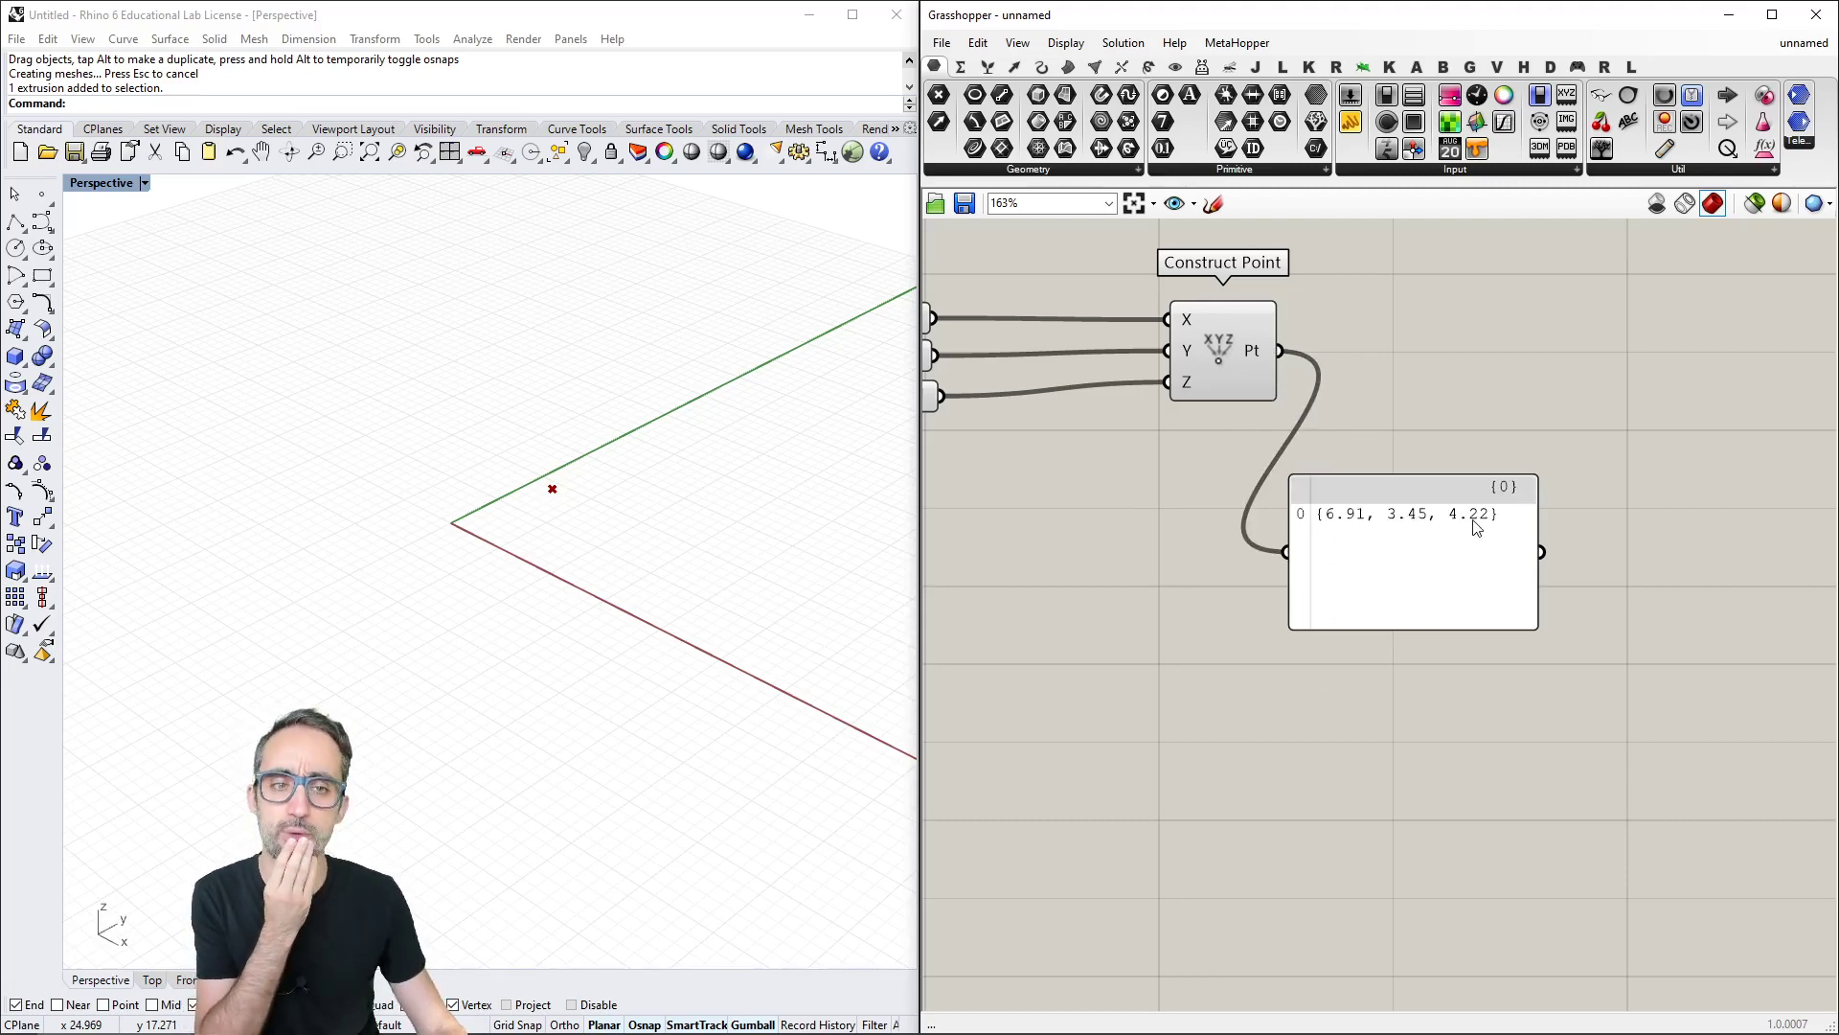
Place a second Panel below the first one and feed it from the first Panel's output.
scroll(1464, 508, down, 2)
right_drag(1464, 508, 1446, 468)
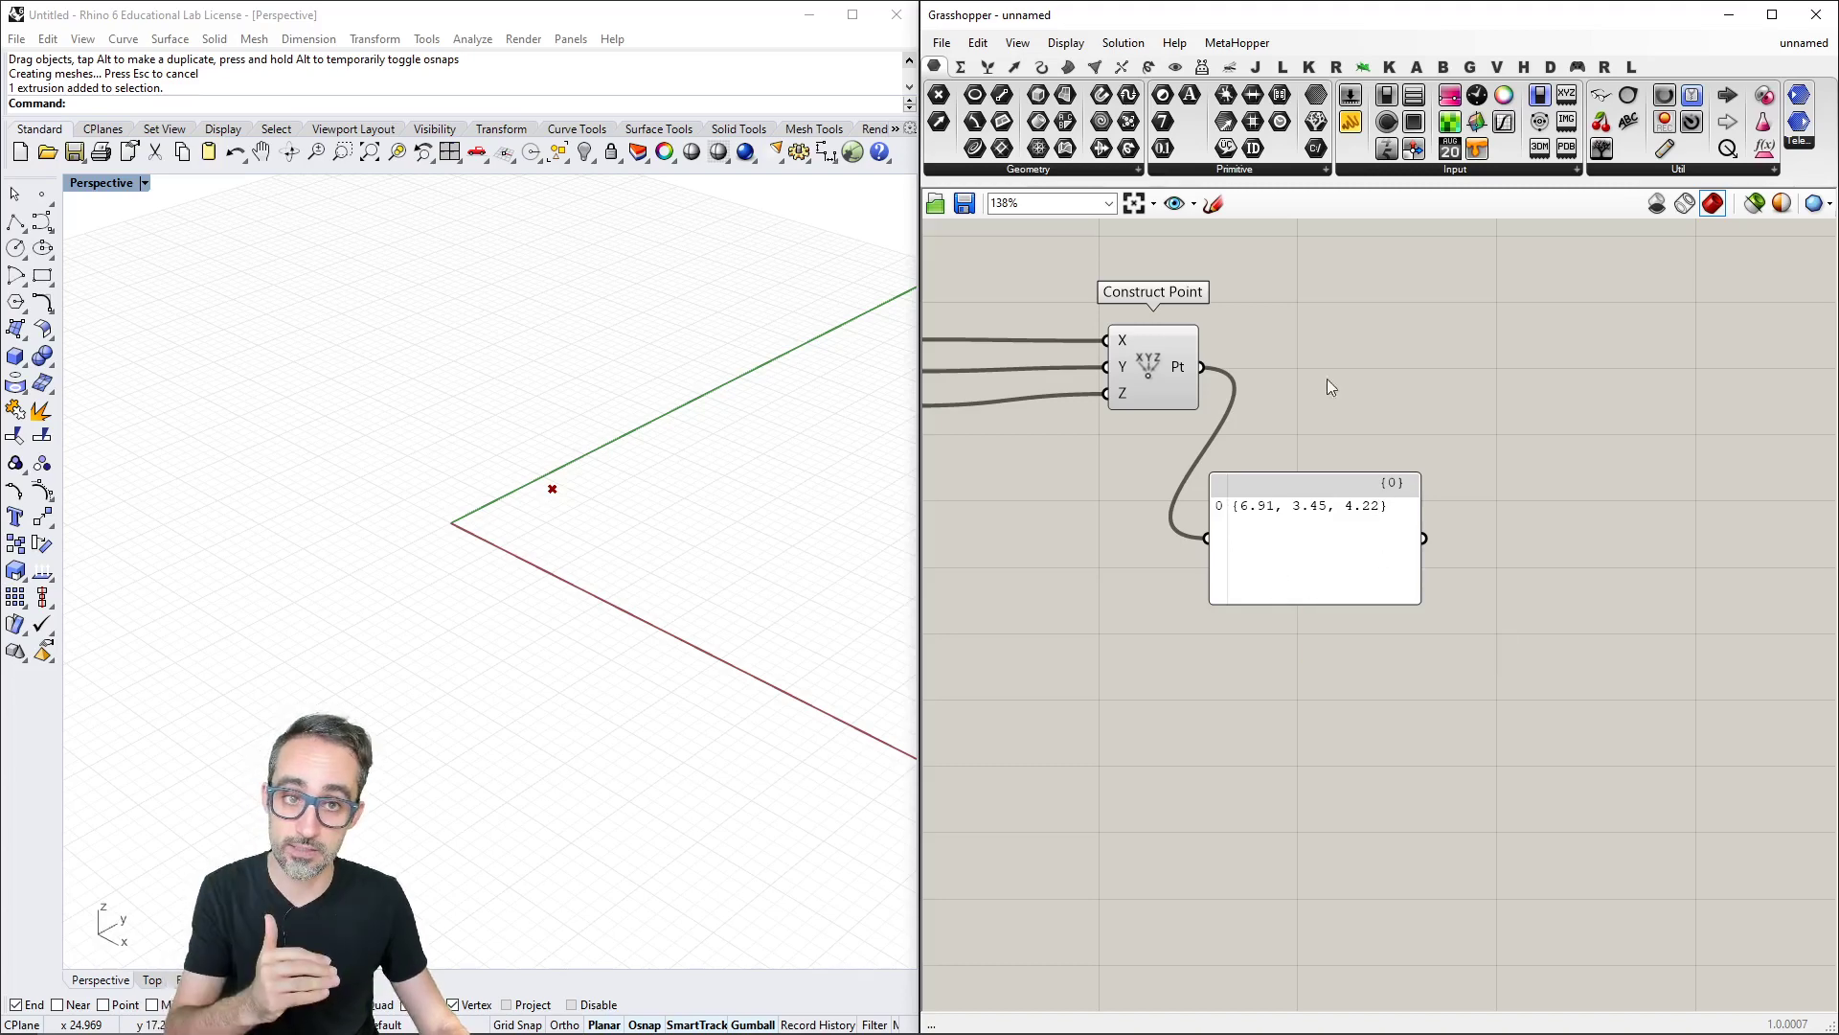
drag(1351, 122, 1327, 734)
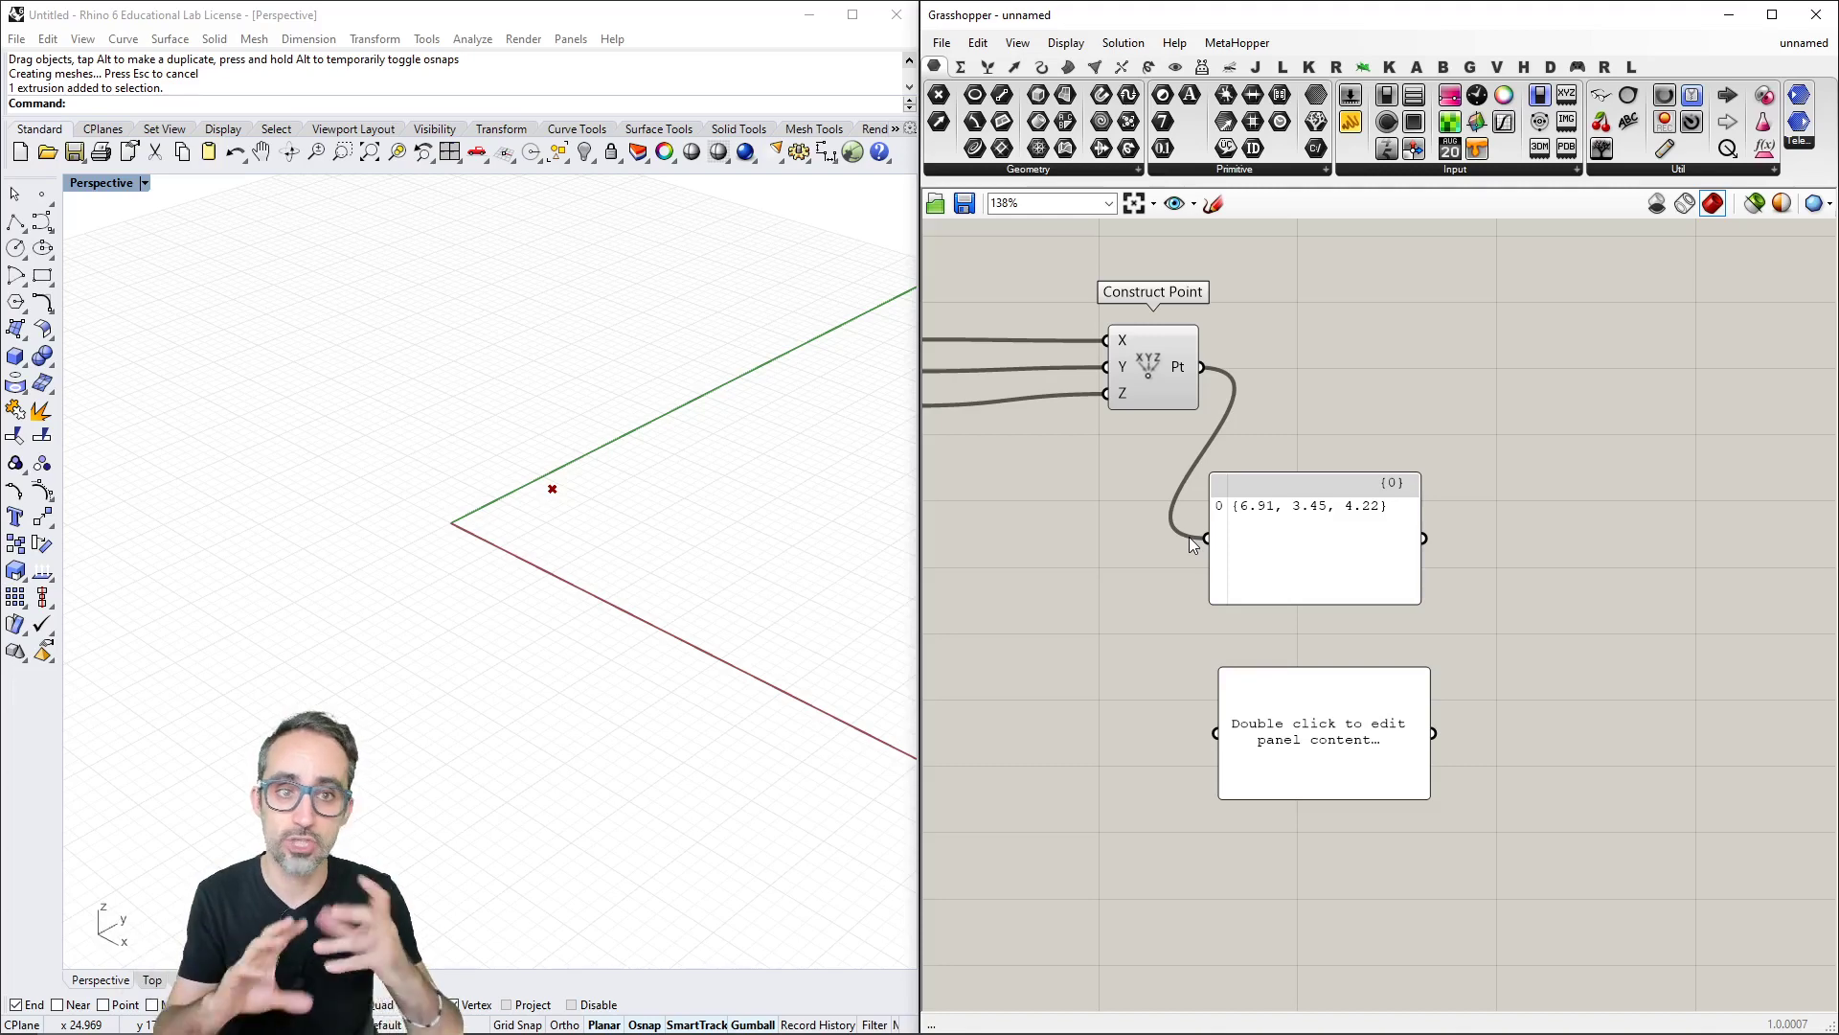
right_click(1320, 538)
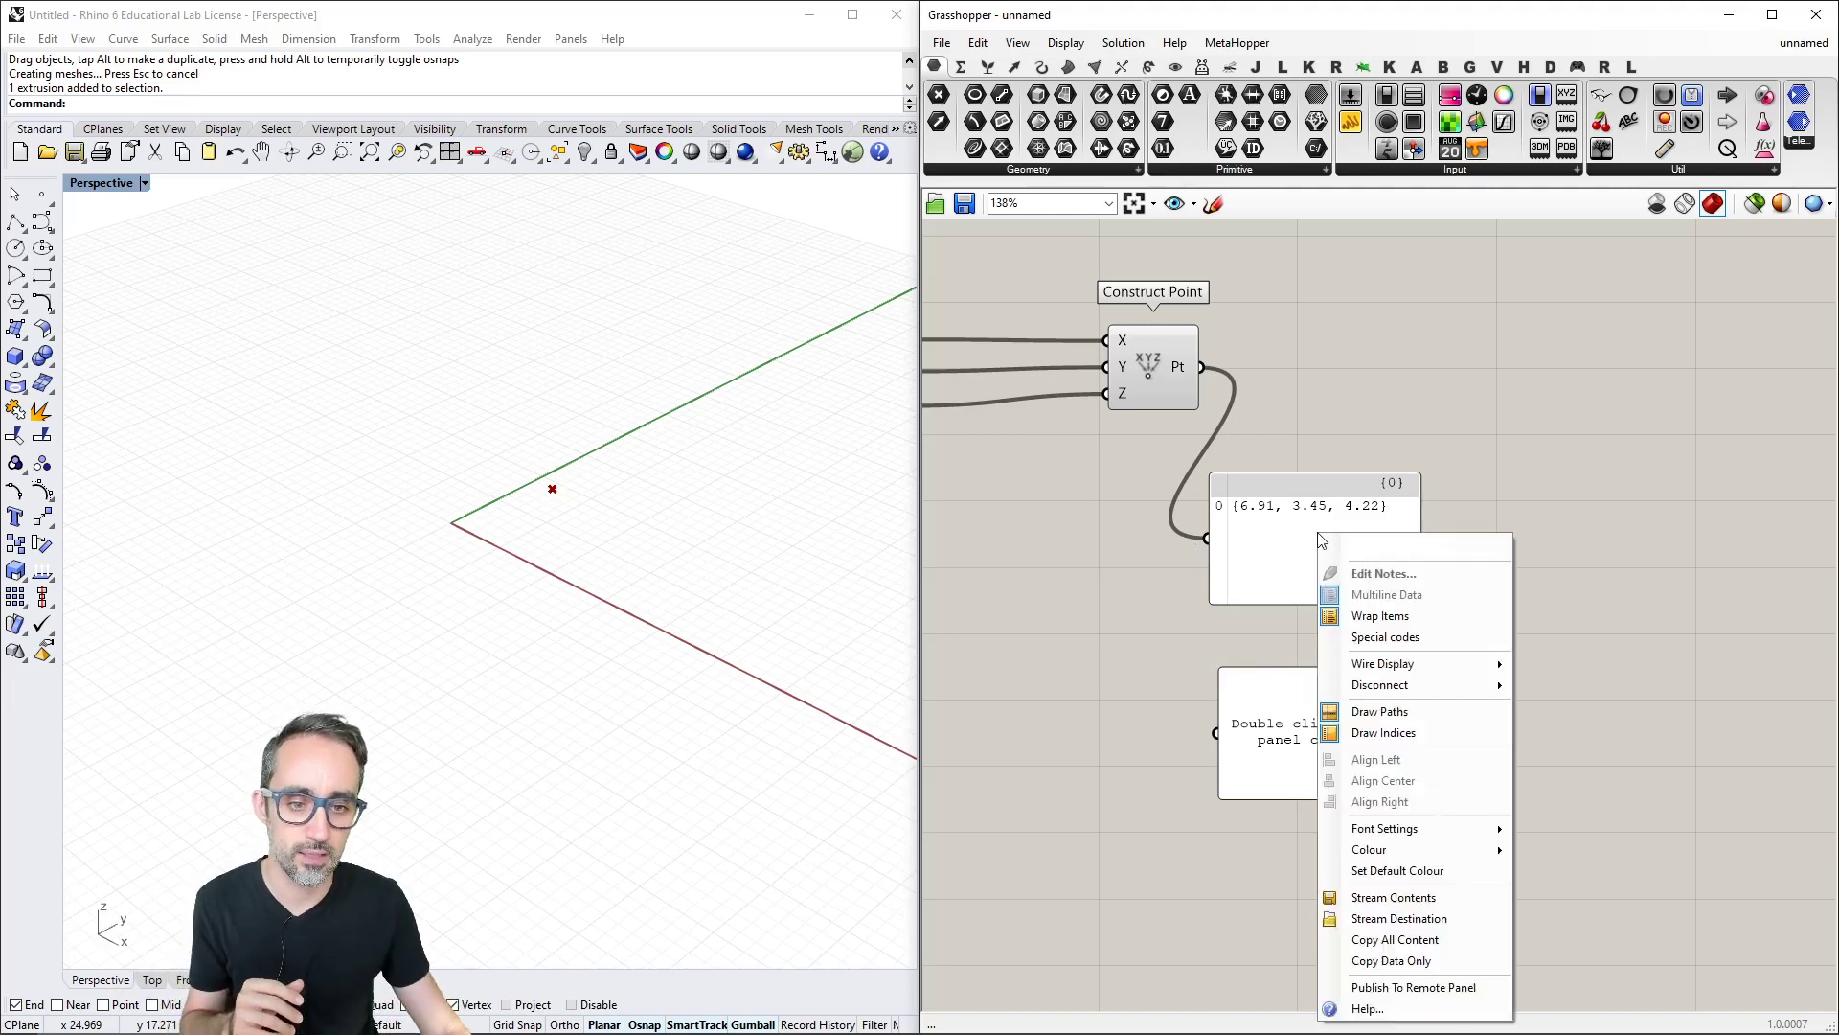
click(1486, 479)
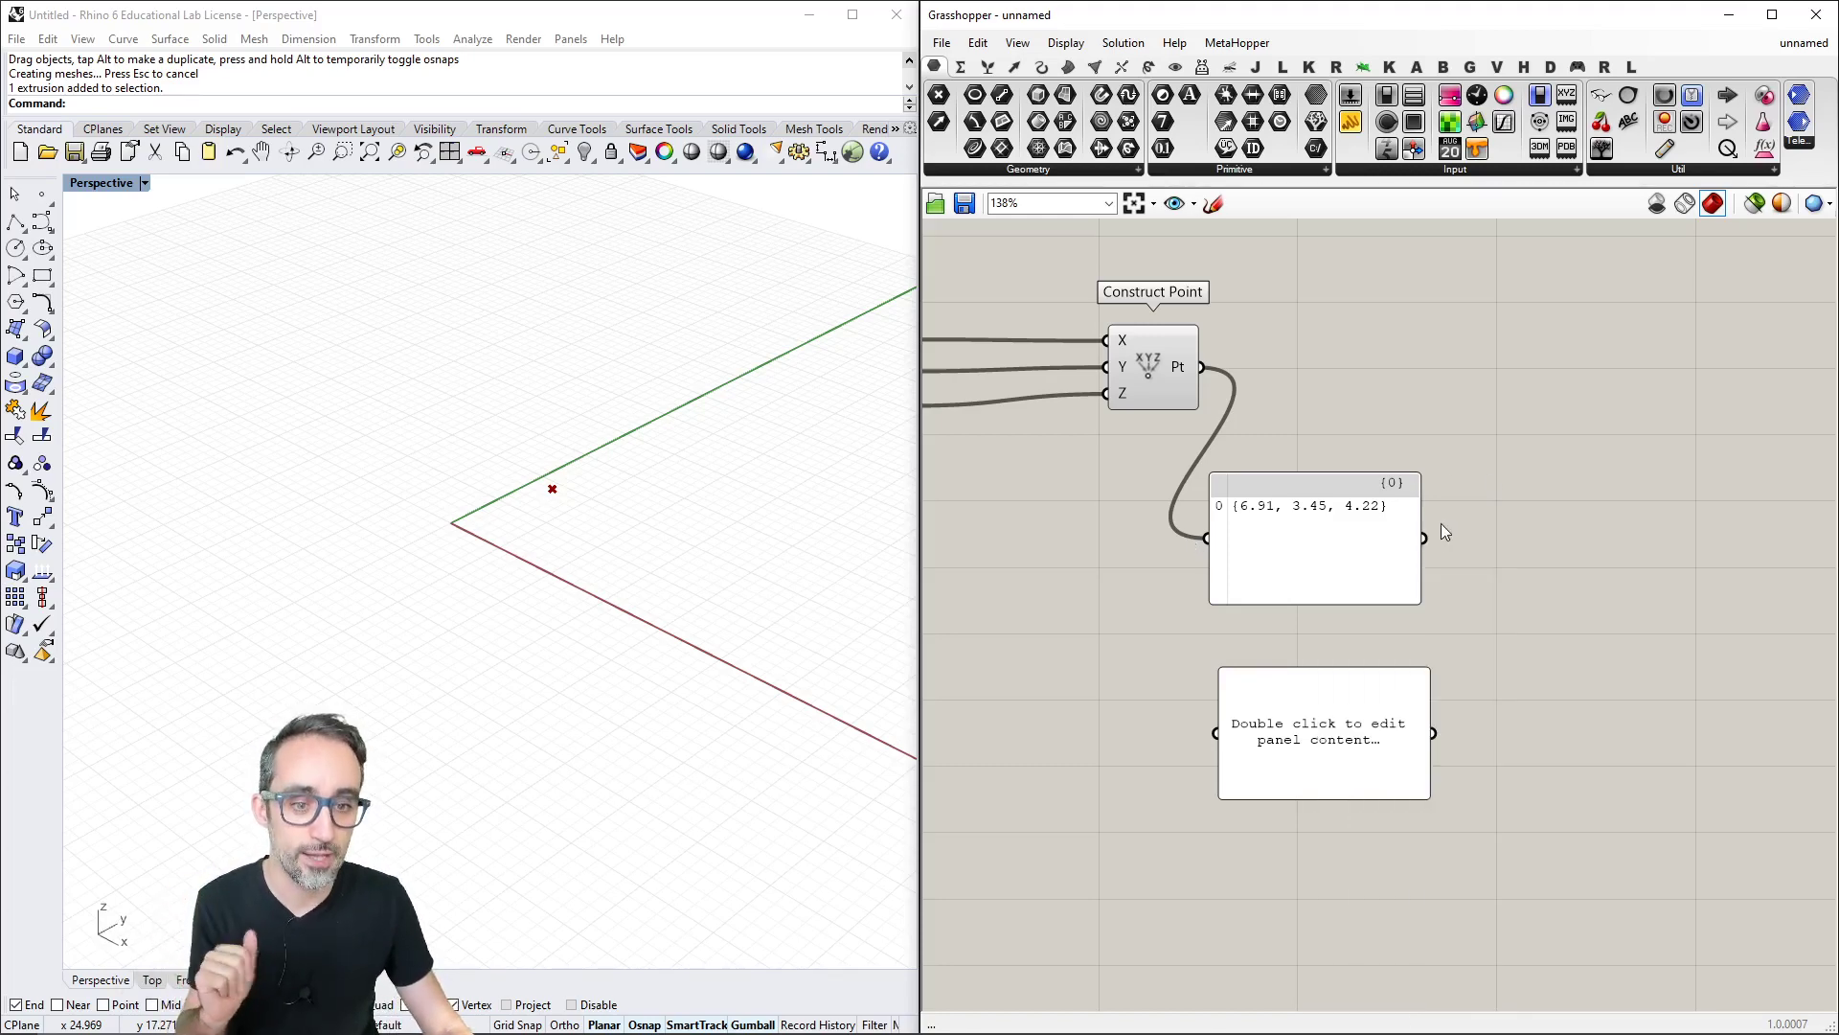
drag(1425, 539, 1301, 726)
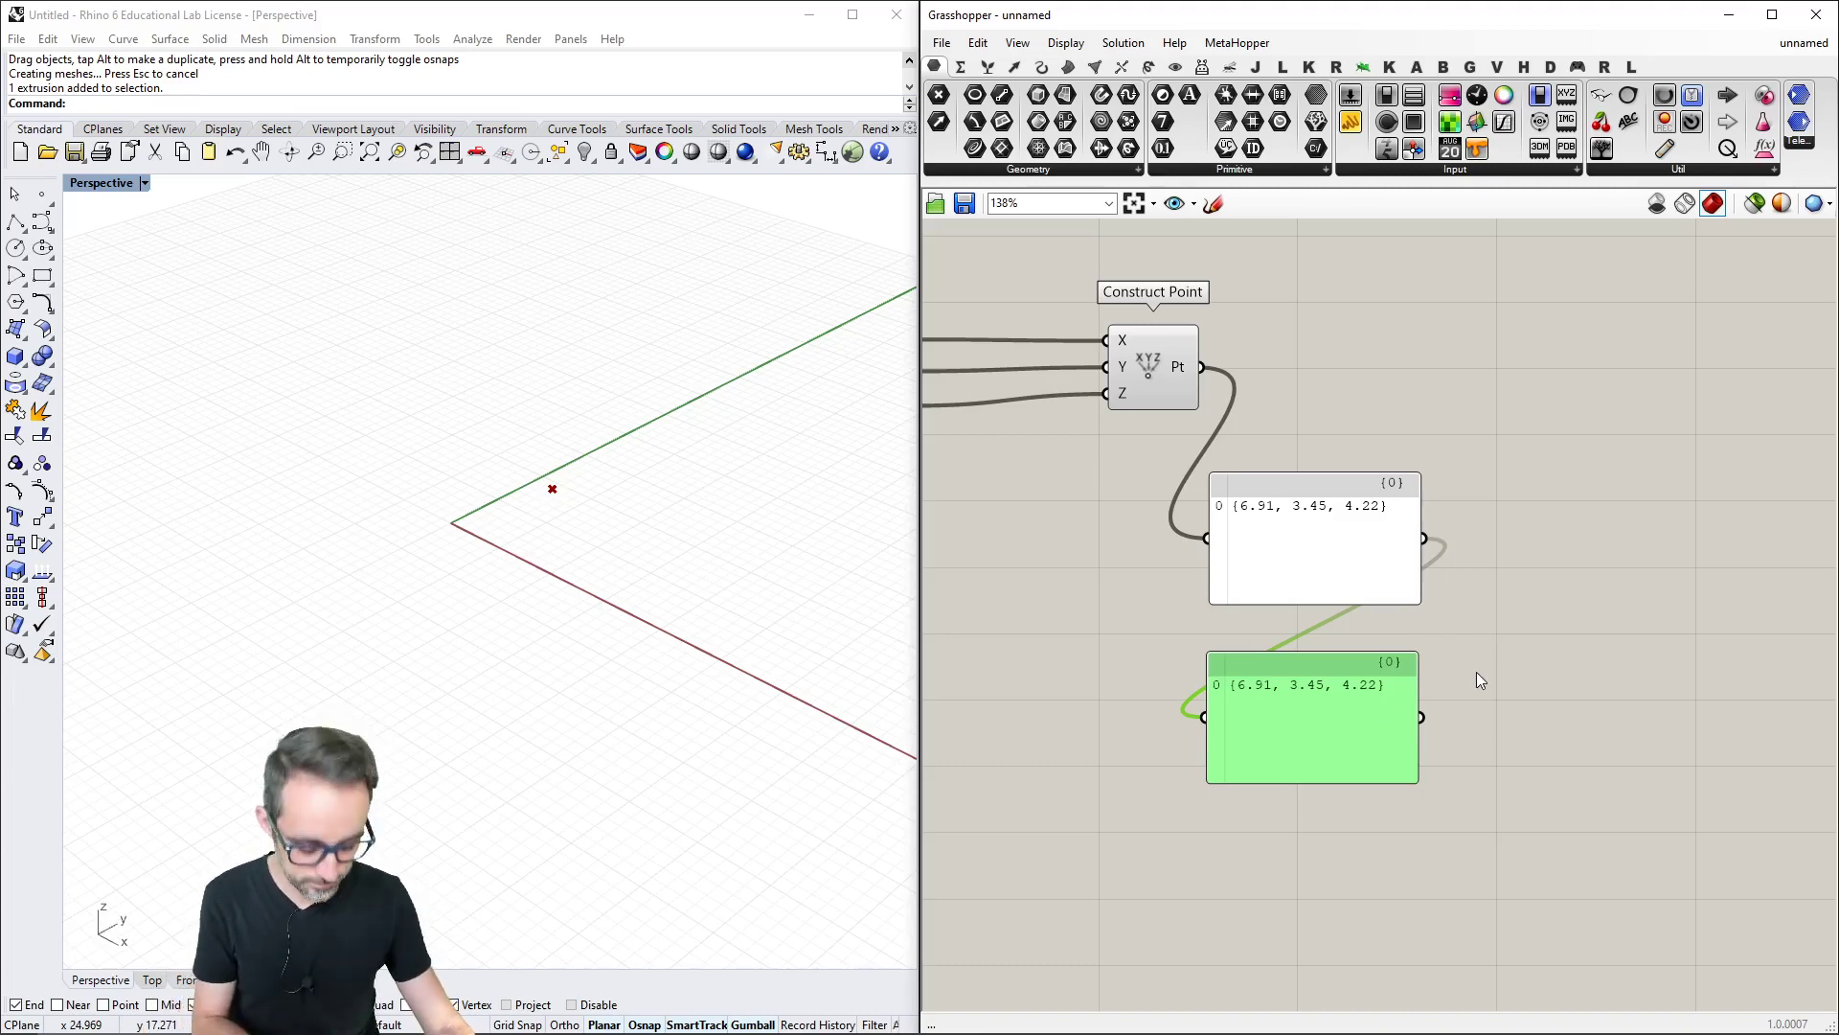
Duplicate the second Panel, place the copy to its right, and wire the second Panel's output into it.
key(ctrl+c)
key(ctrl+v)
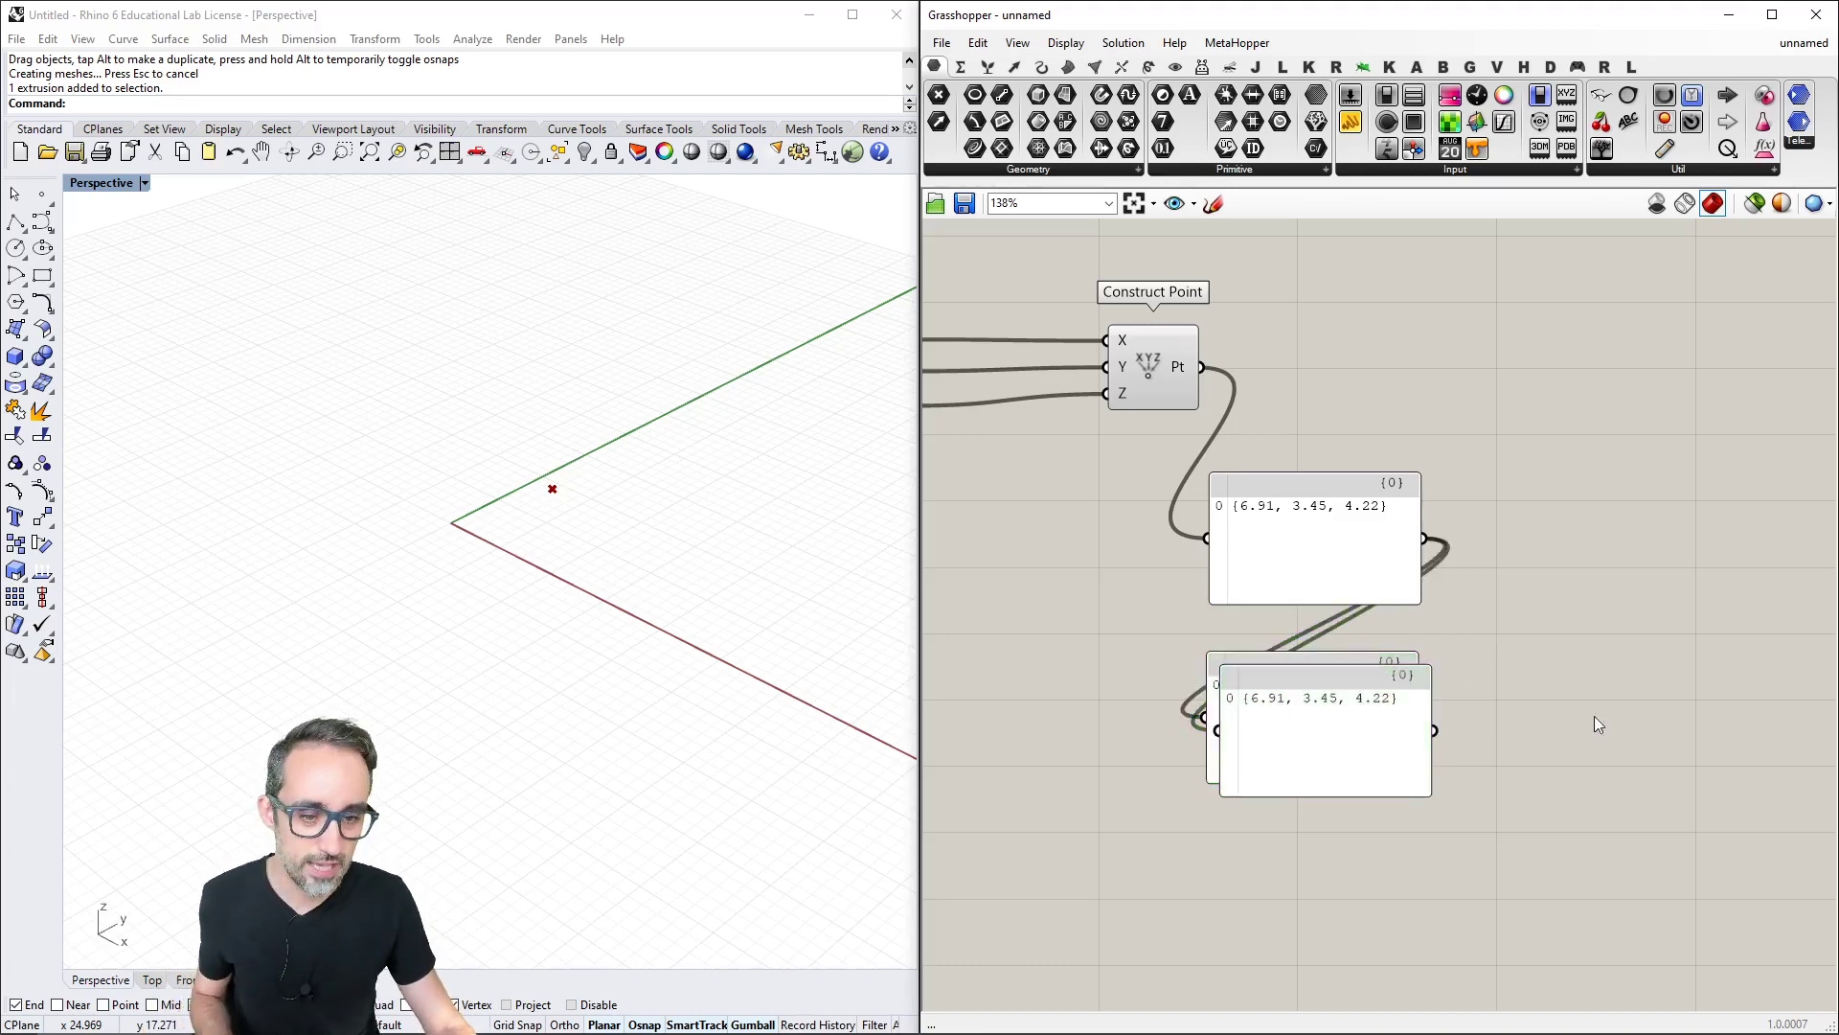
drag(1422, 717, 1577, 734)
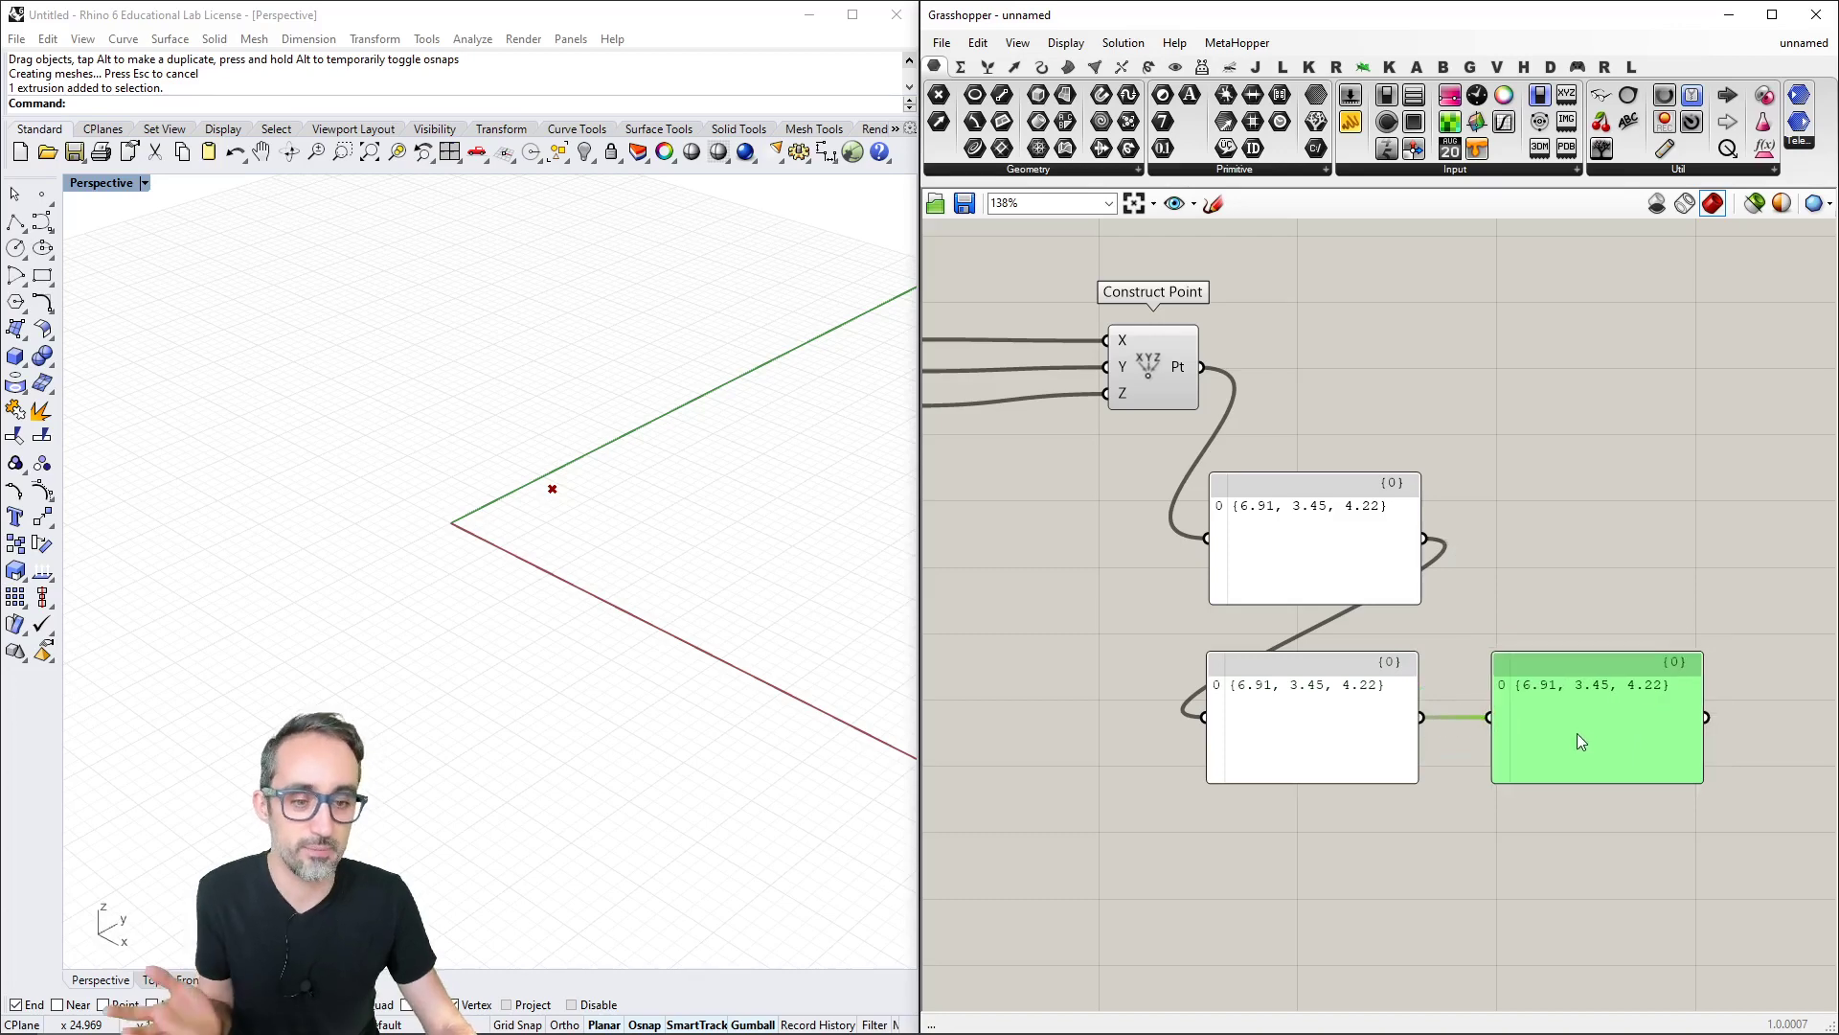
Delete the two extra chained Panels, keeping only the one wired directly to Construct Point.
click(1607, 864)
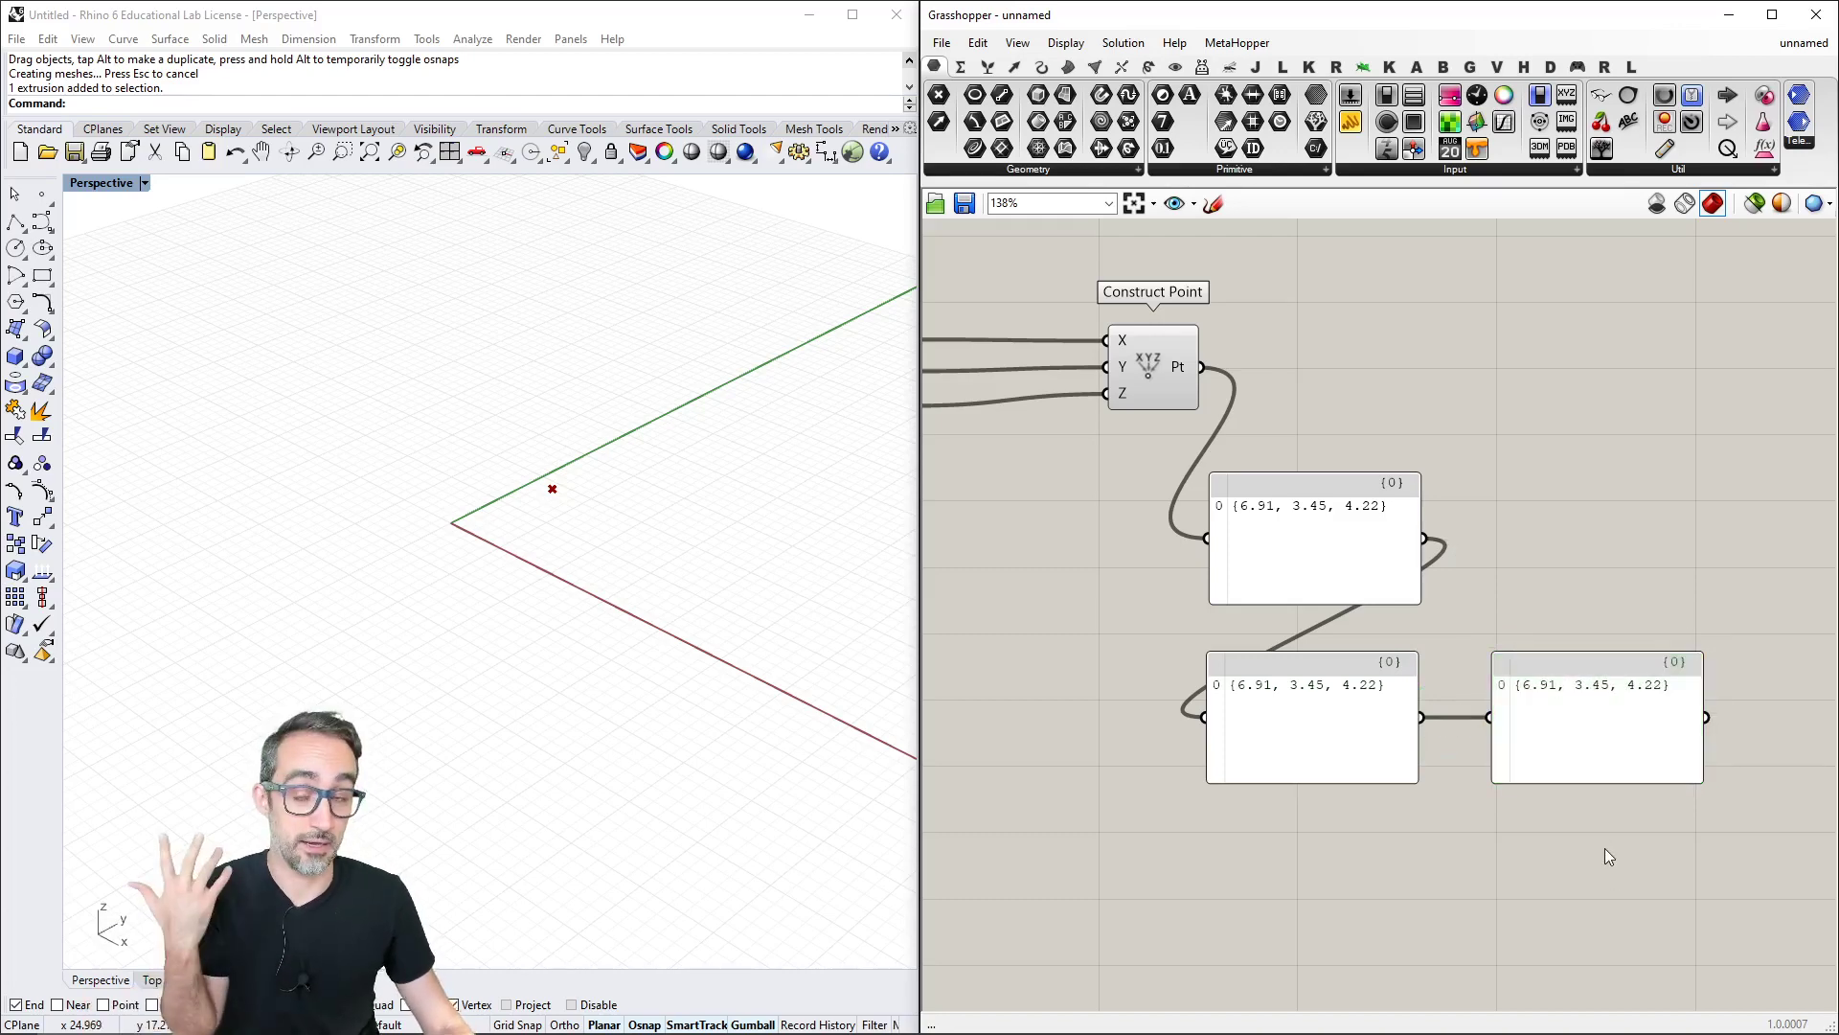
drag(1615, 853, 1562, 710)
key(Delete)
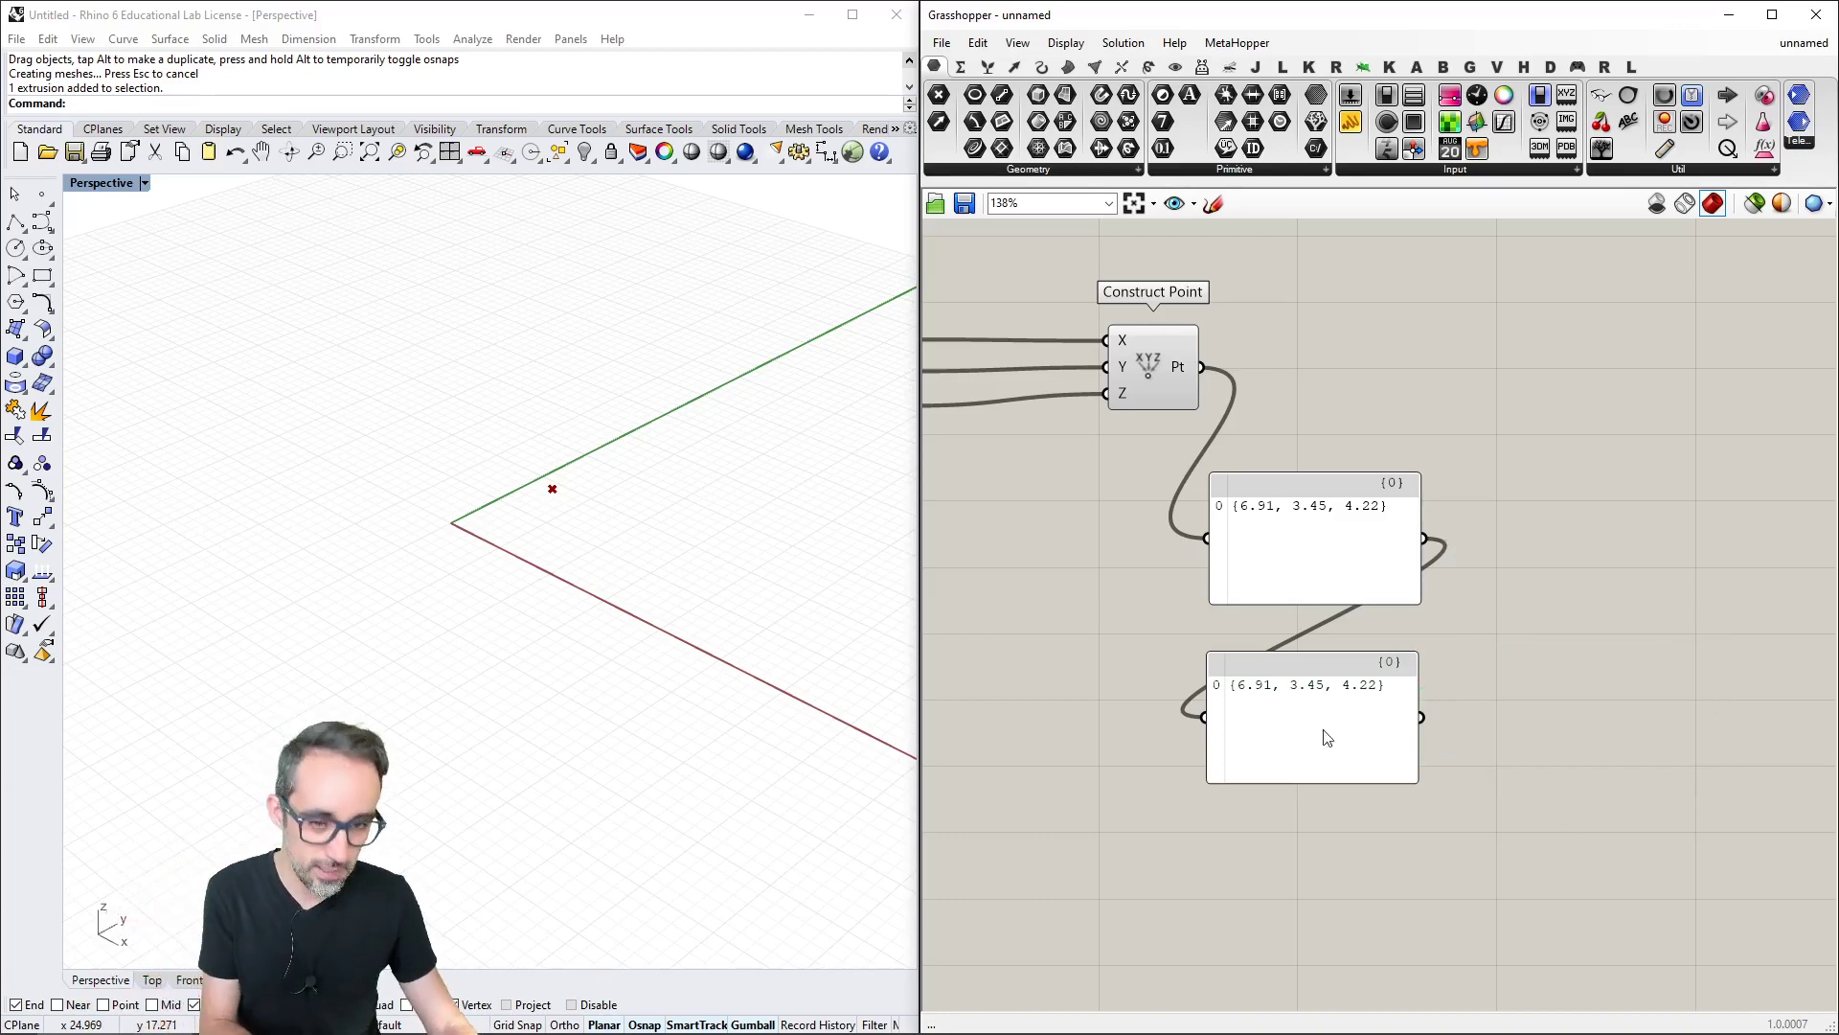
click(1314, 717)
key(Delete)
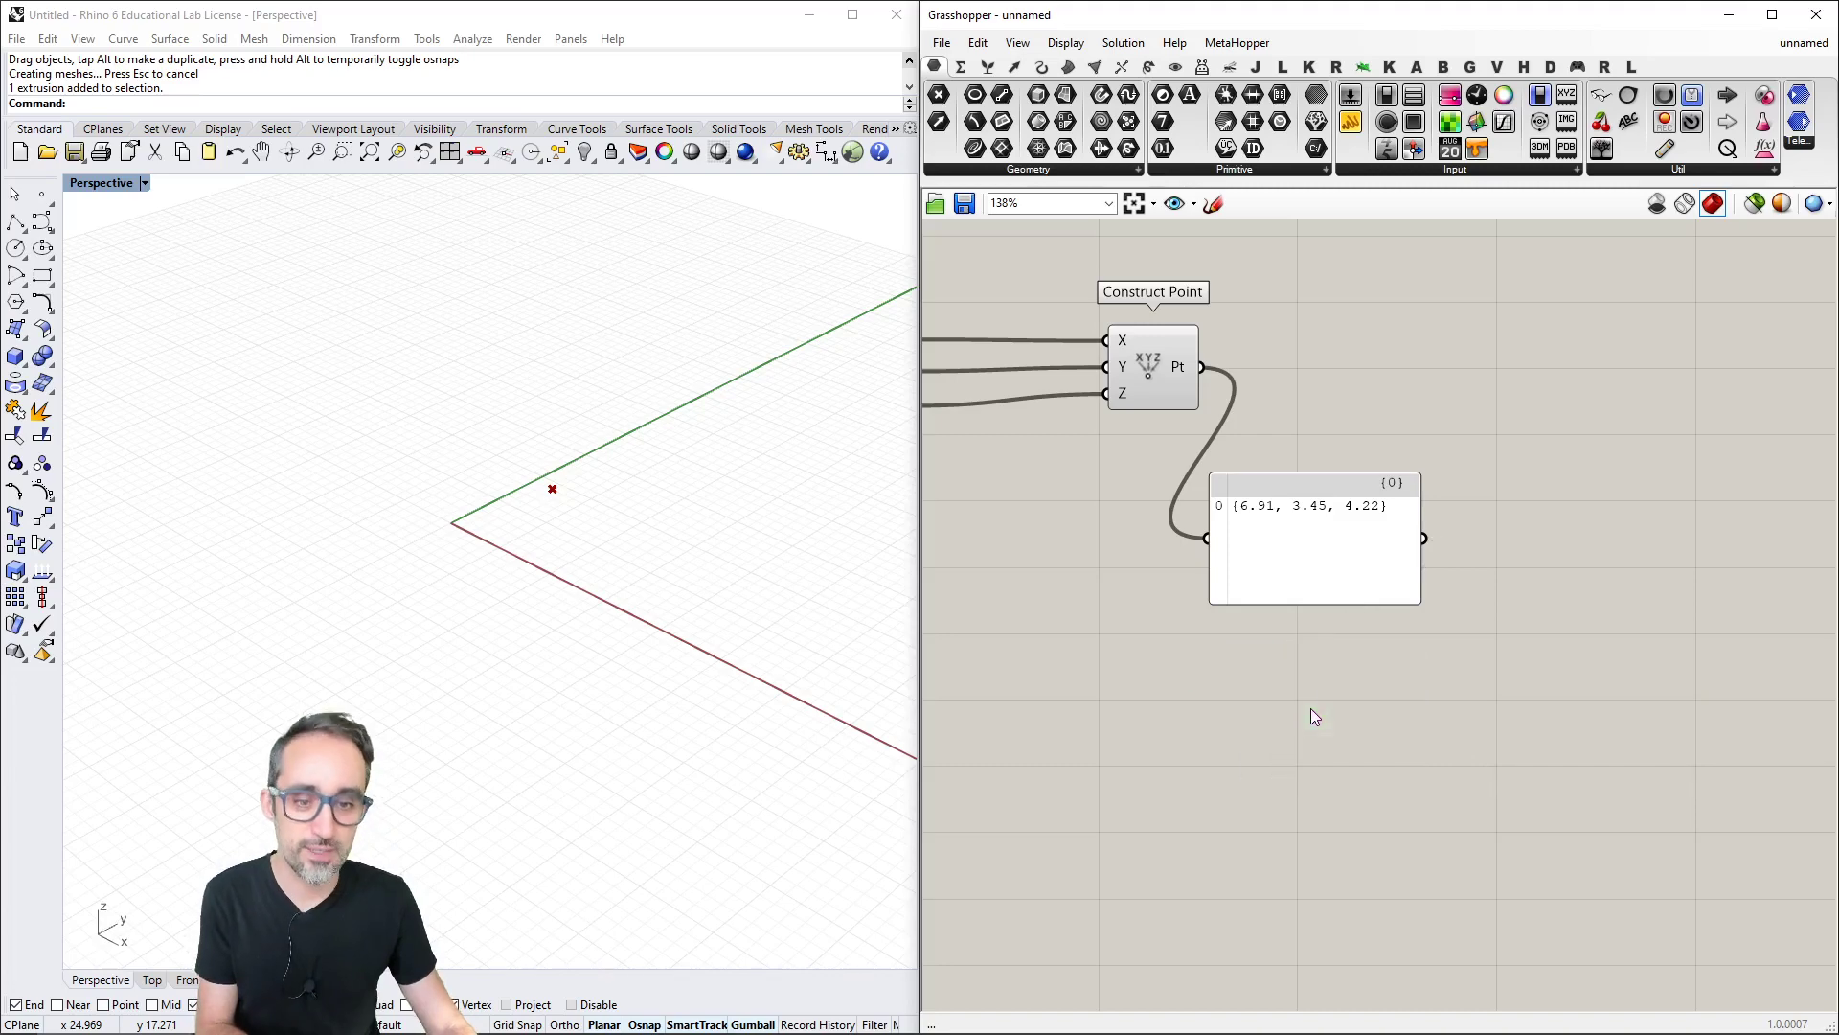
Move the remaining Panel up and to the right so it sits in line with Construct Point's Pt output.
click(1346, 553)
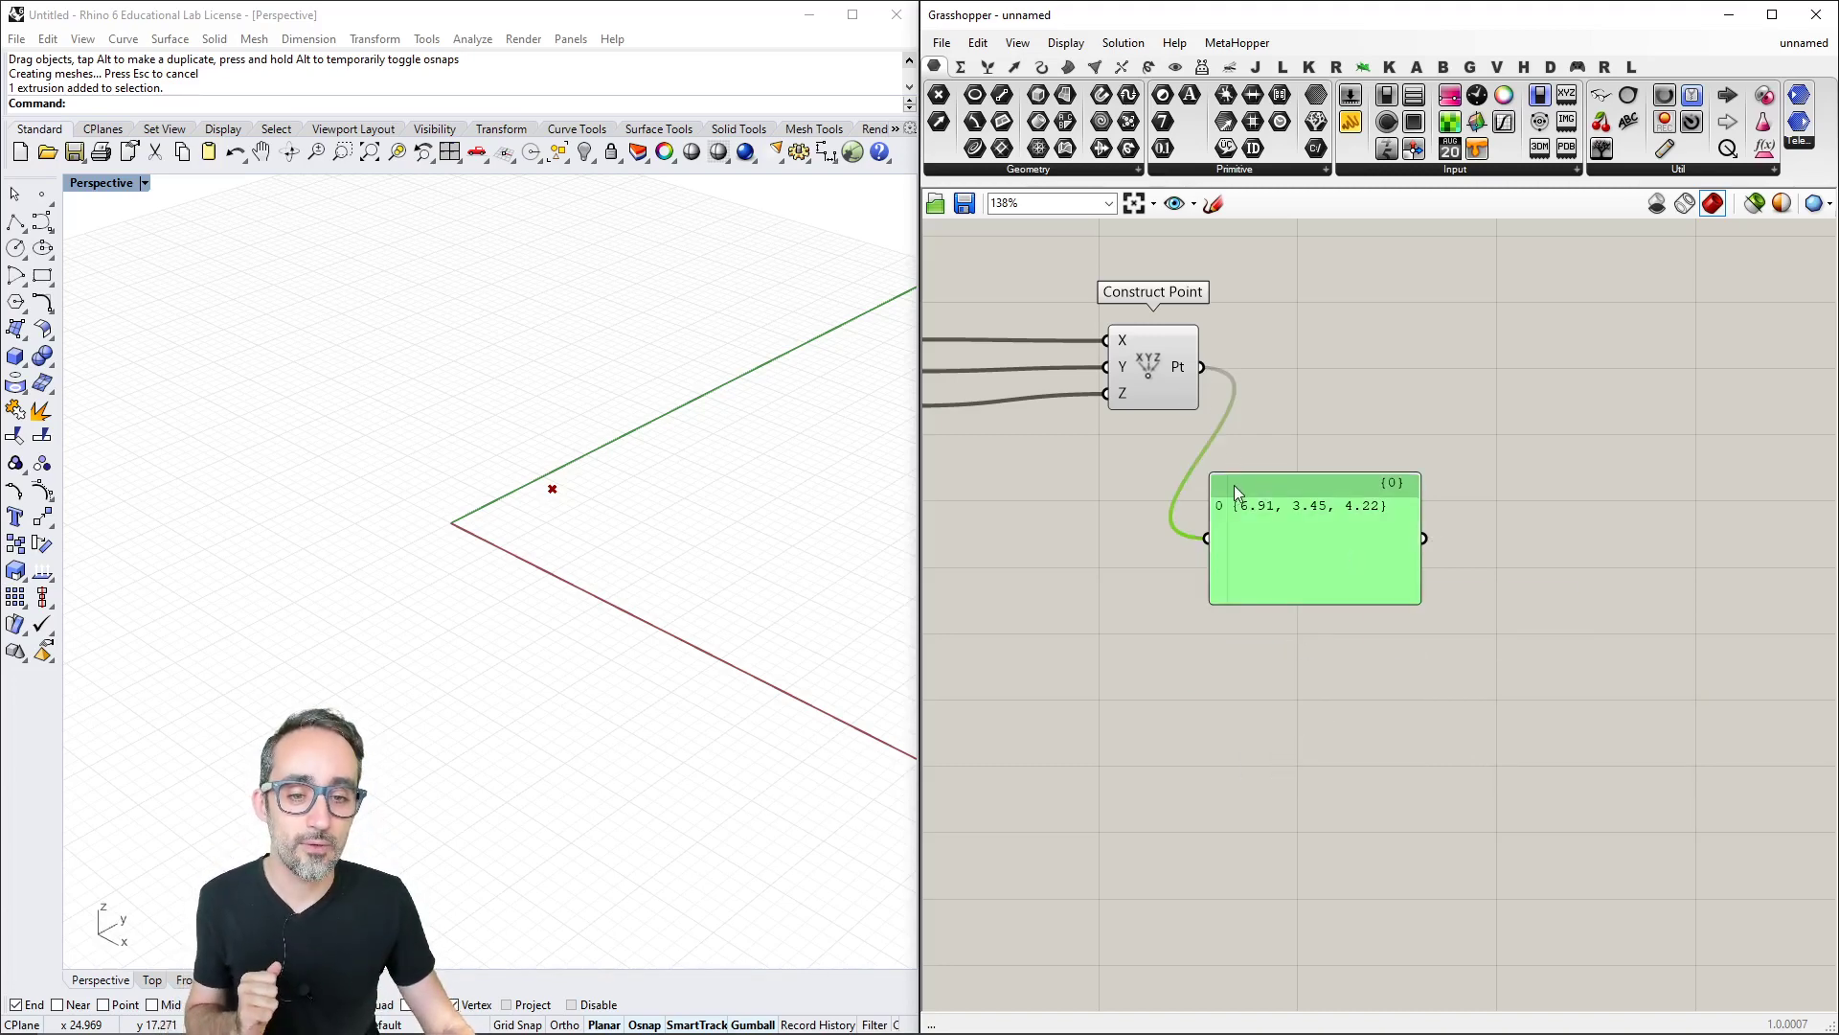
right_drag(1263, 469, 1420, 575)
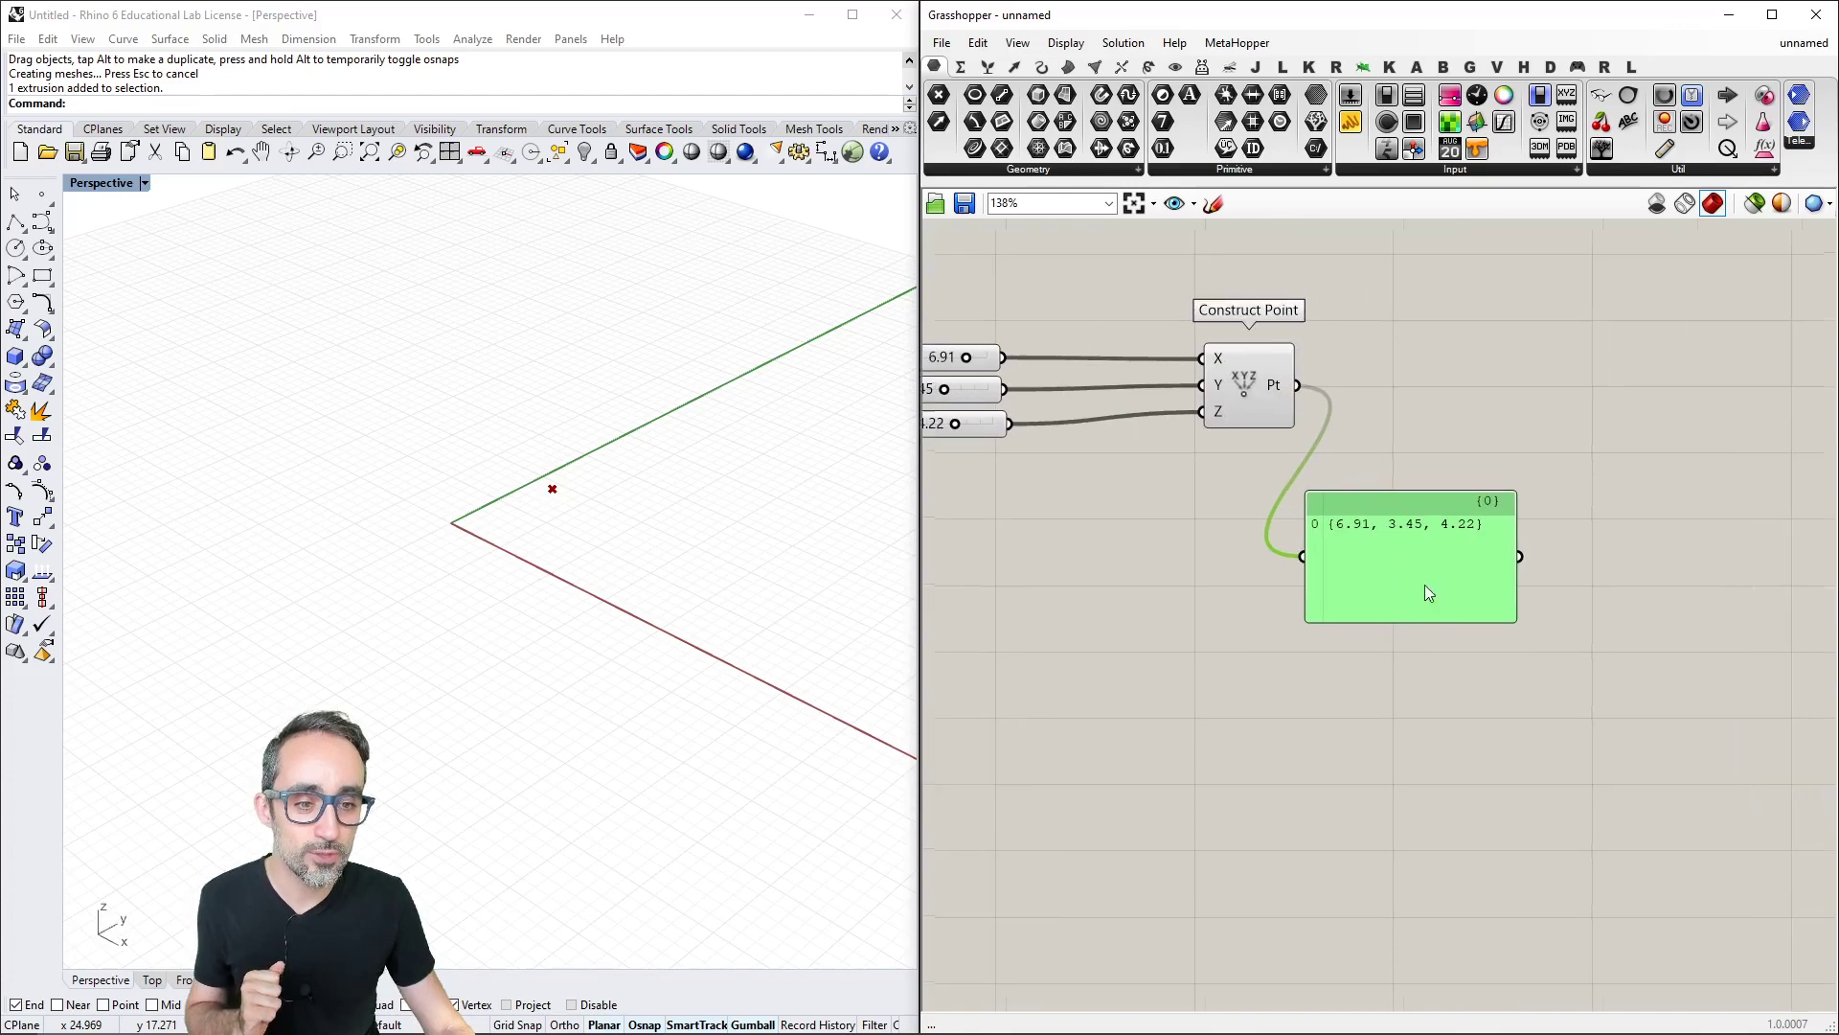
drag(1435, 578, 1571, 389)
click(1452, 551)
right_drag(1511, 537, 1452, 546)
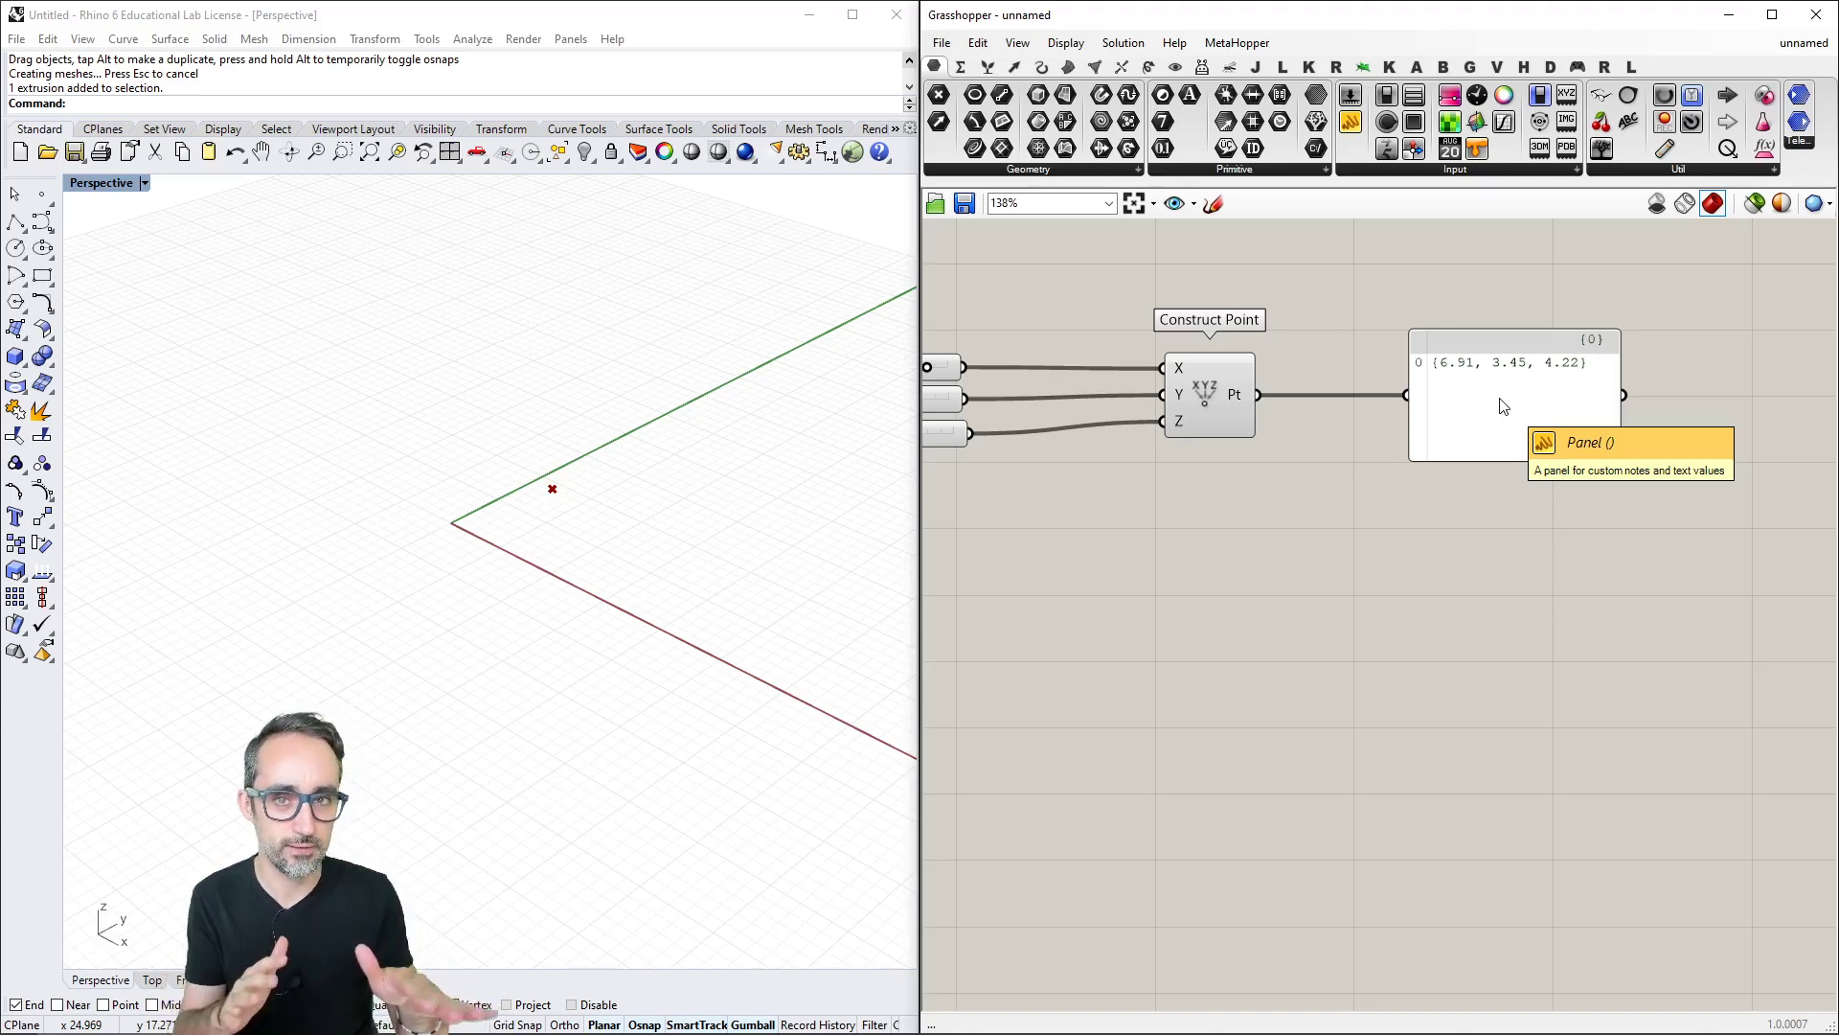
scroll(1499, 522, down, 2)
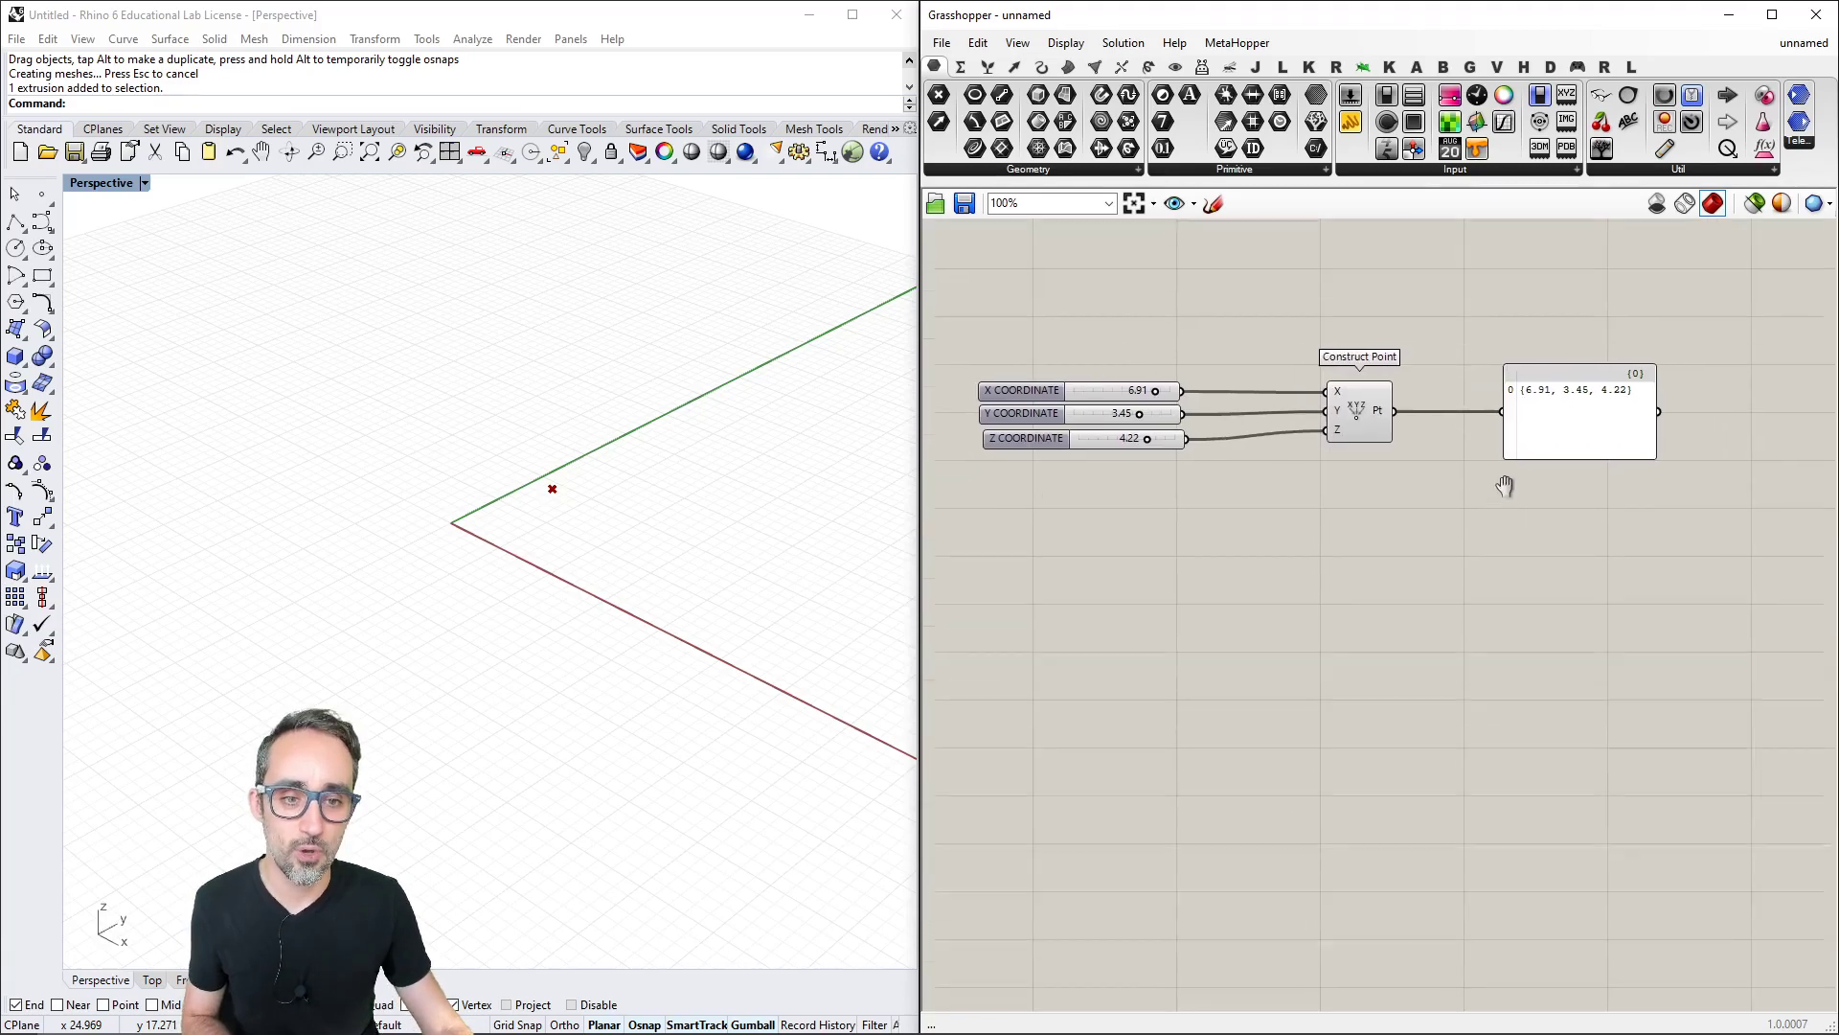
scroll(1492, 499, down, 1)
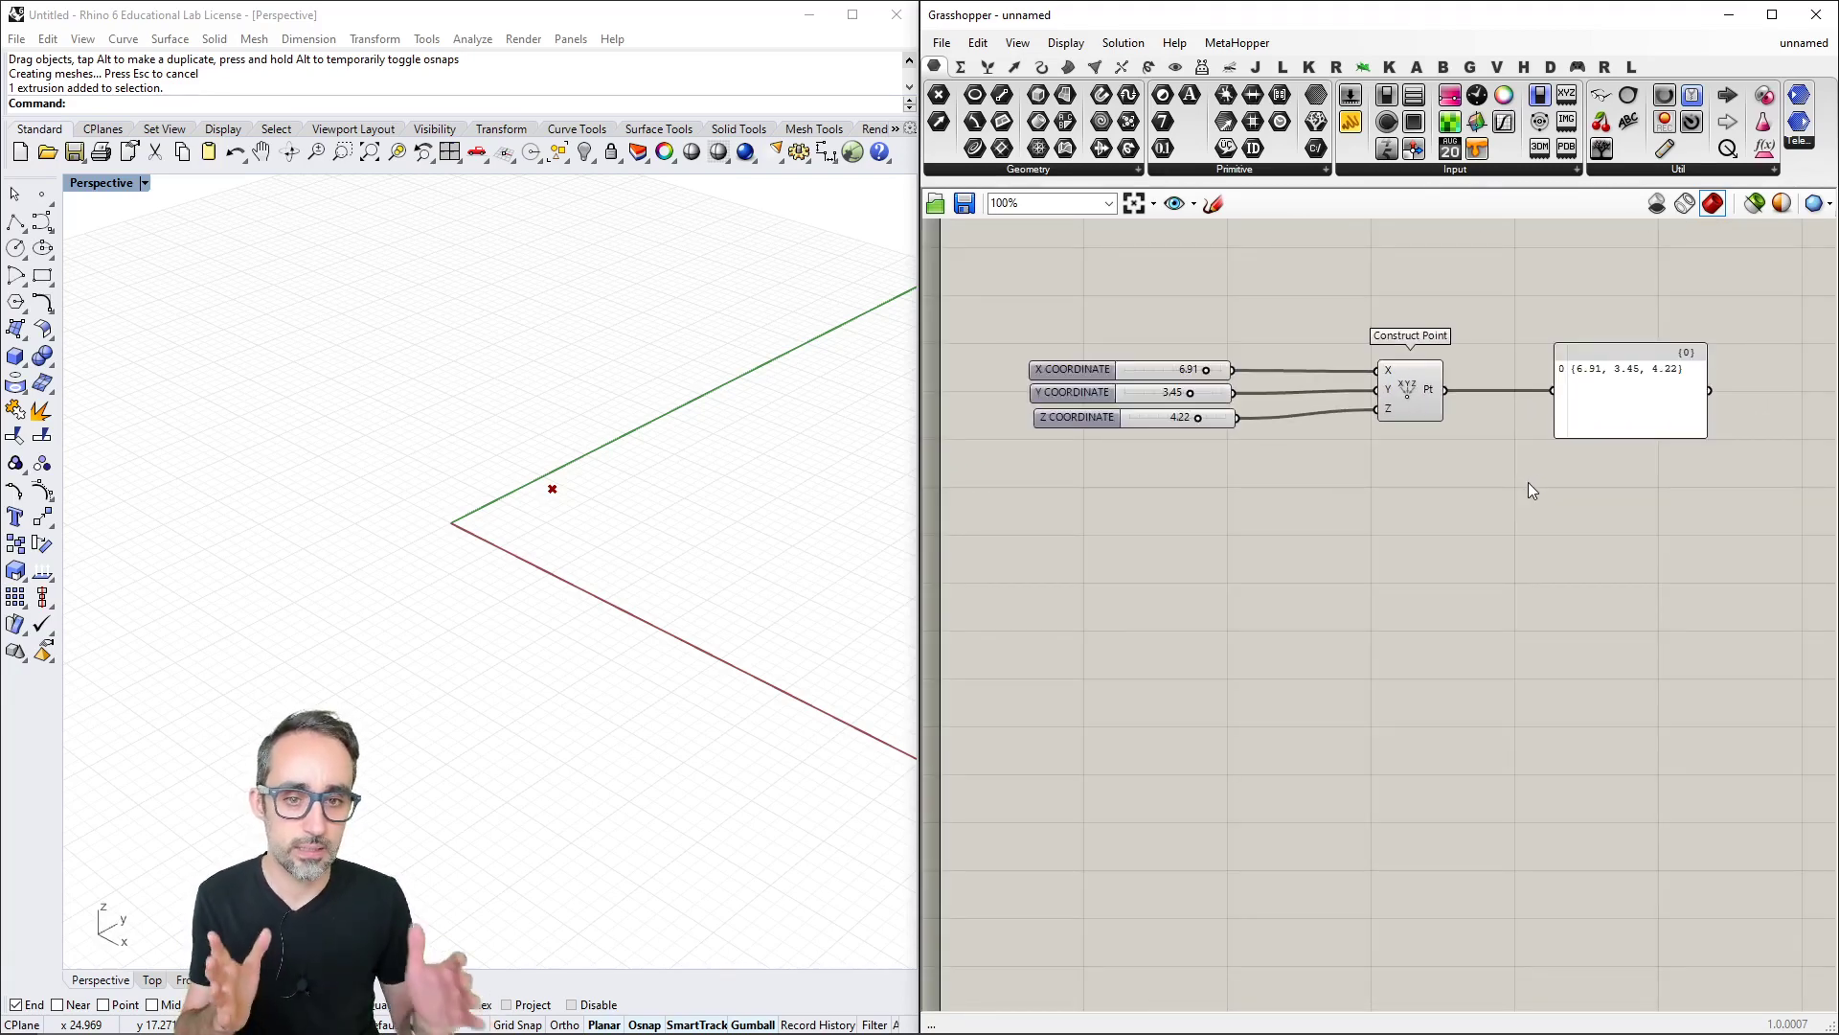
scroll(1527, 489, up, 1)
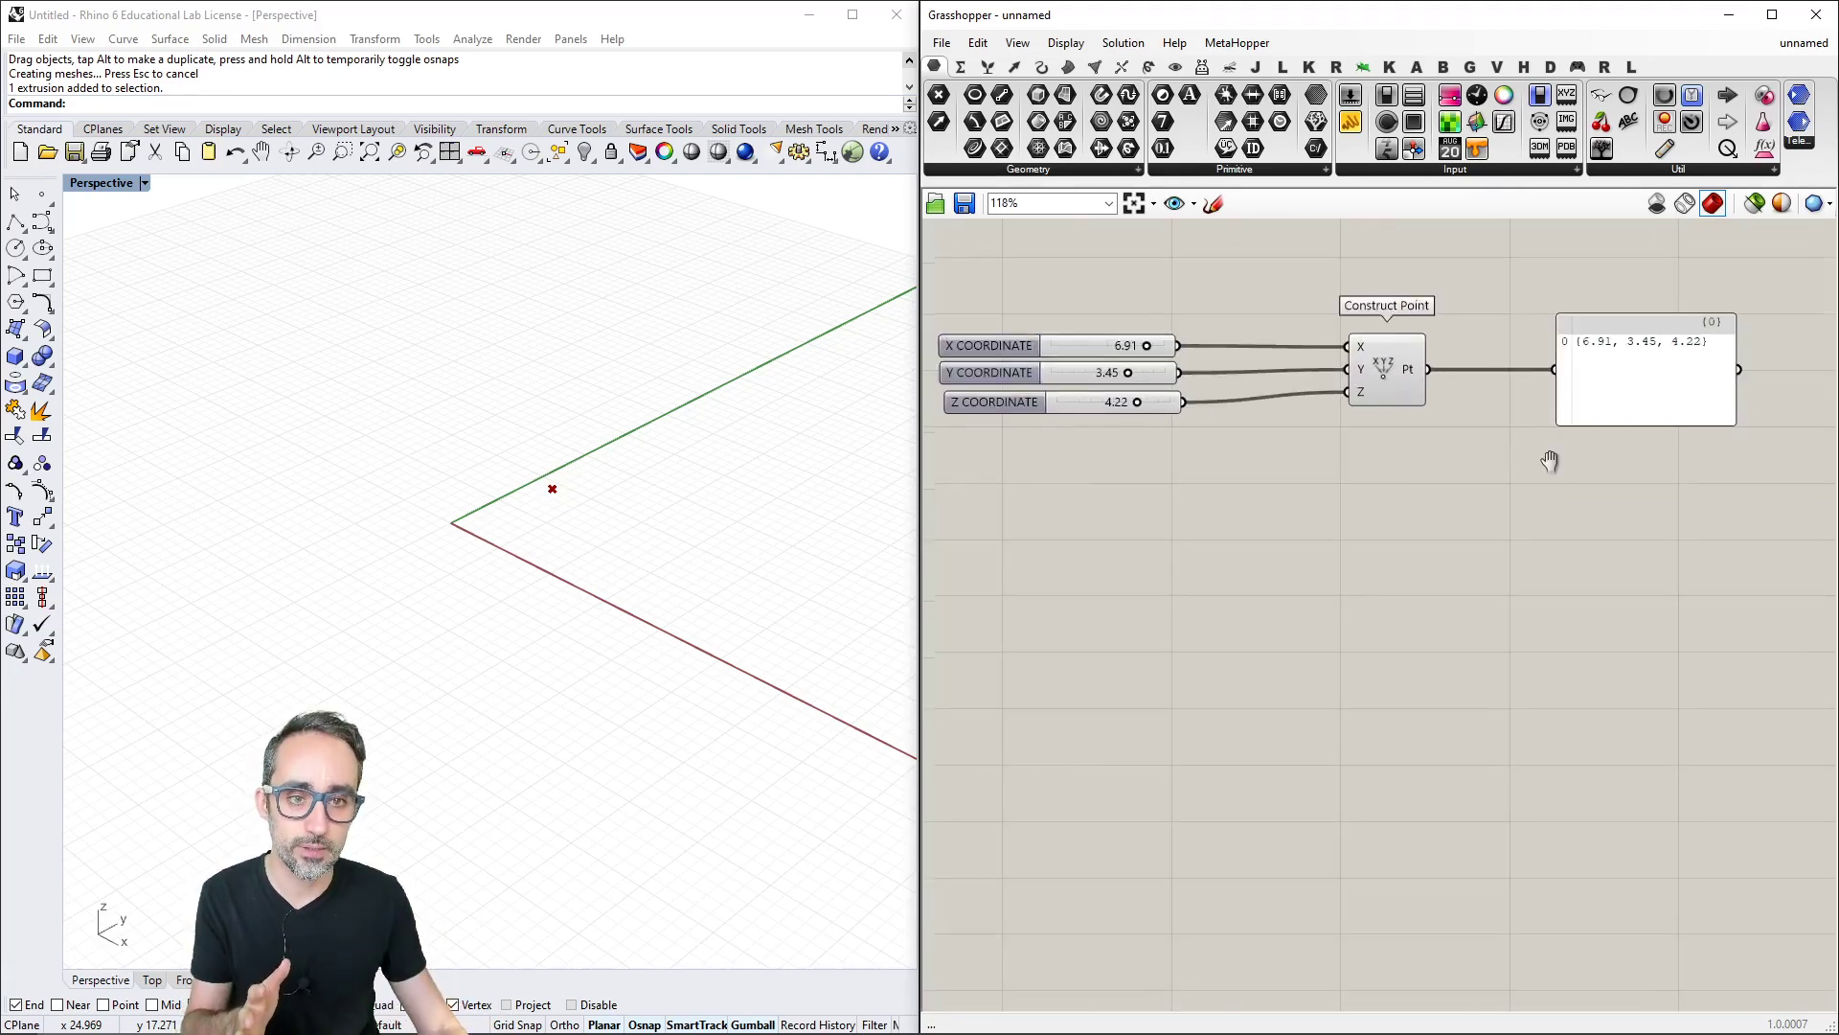
right_drag(1528, 511, 1534, 542)
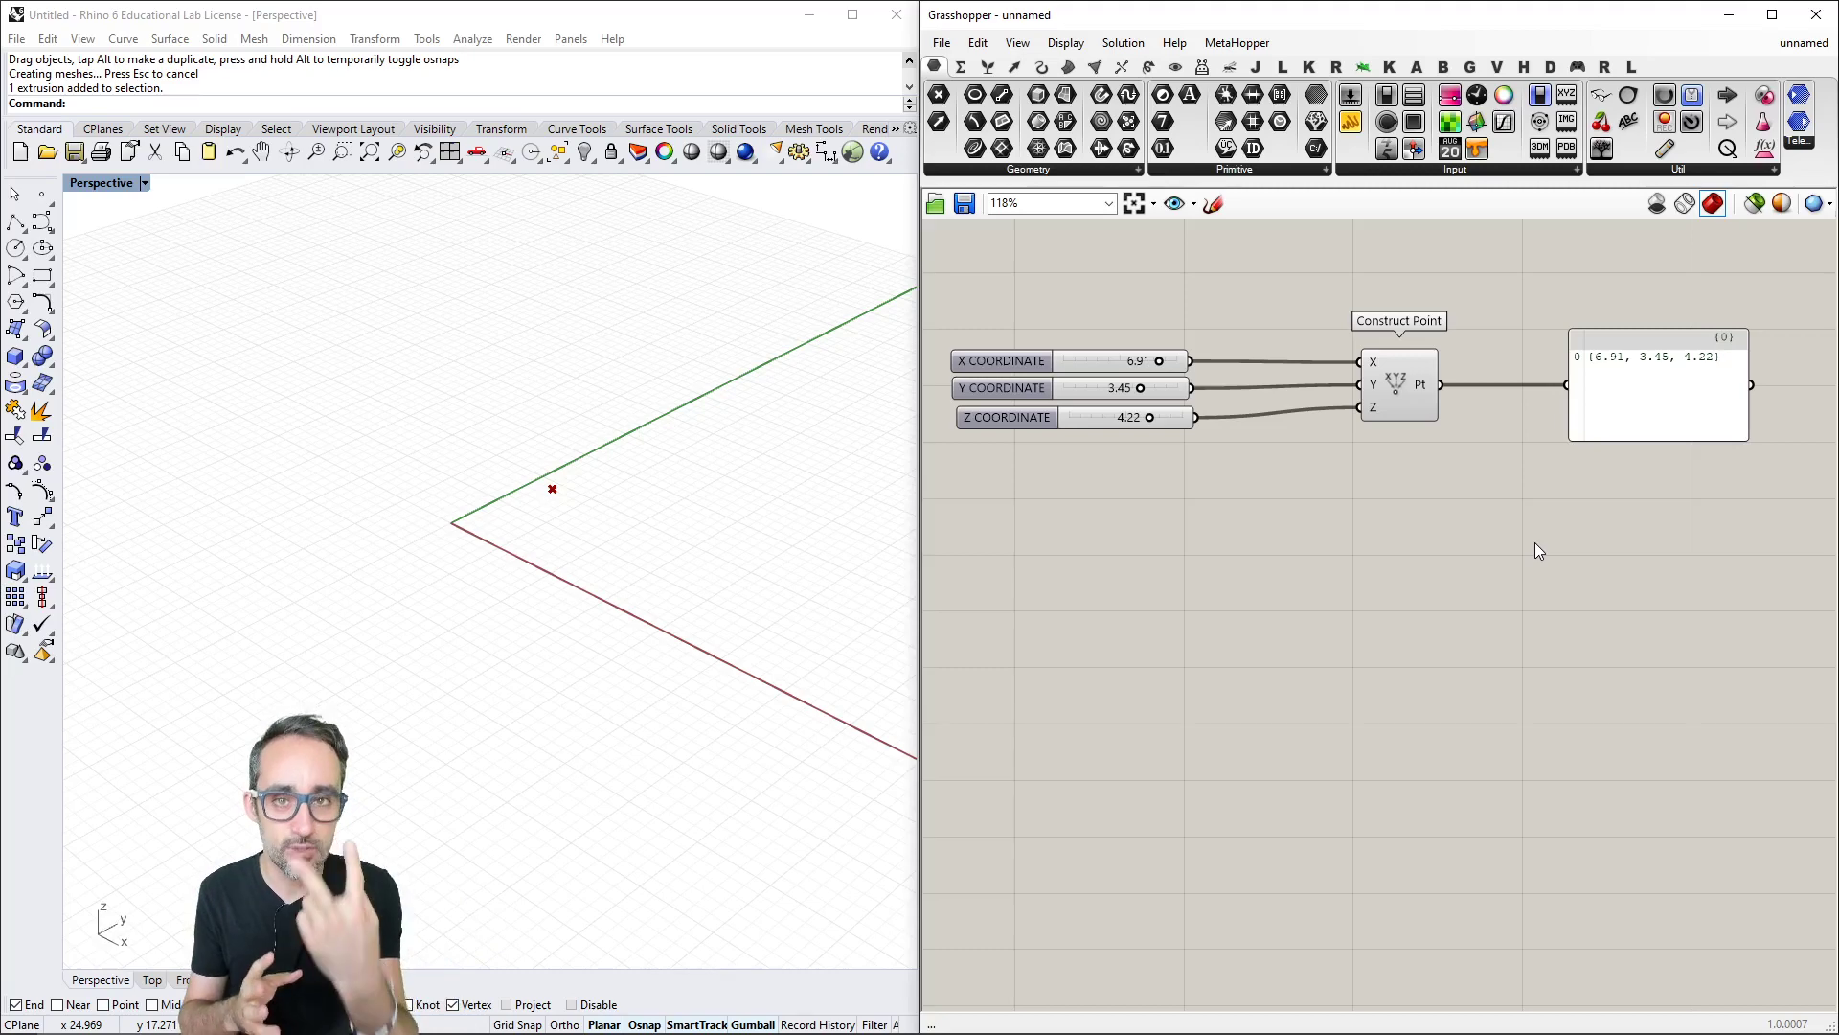
drag(1441, 384, 1518, 433)
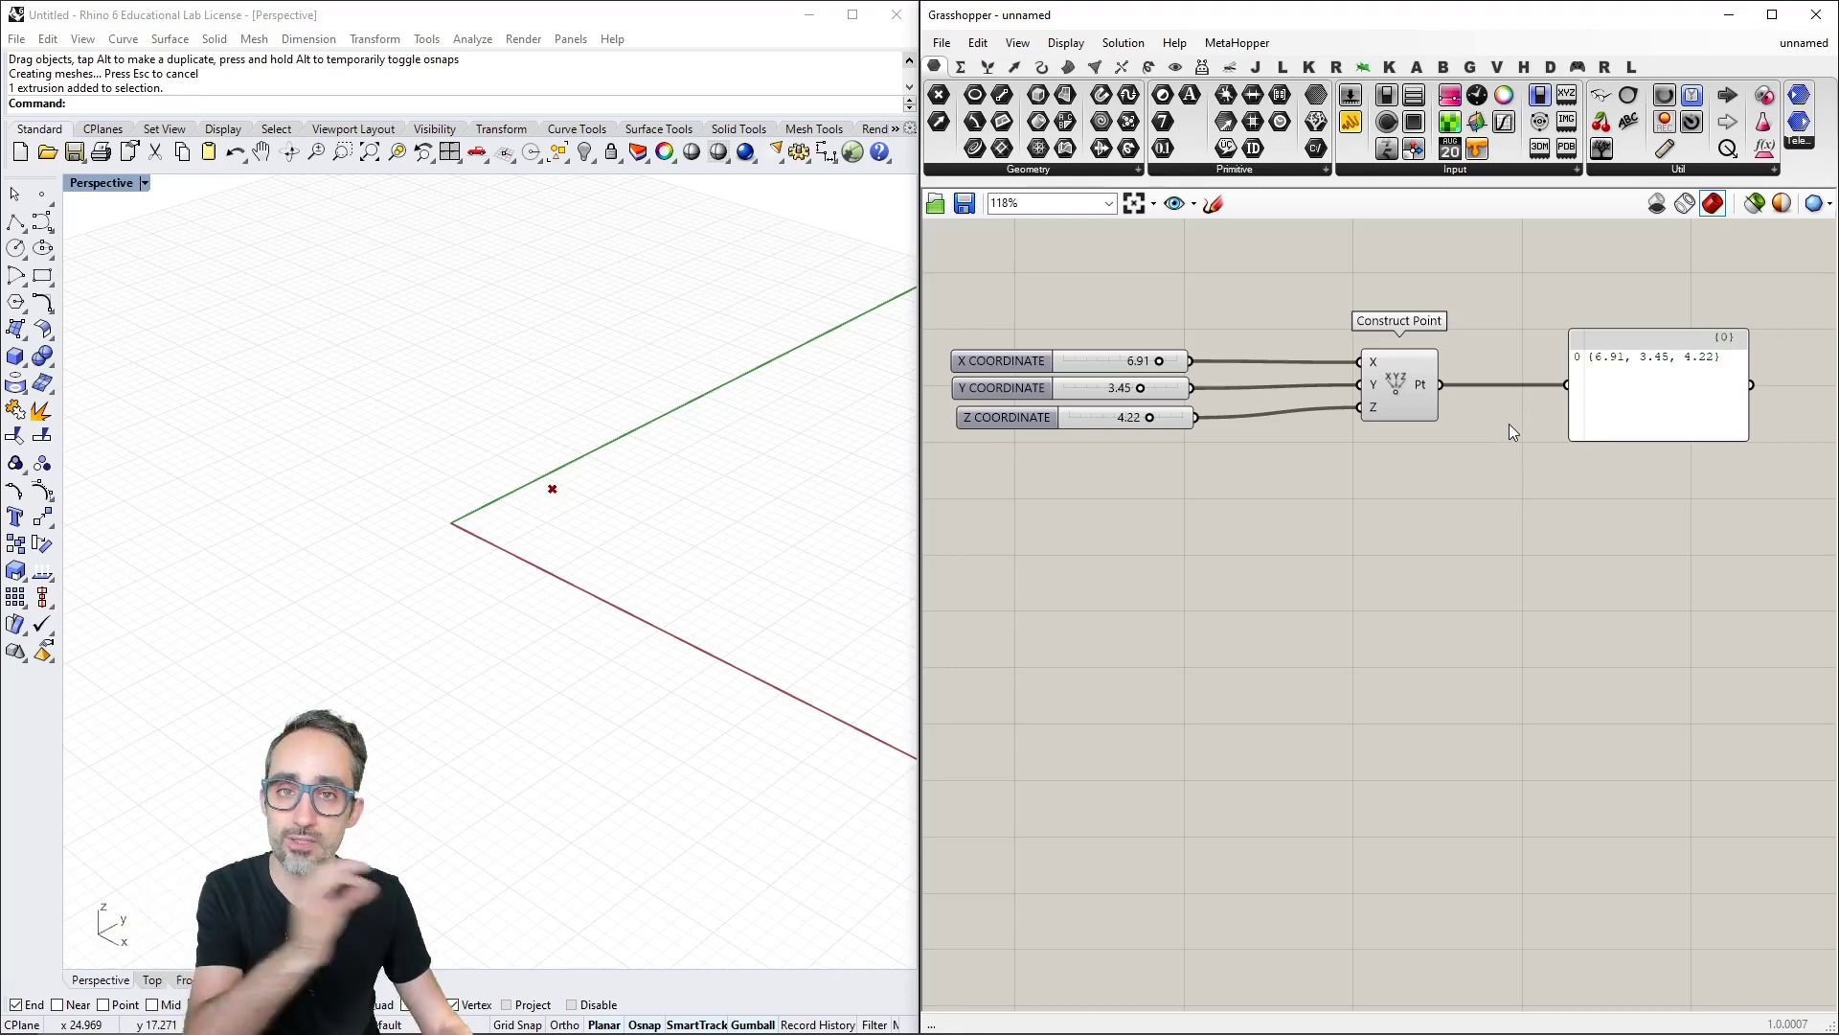
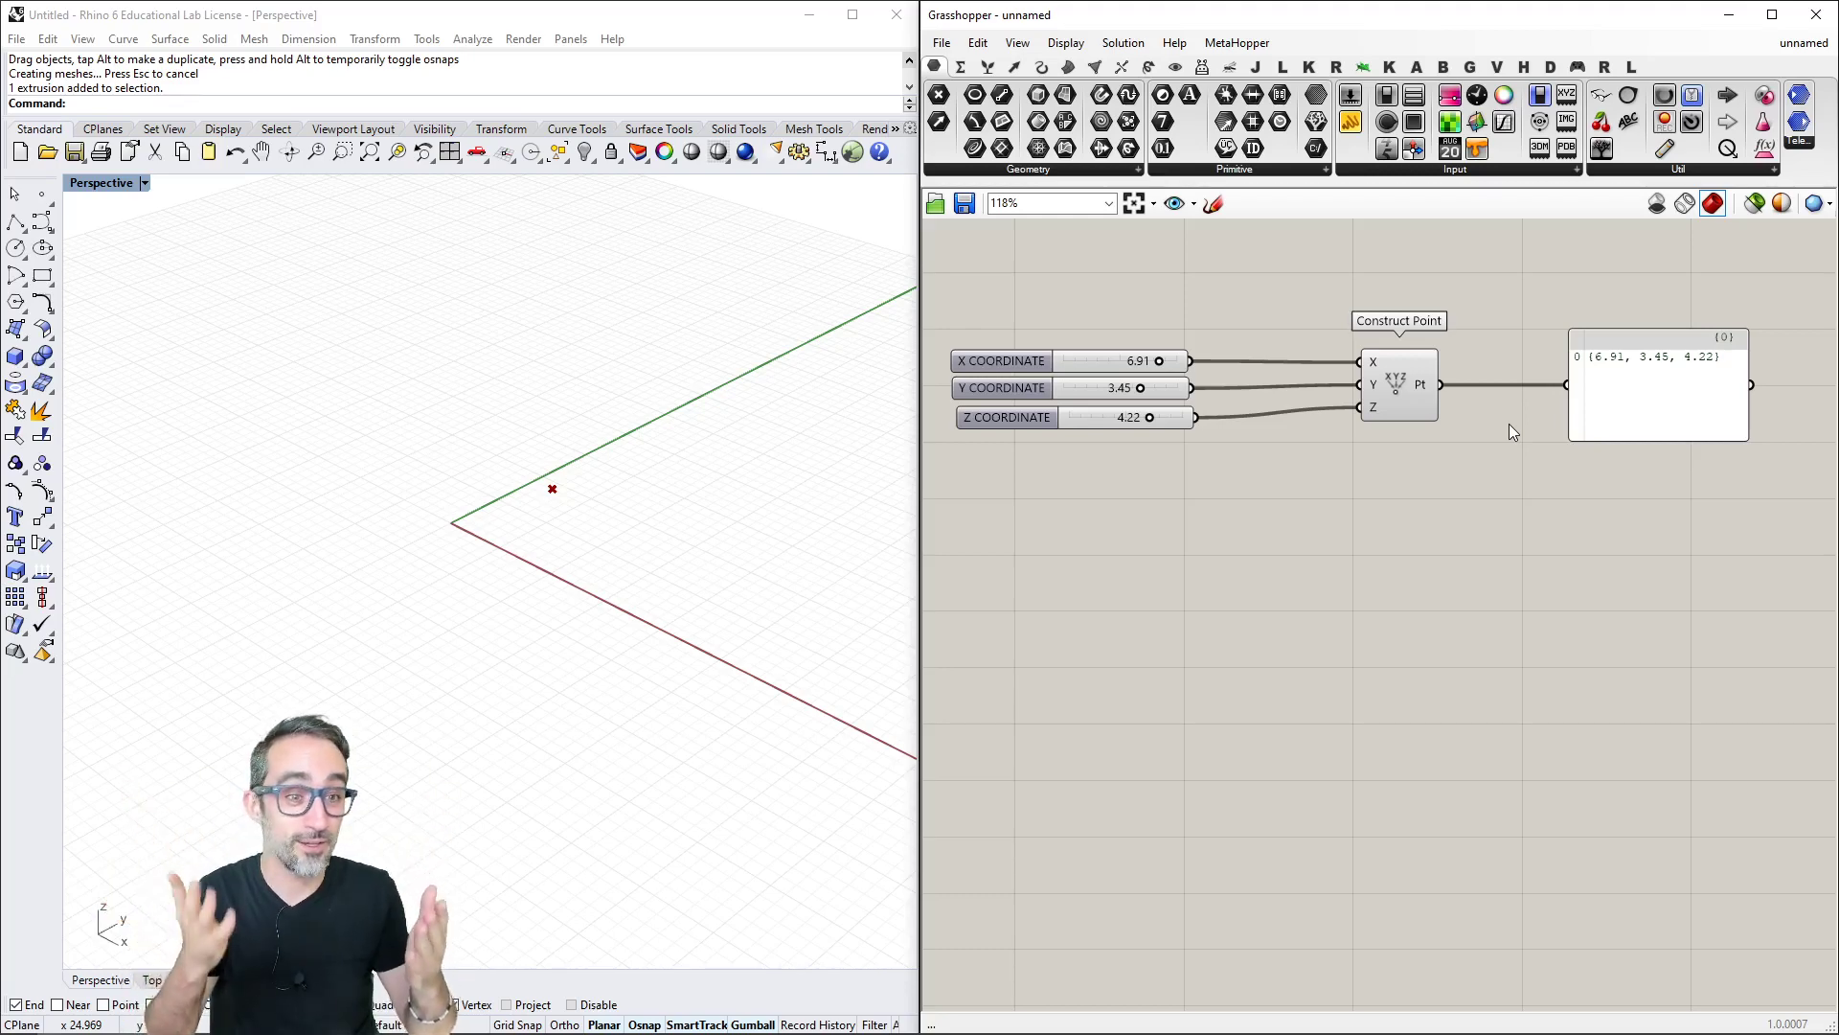
Change the Panel's colour to a vivid blue with hue 254°, saturation 96, value 95 and alpha 255.
scroll(1510, 425, up, 2)
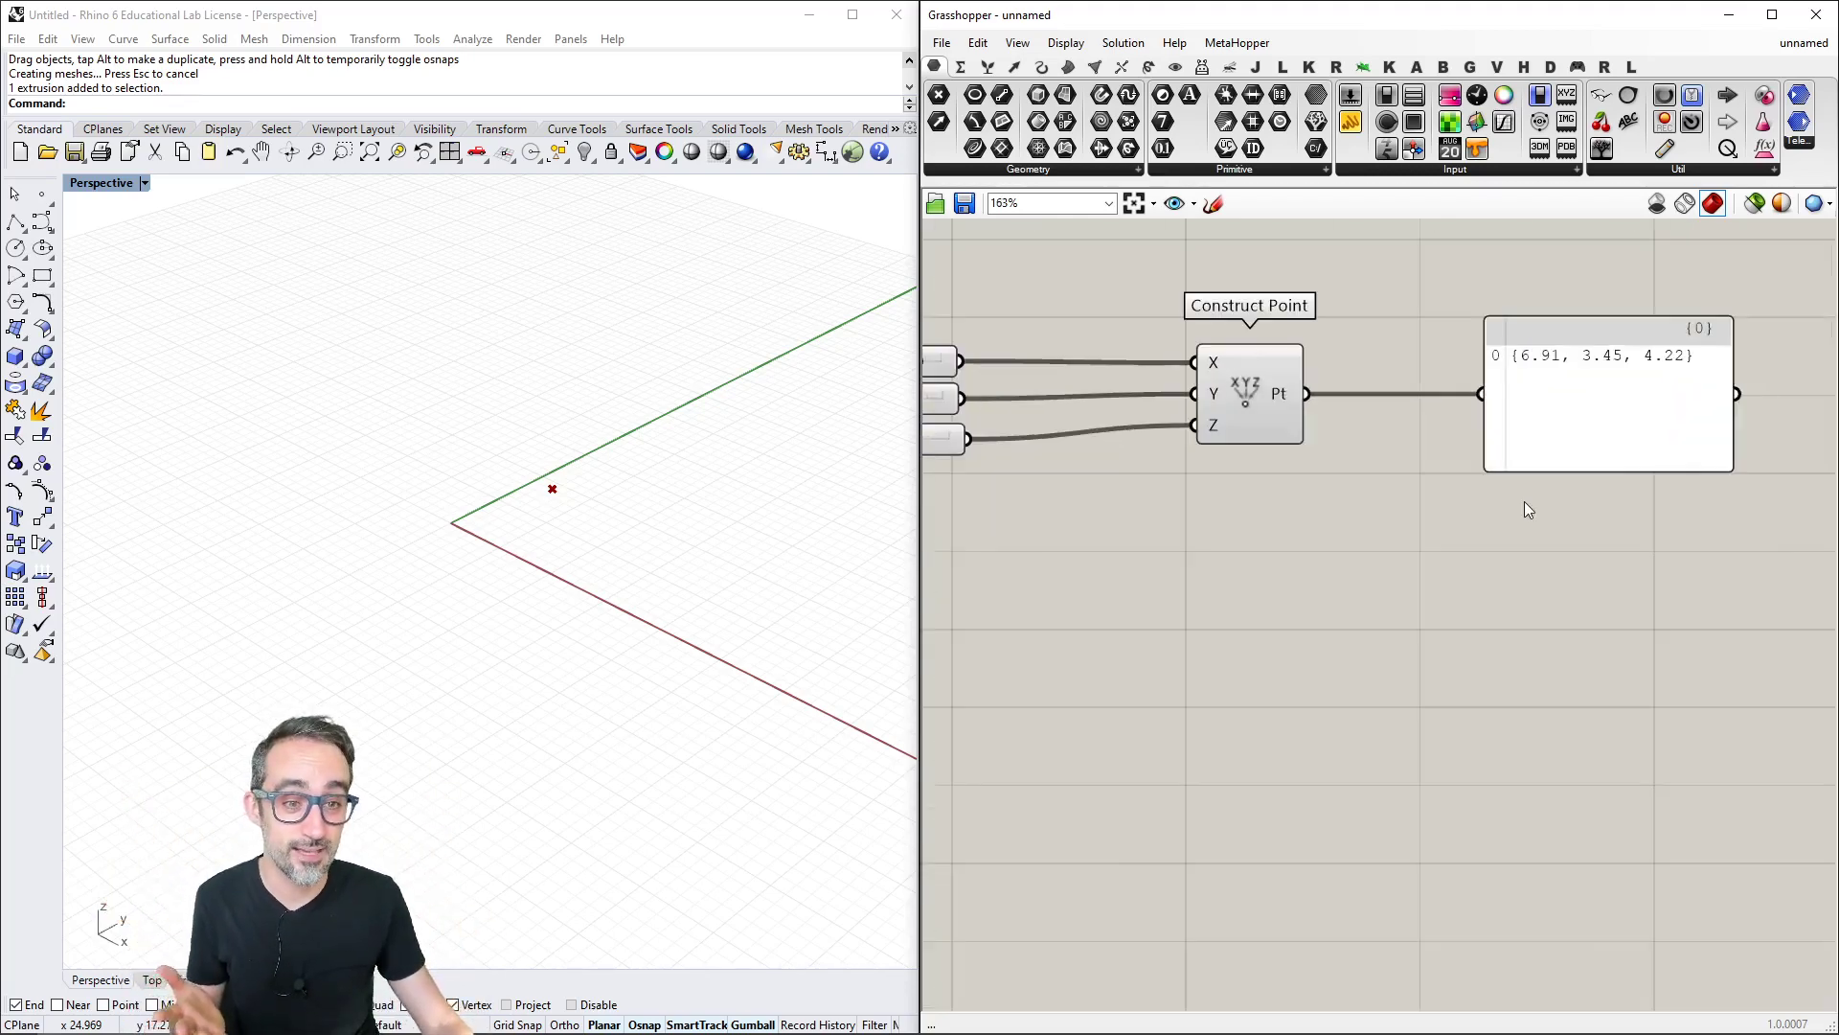
right_click(1467, 391)
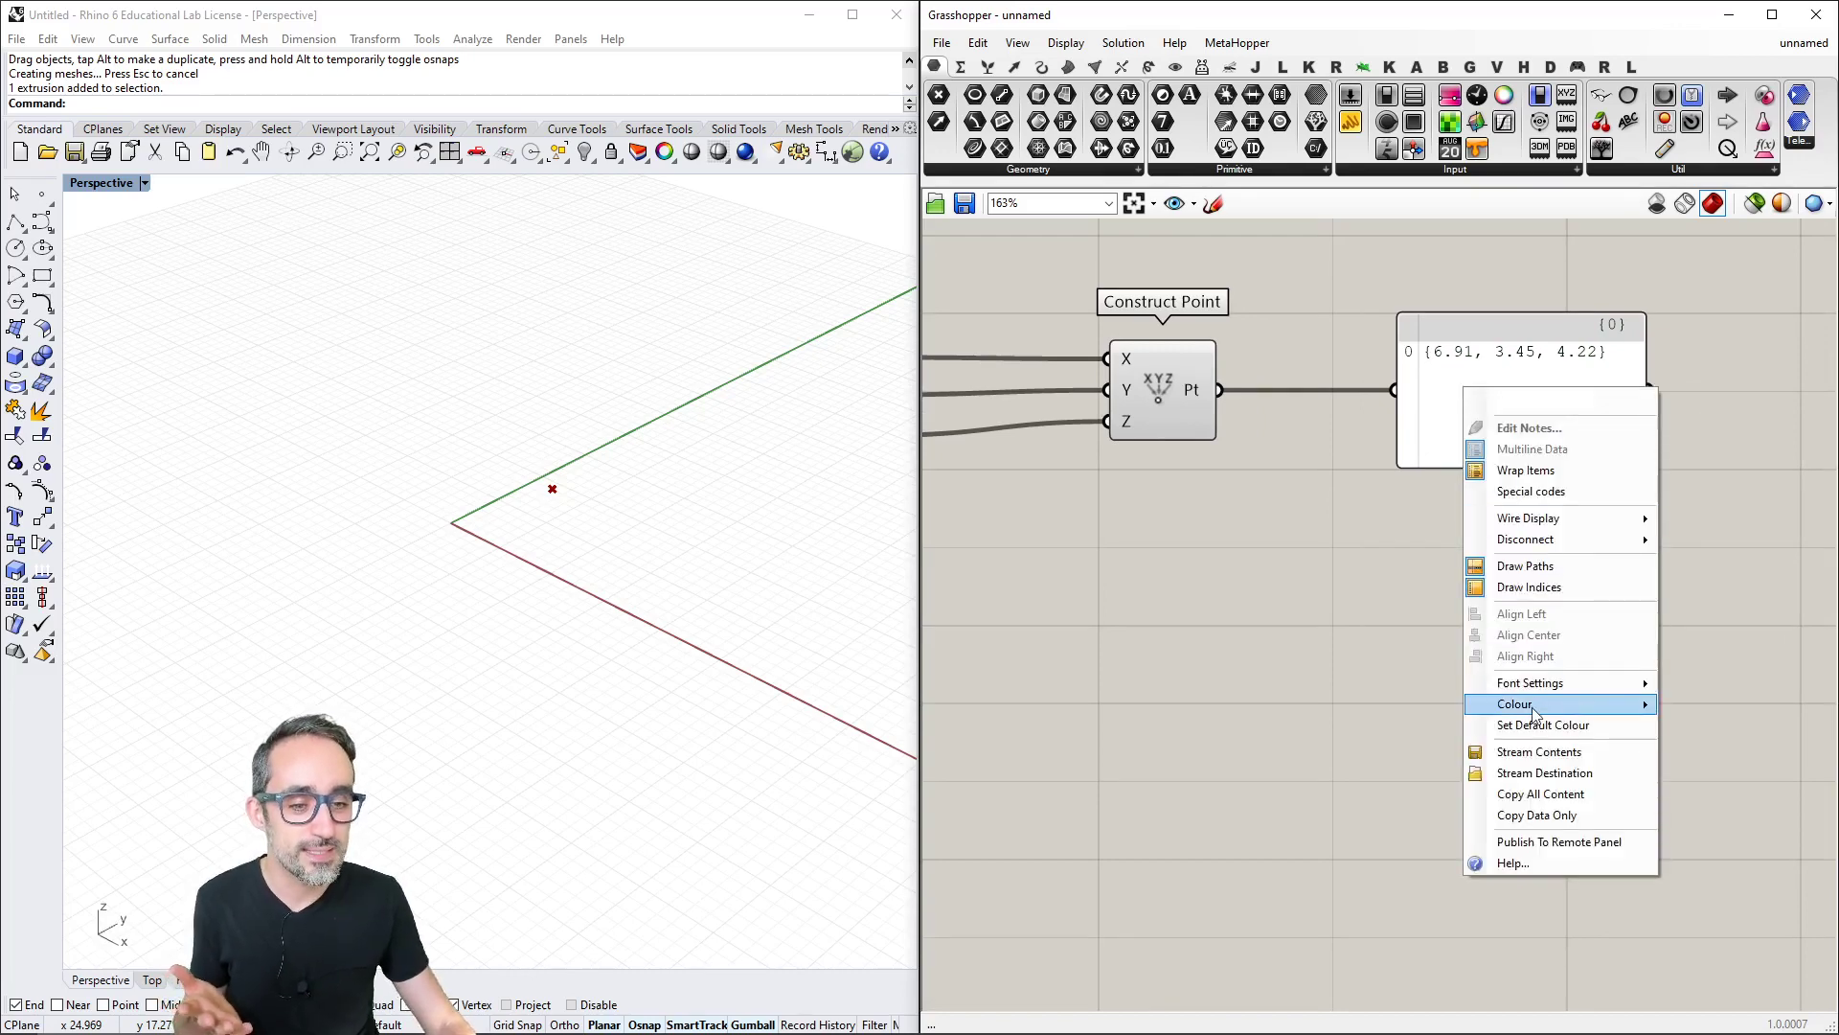
mouse_move(1542, 706)
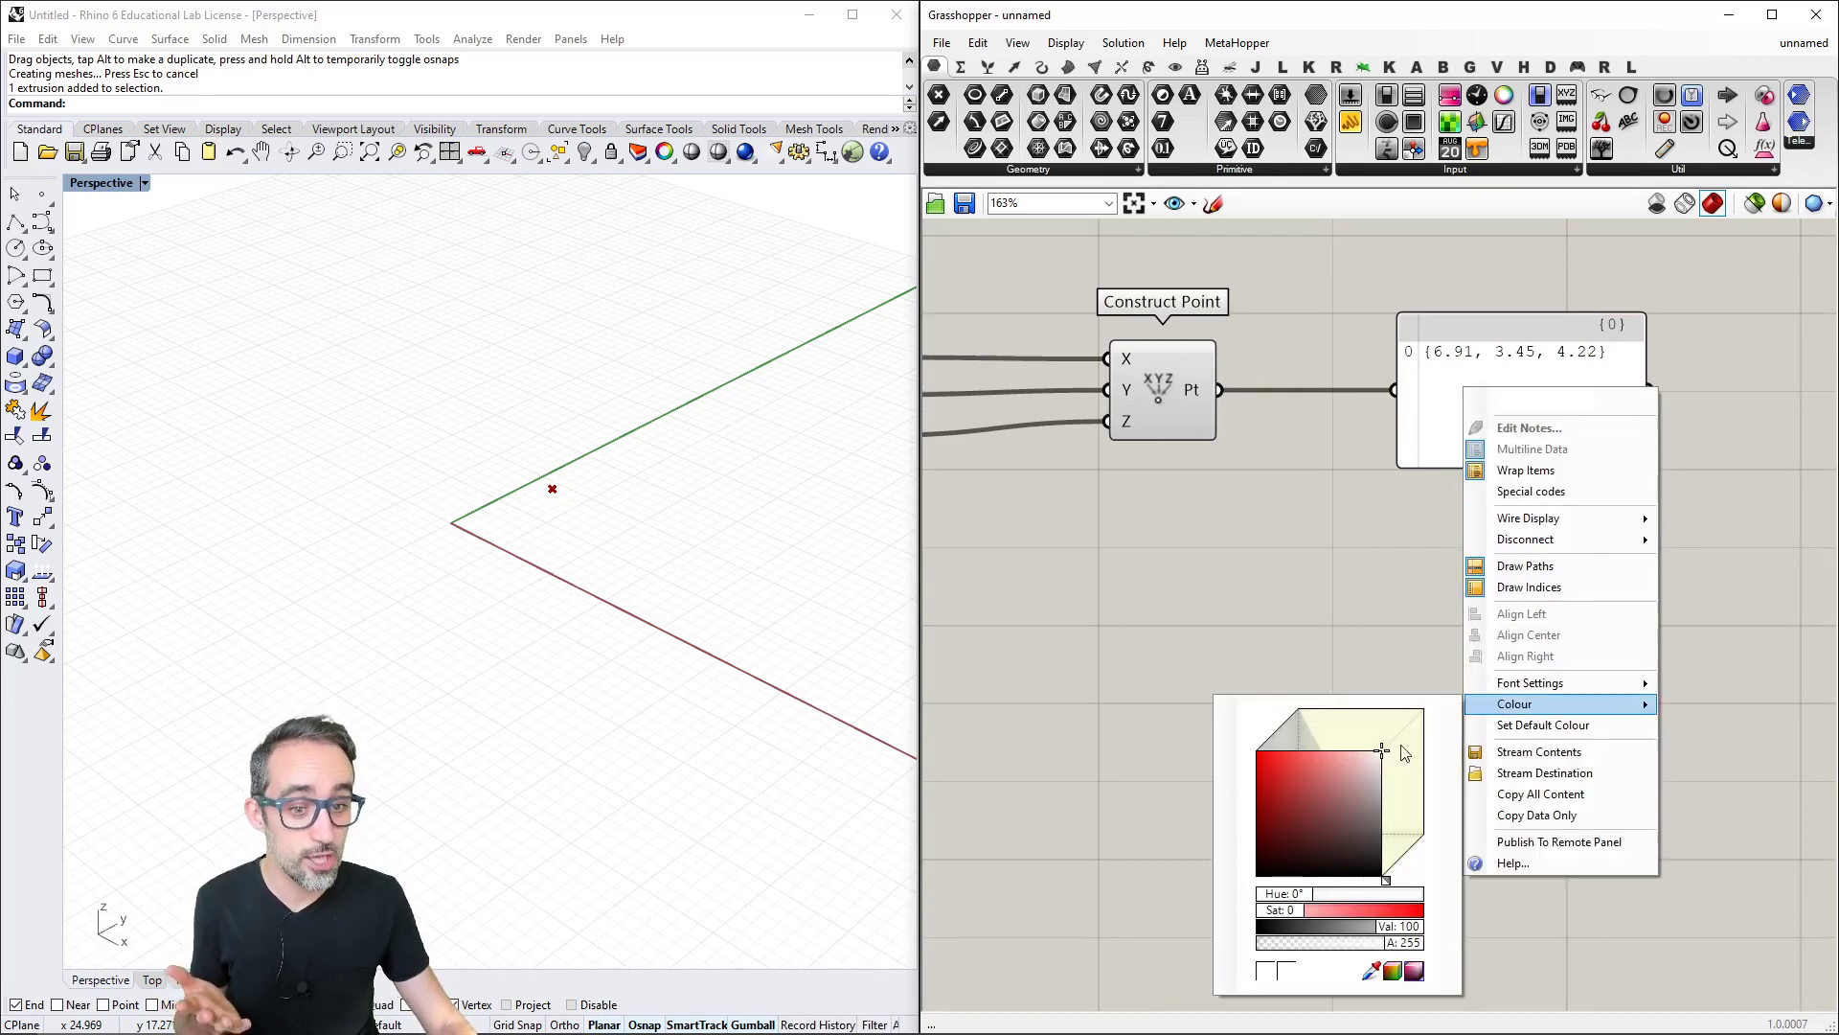
drag(1375, 767, 1305, 791)
mouse_move(1388, 879)
mouse_down()
mouse_move(1425, 870)
mouse_move(1432, 838)
mouse_move(1405, 868)
mouse_move(1389, 844)
mouse_up()
click(1302, 726)
drag(1302, 726, 1291, 722)
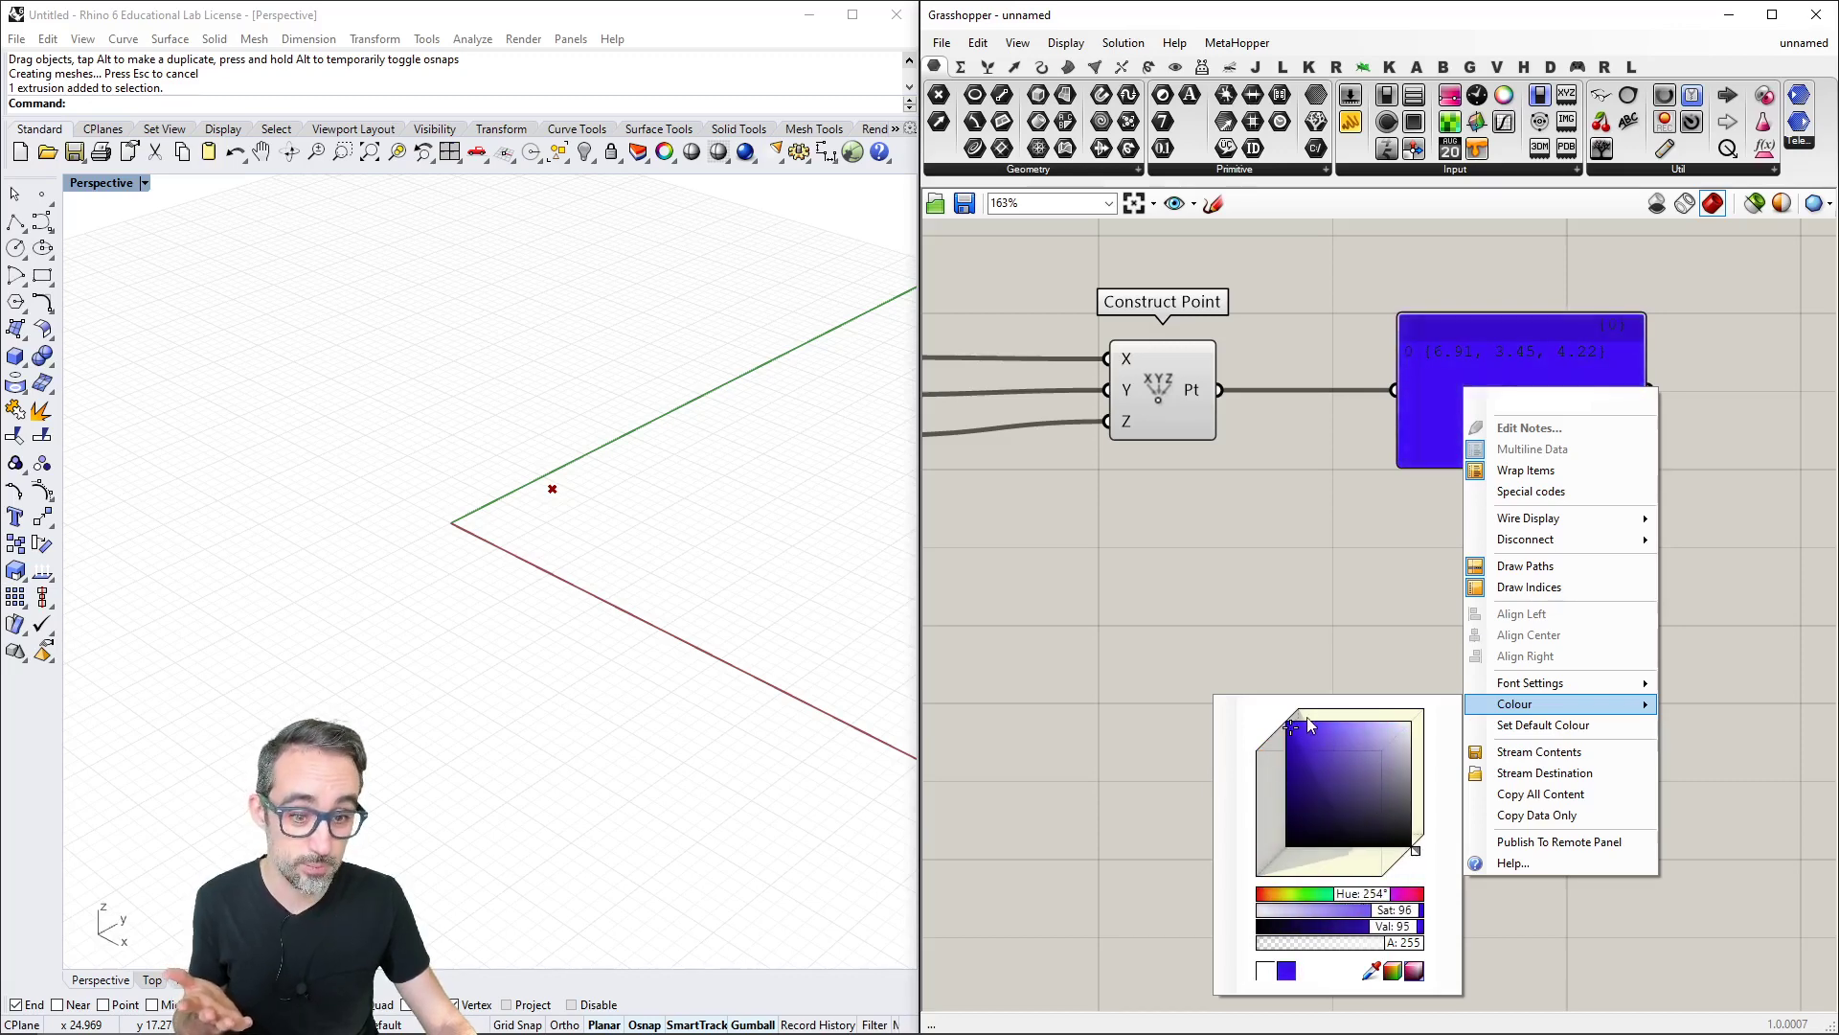
click(1386, 943)
drag(1389, 946, 1427, 946)
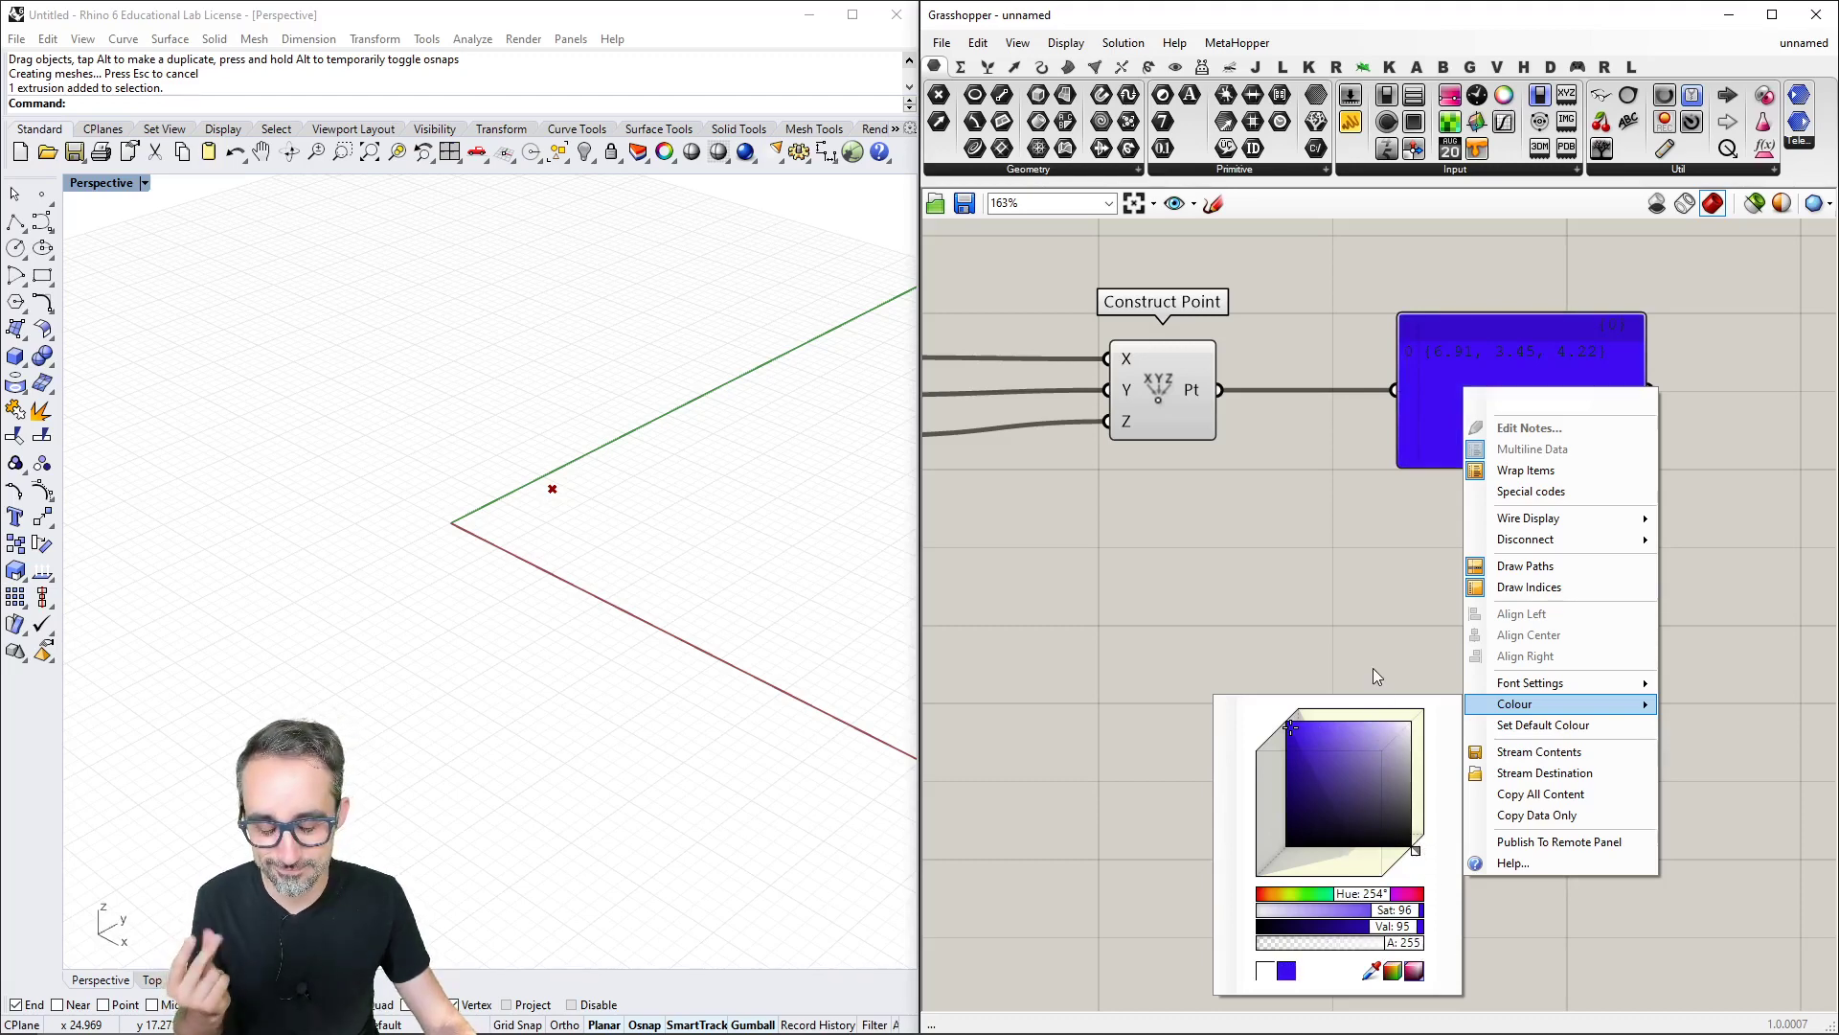
click(1389, 568)
scroll(1434, 518, up, 2)
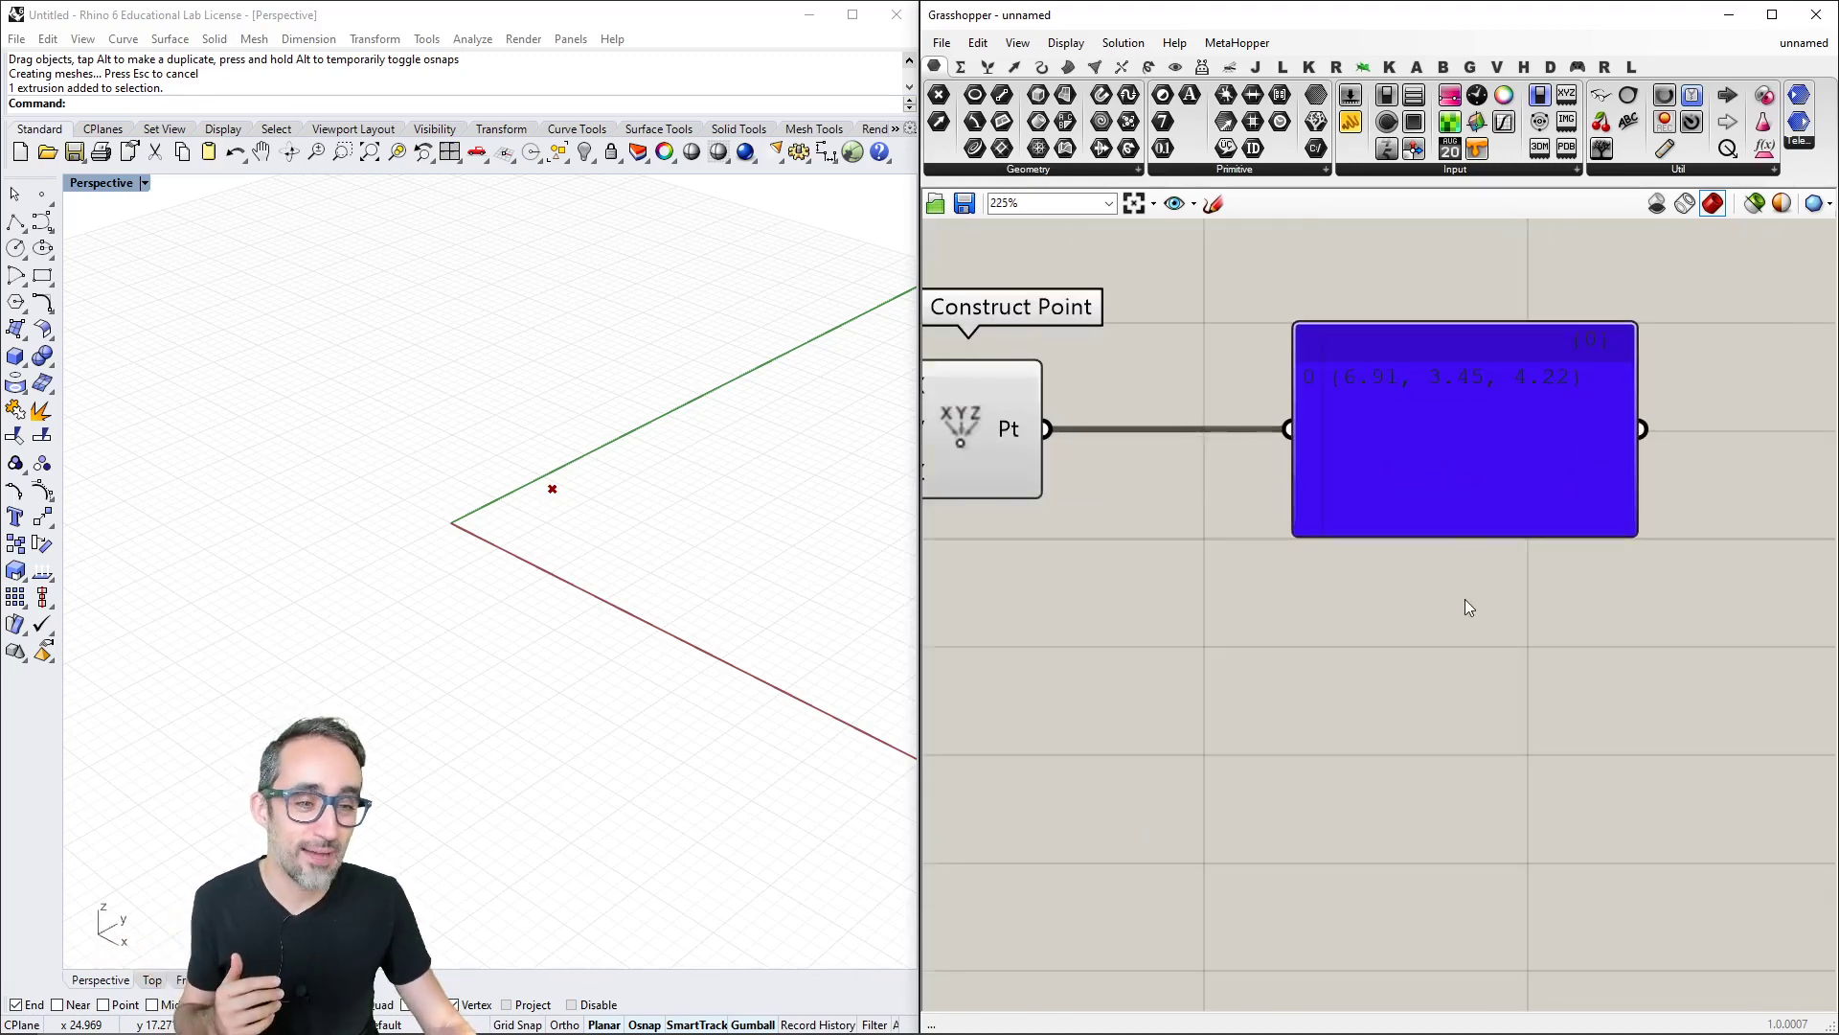
scroll(1447, 639, down, 2)
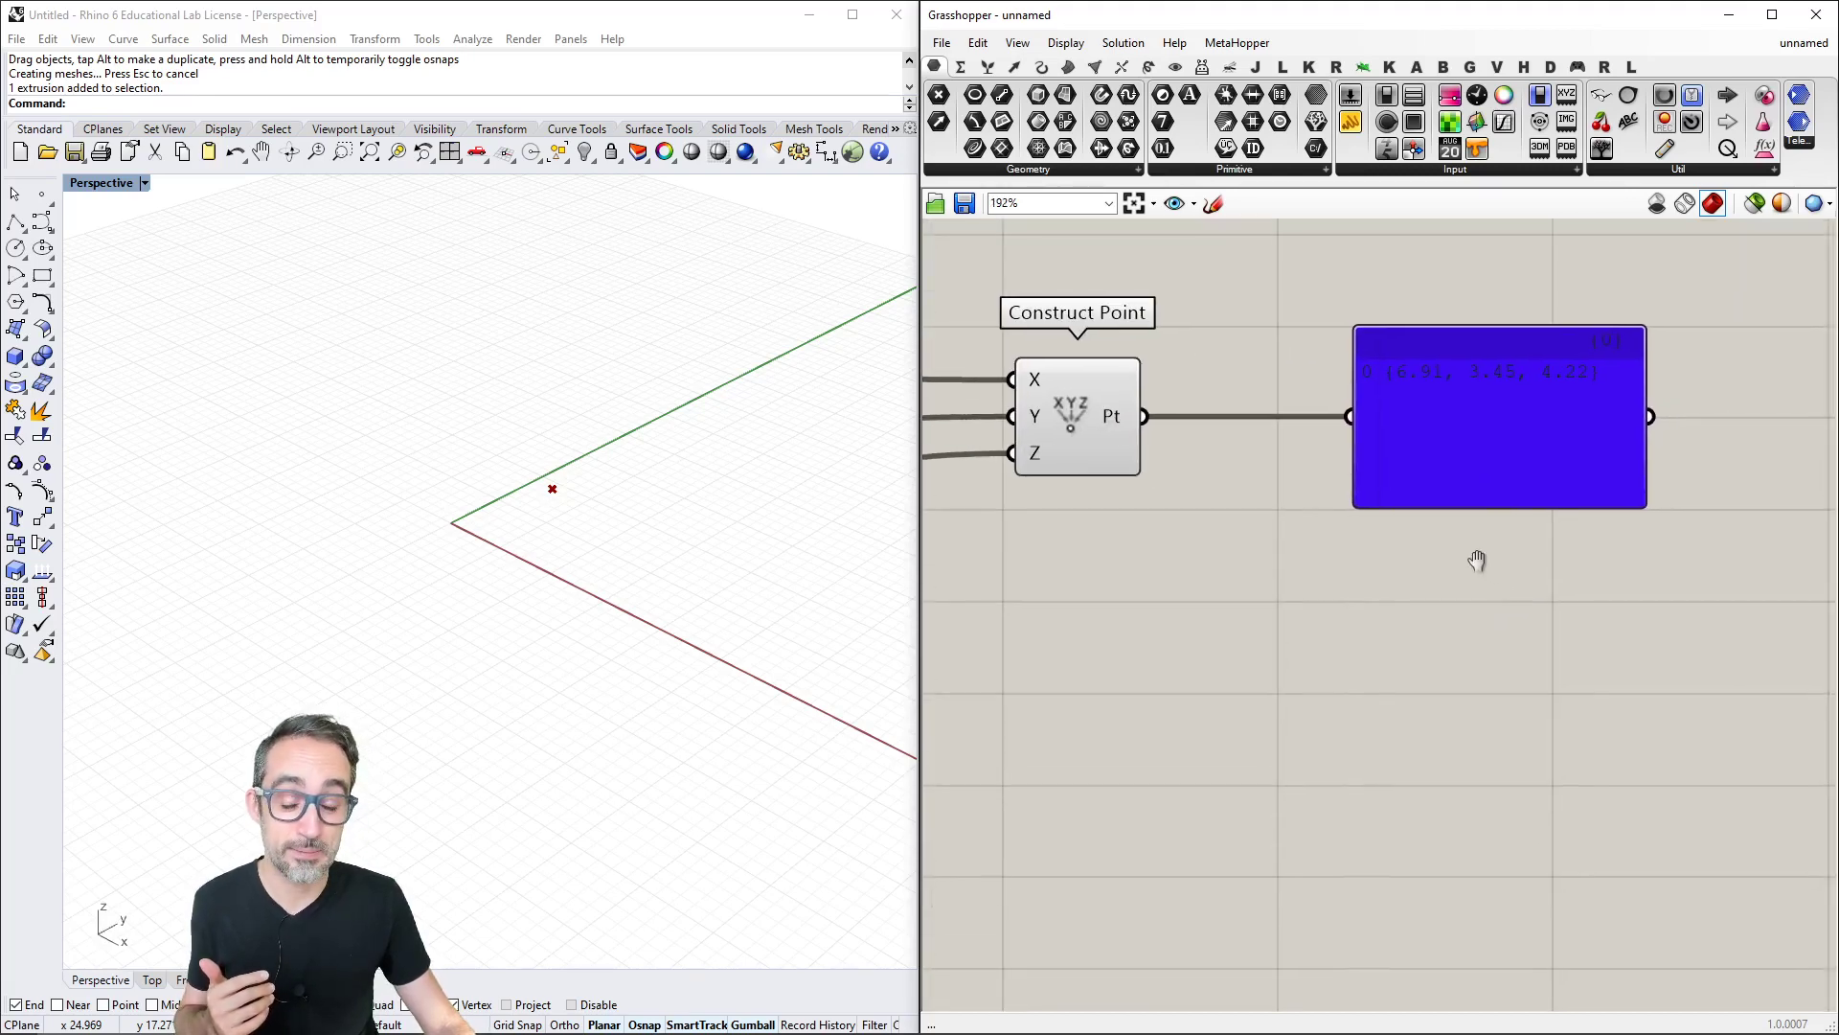
scroll(1514, 561, down, 1)
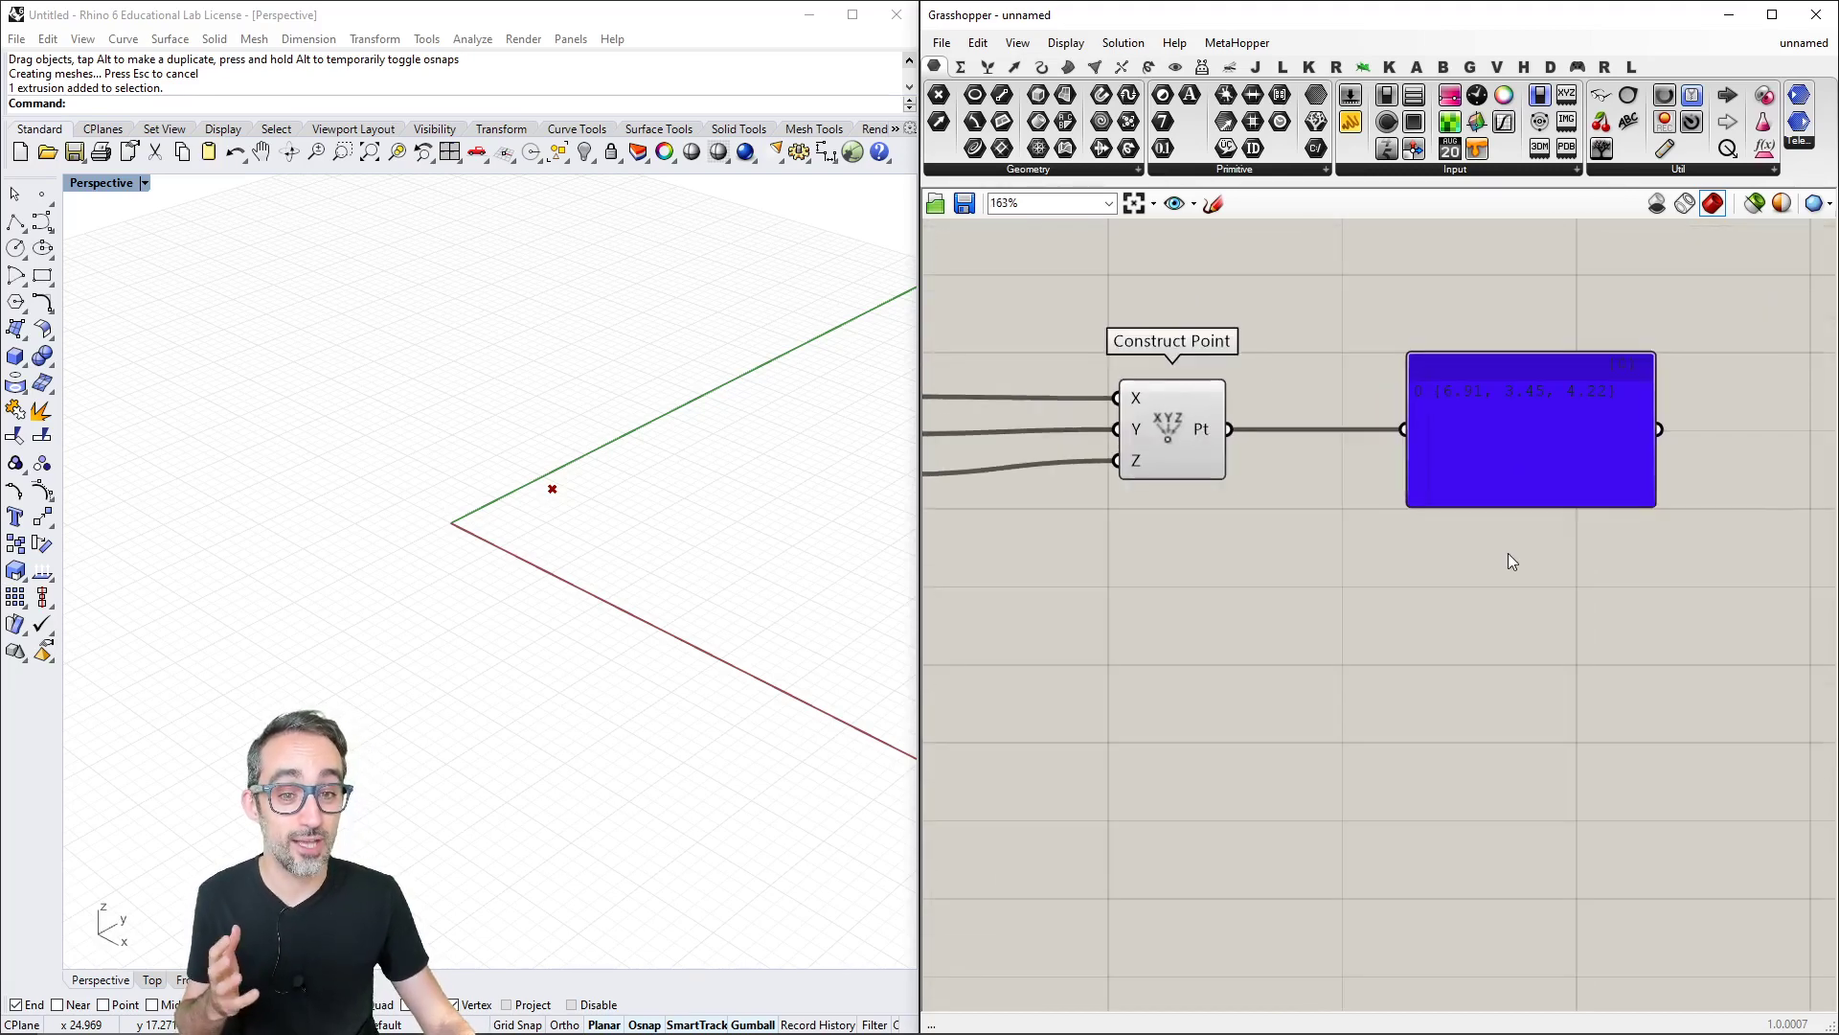
Recolour the Panel white with saturation 0 and value 100, and set its alpha to 200.
right_click(1493, 437)
mouse_move(1585, 759)
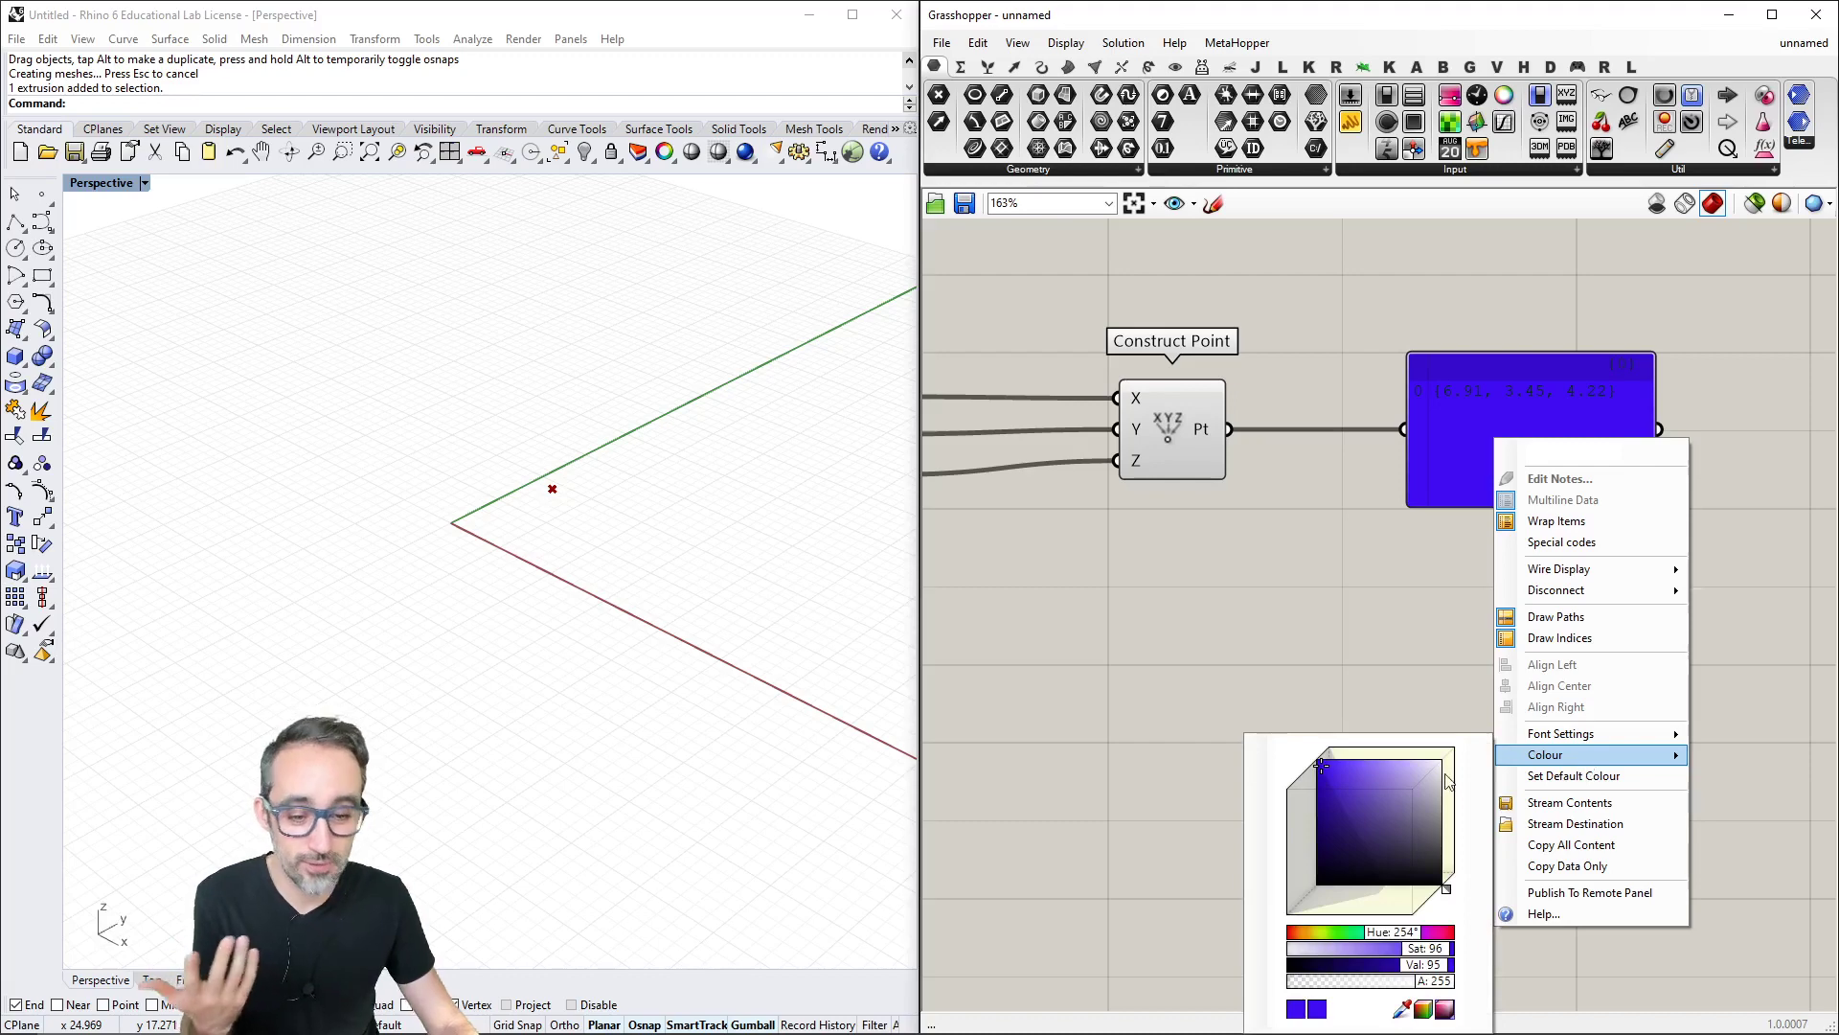
drag(1447, 889, 1326, 858)
click(1351, 787)
drag(1359, 788, 1461, 784)
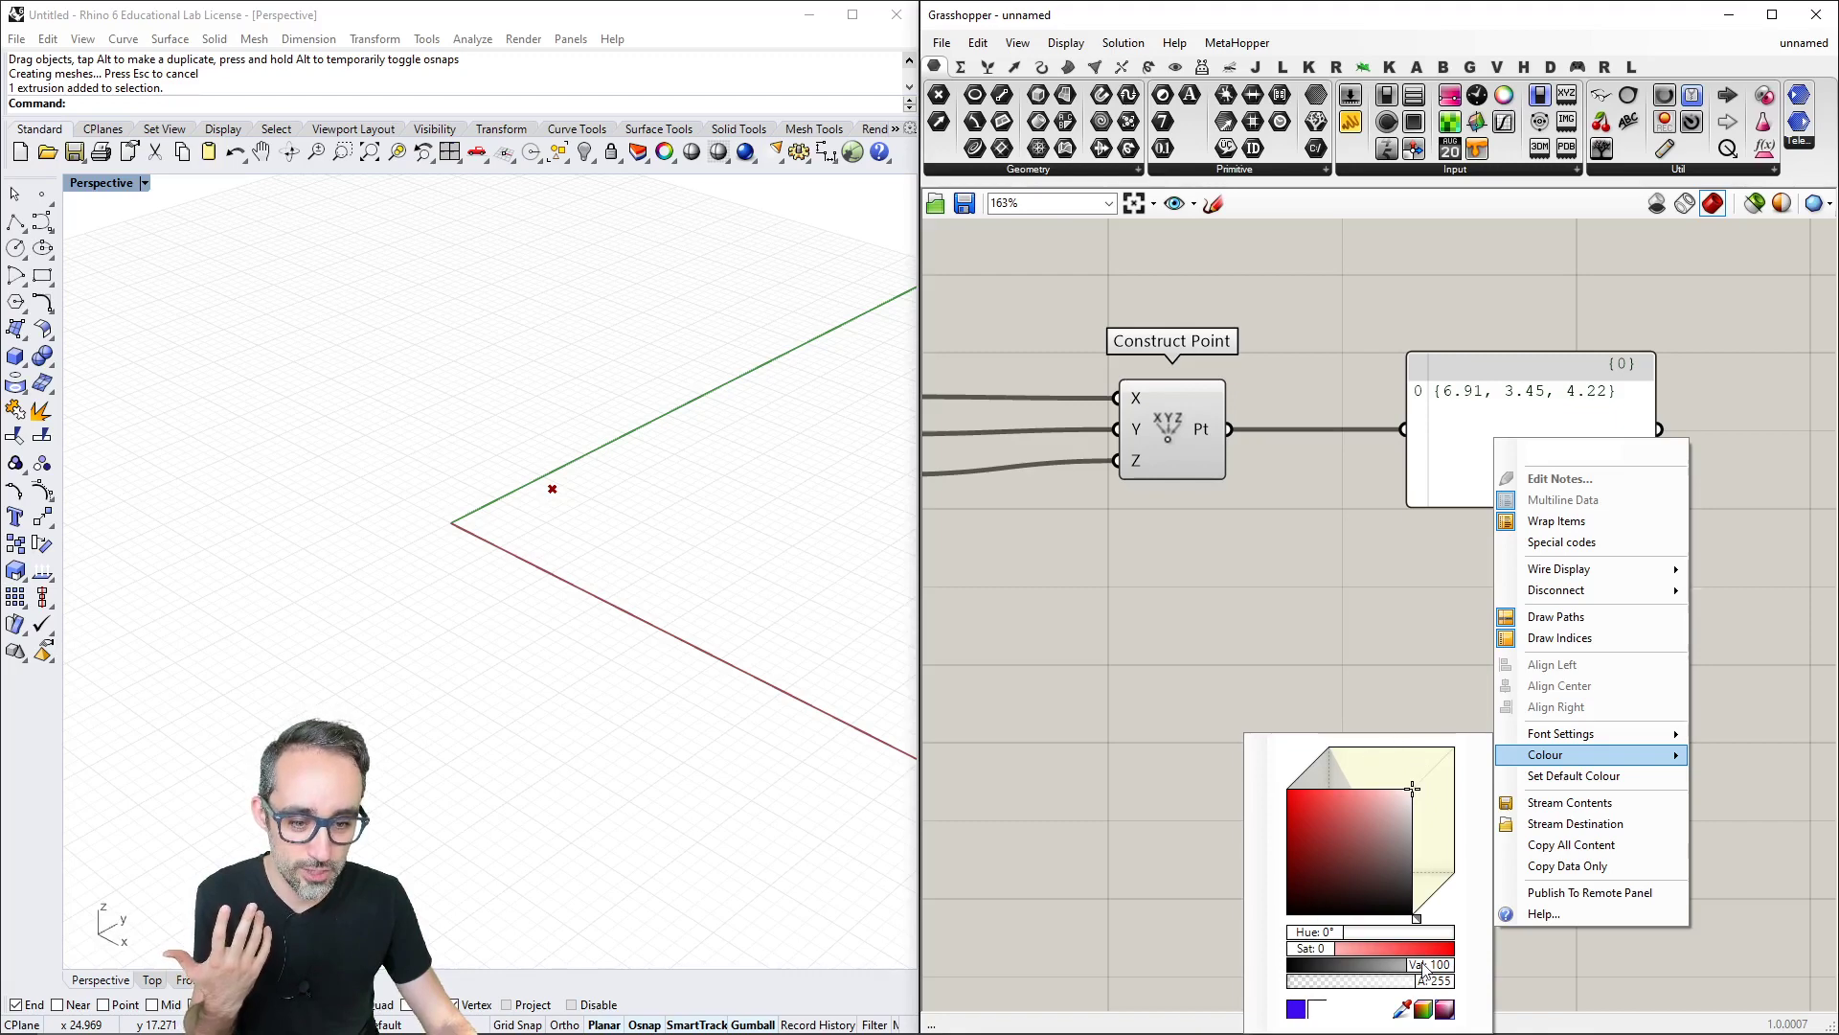
double_click(1409, 989)
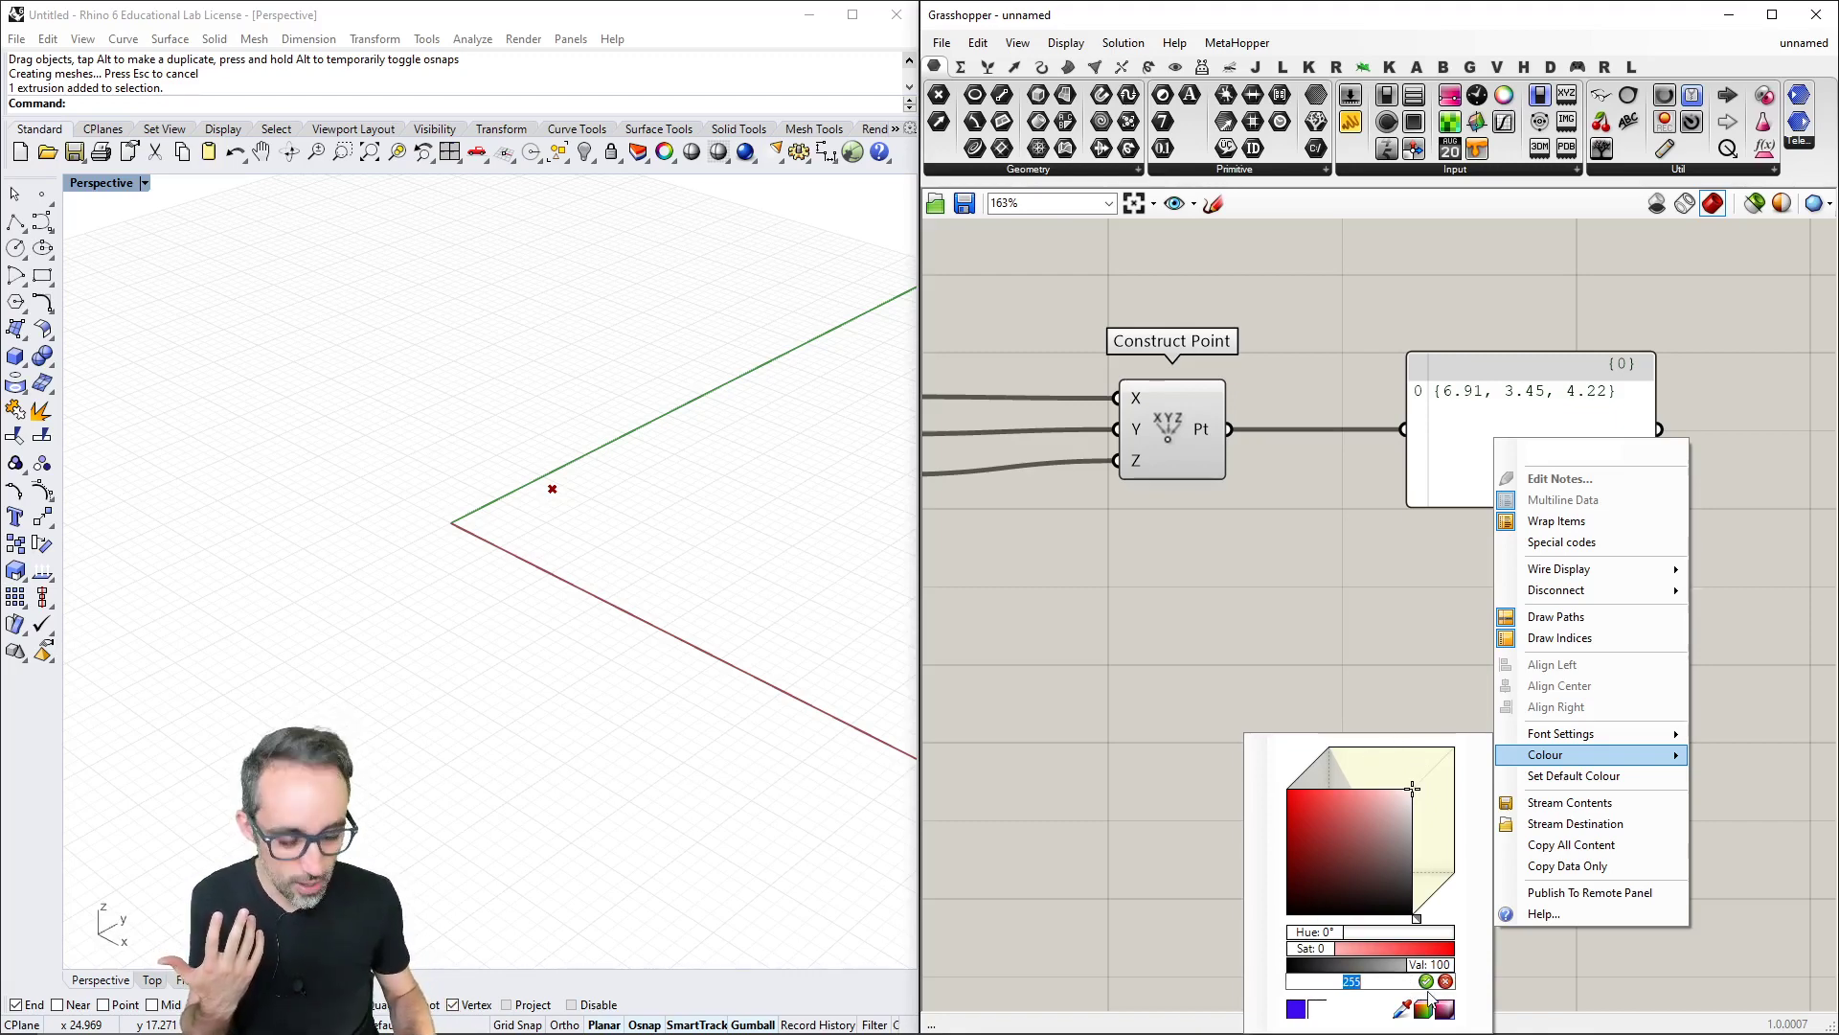
text(200)
key(Return)
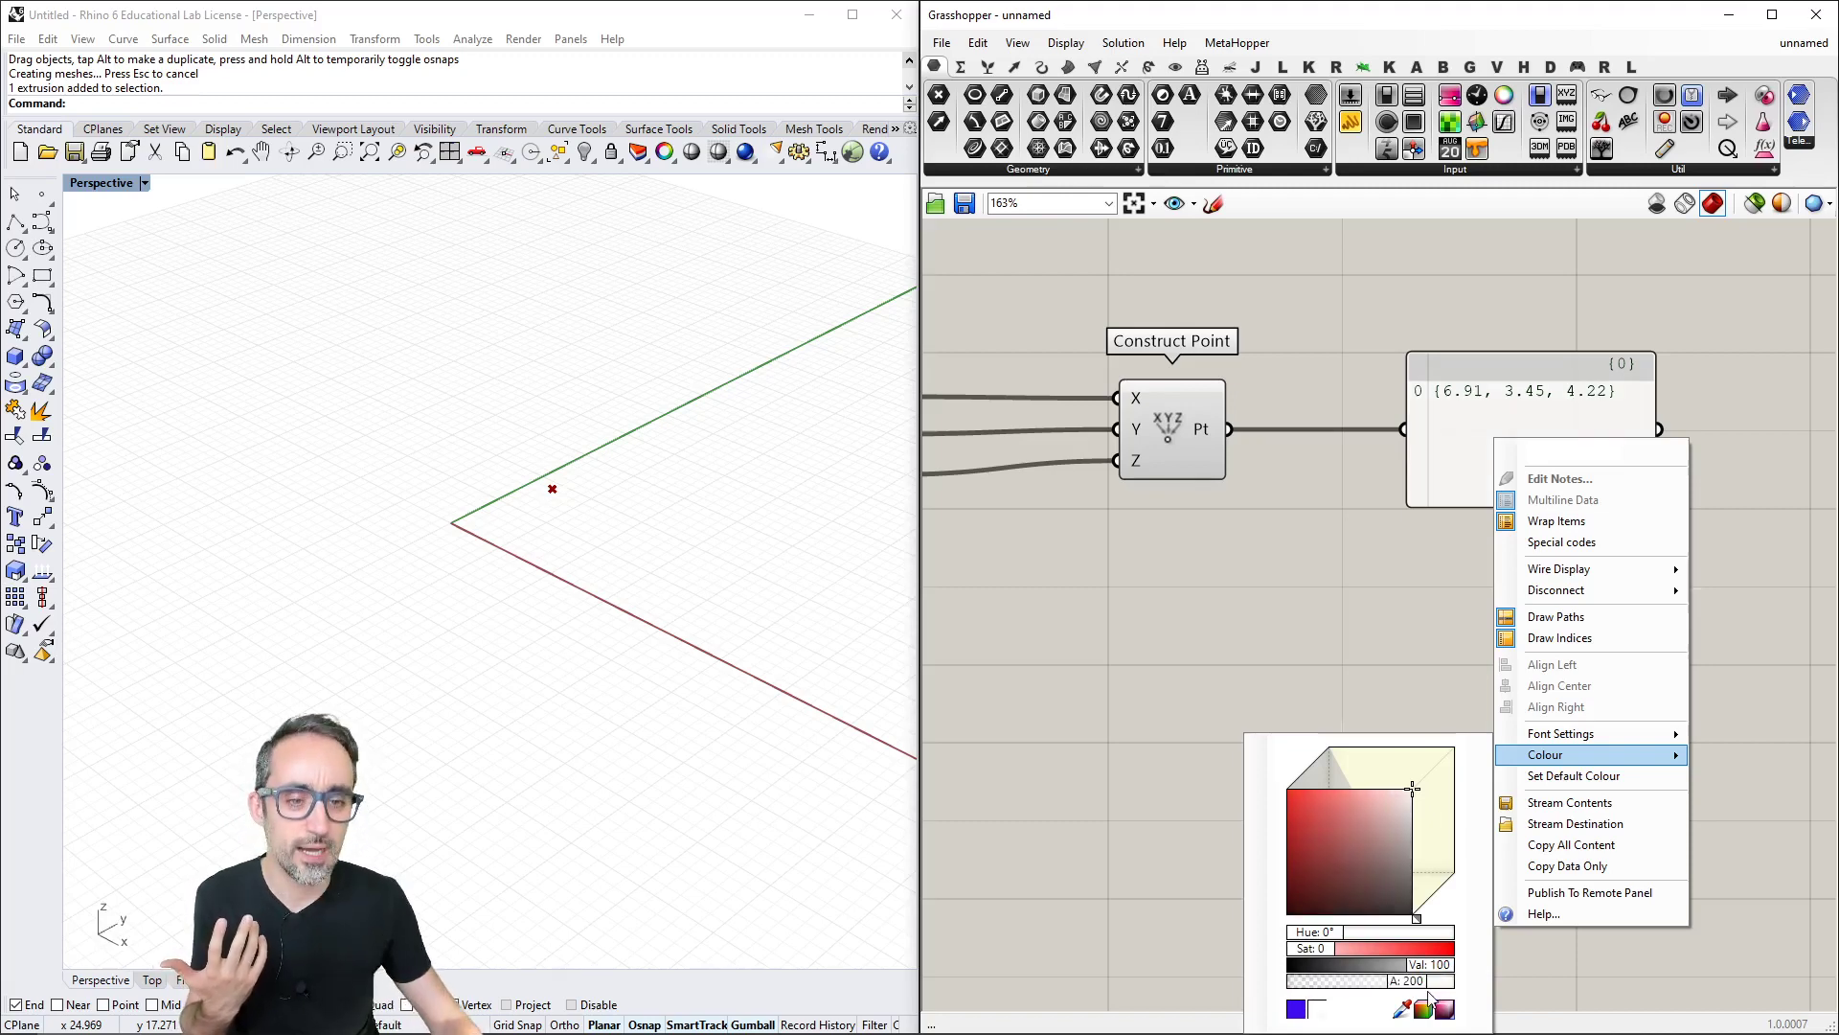
click(1383, 663)
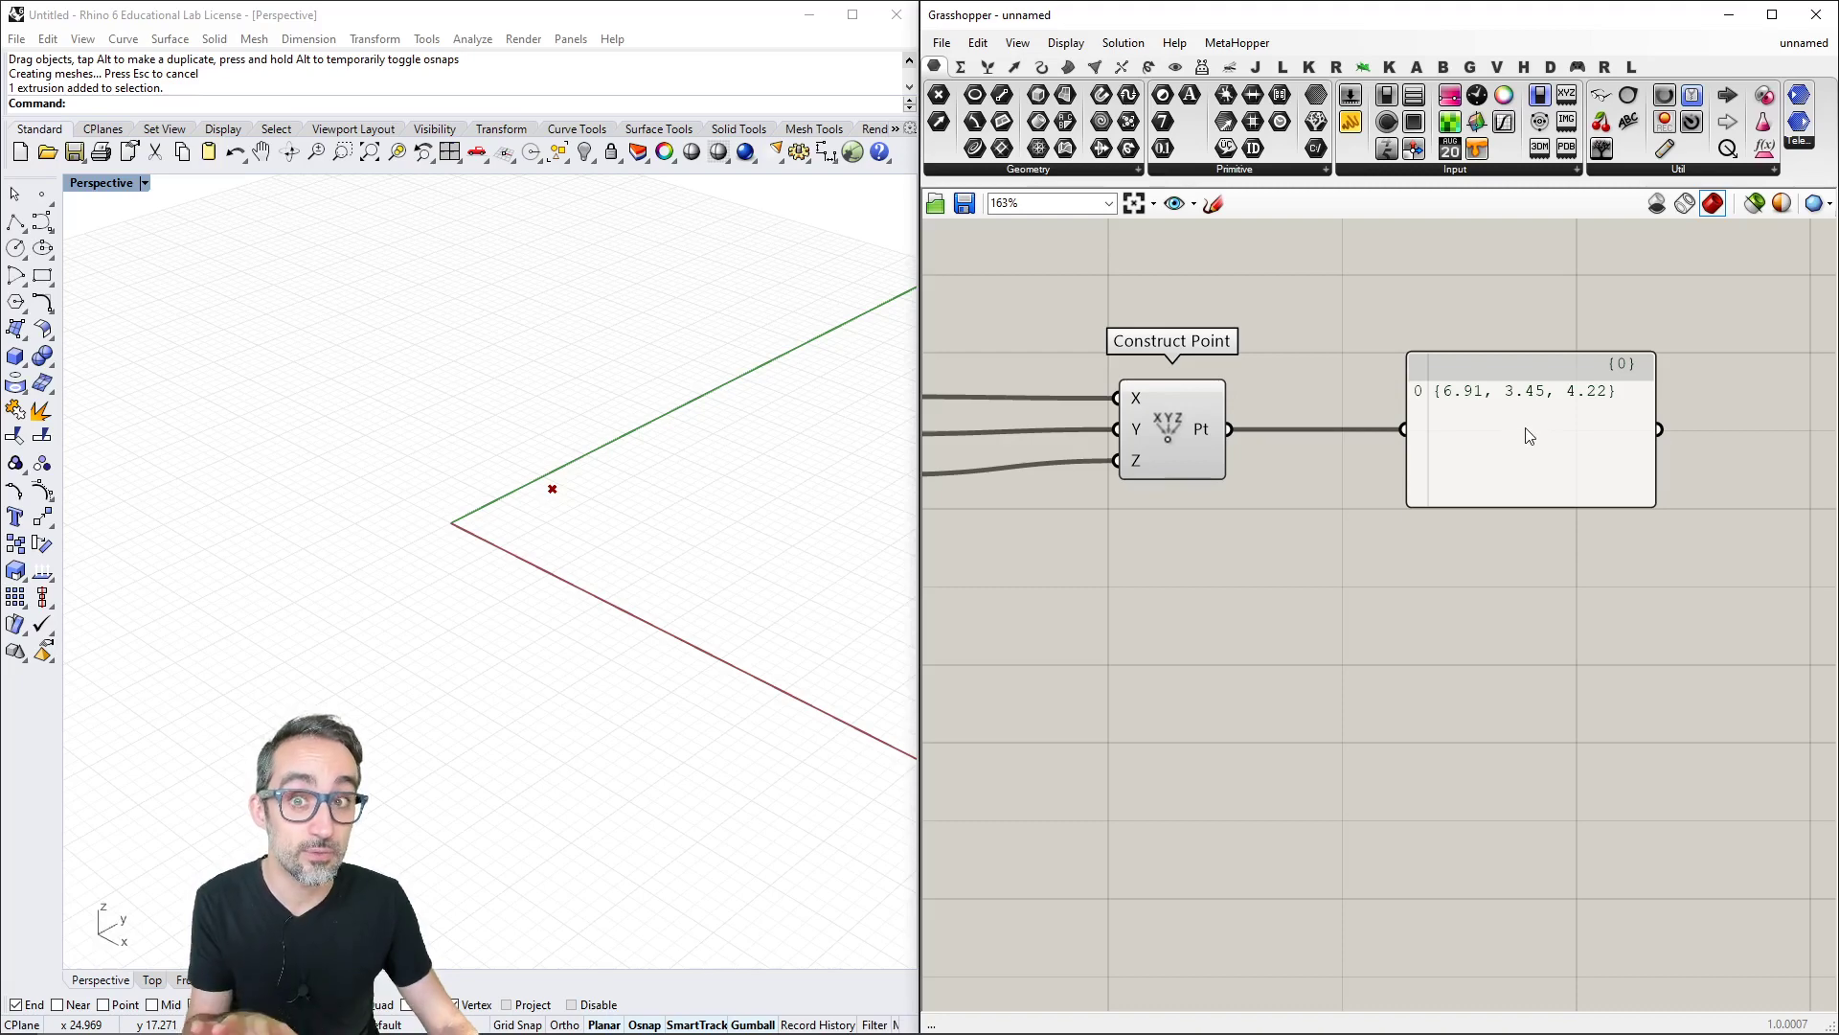
Place a test Panel below Construct Point and delete it again.
right_click(1460, 538)
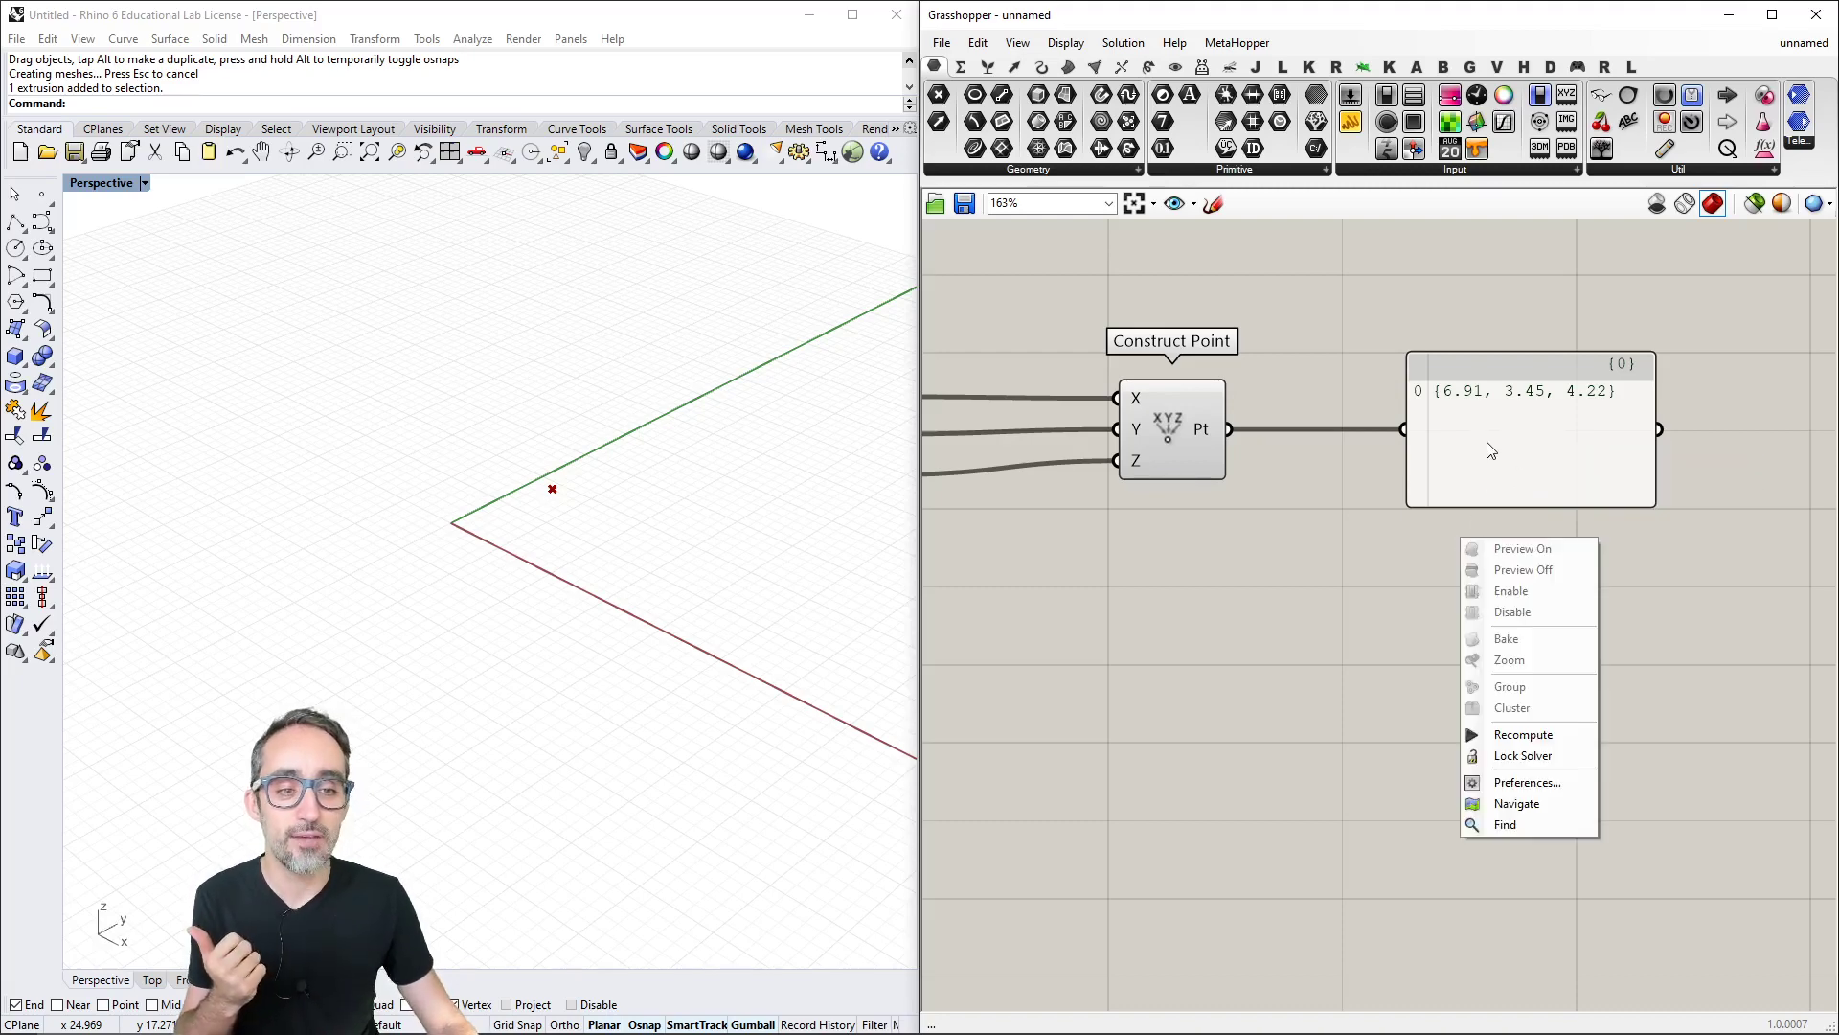
click(1489, 432)
click(1466, 562)
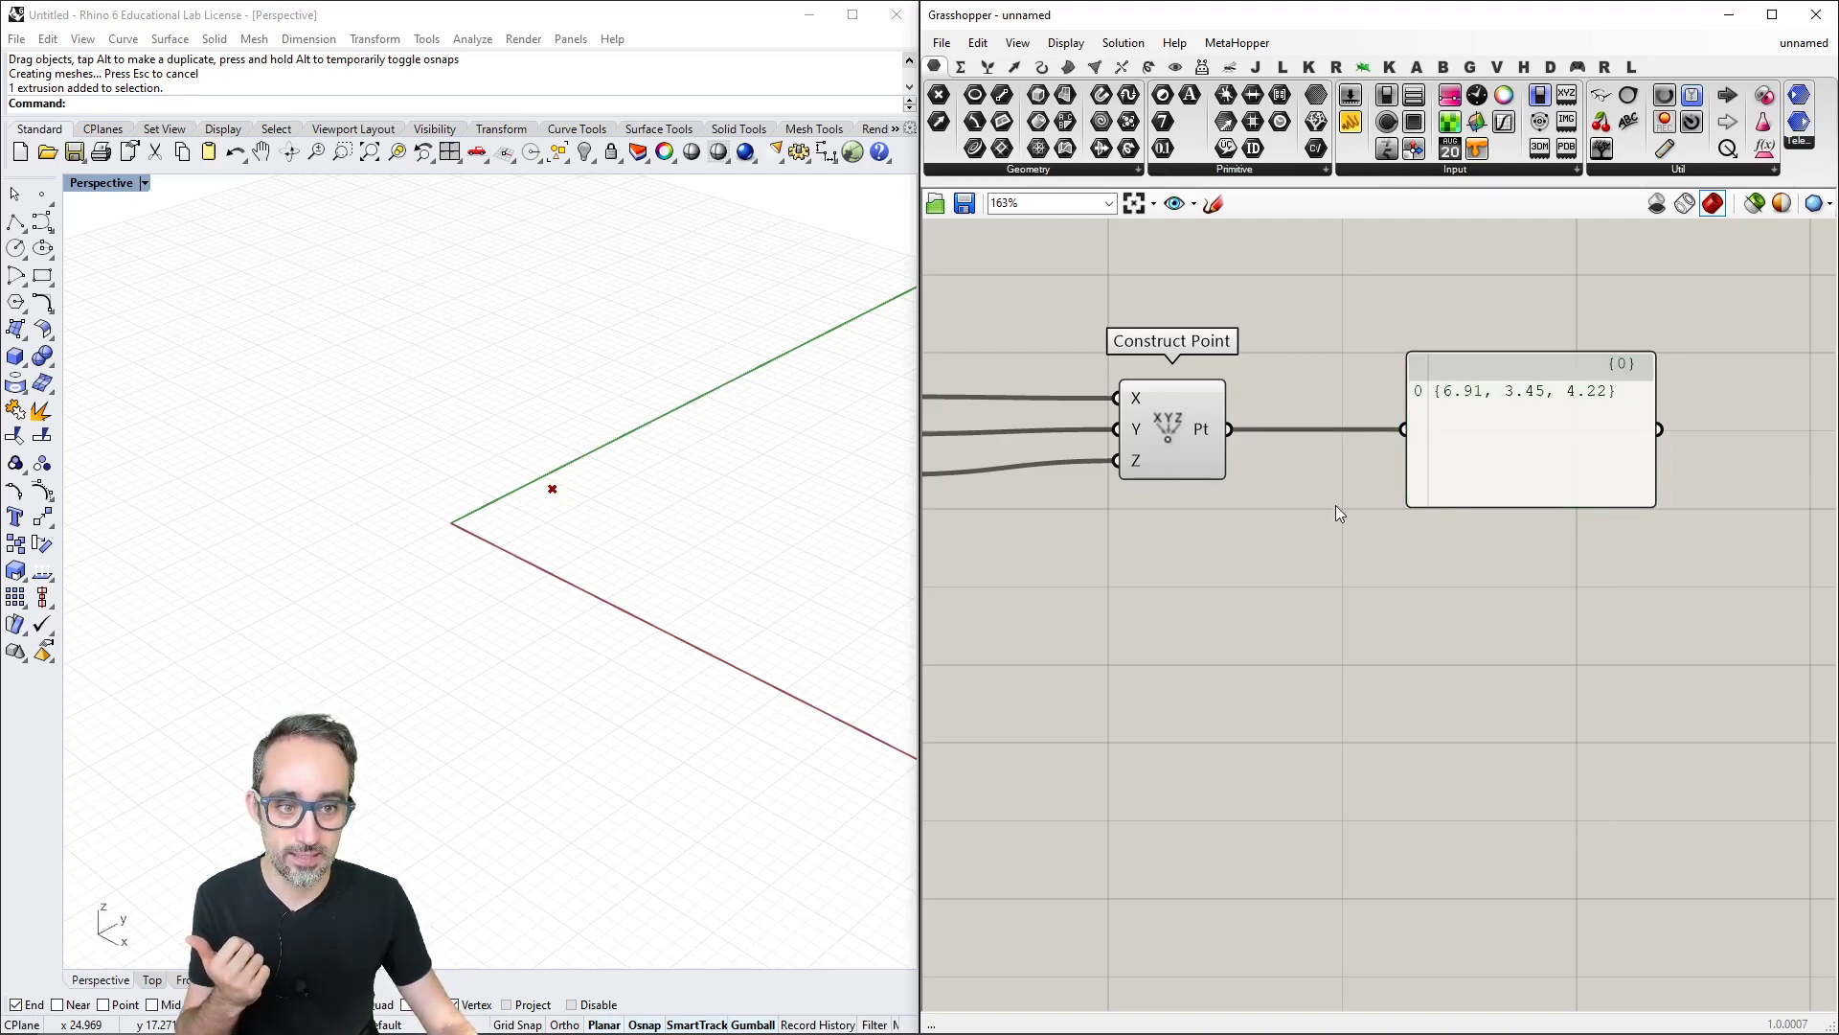
drag(1351, 122, 1326, 579)
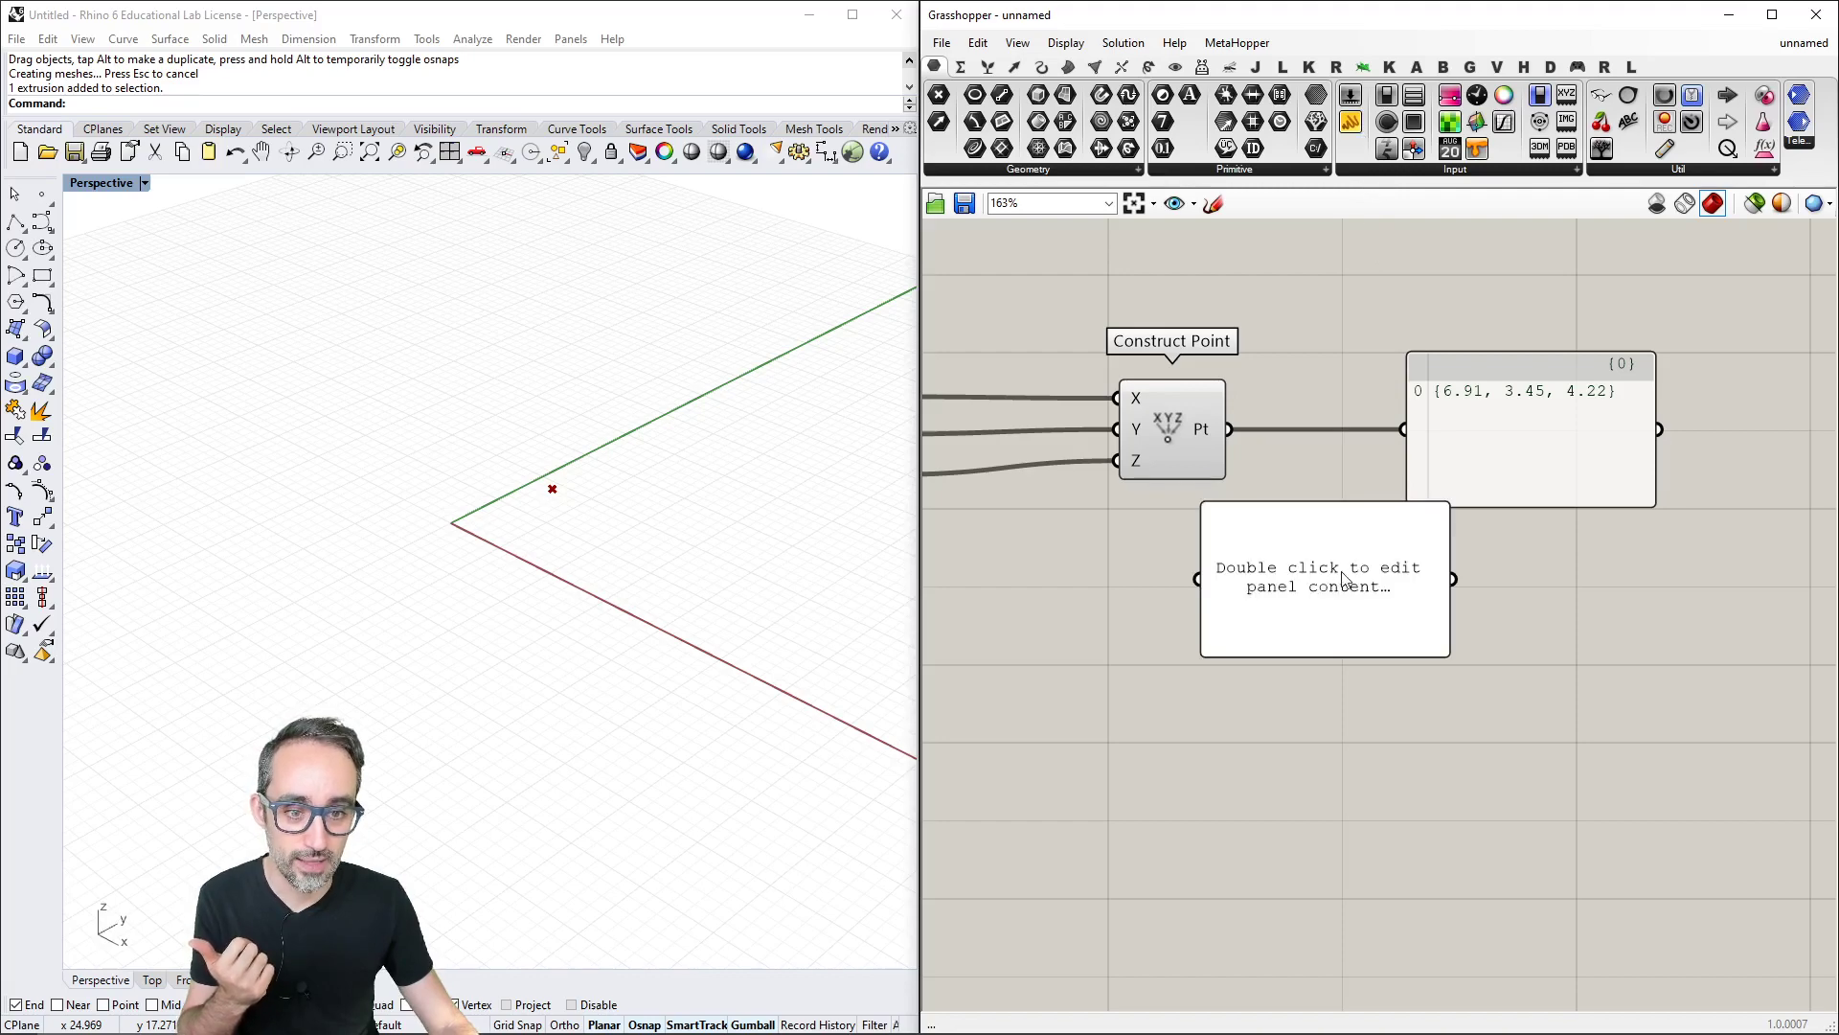
key(Delete)
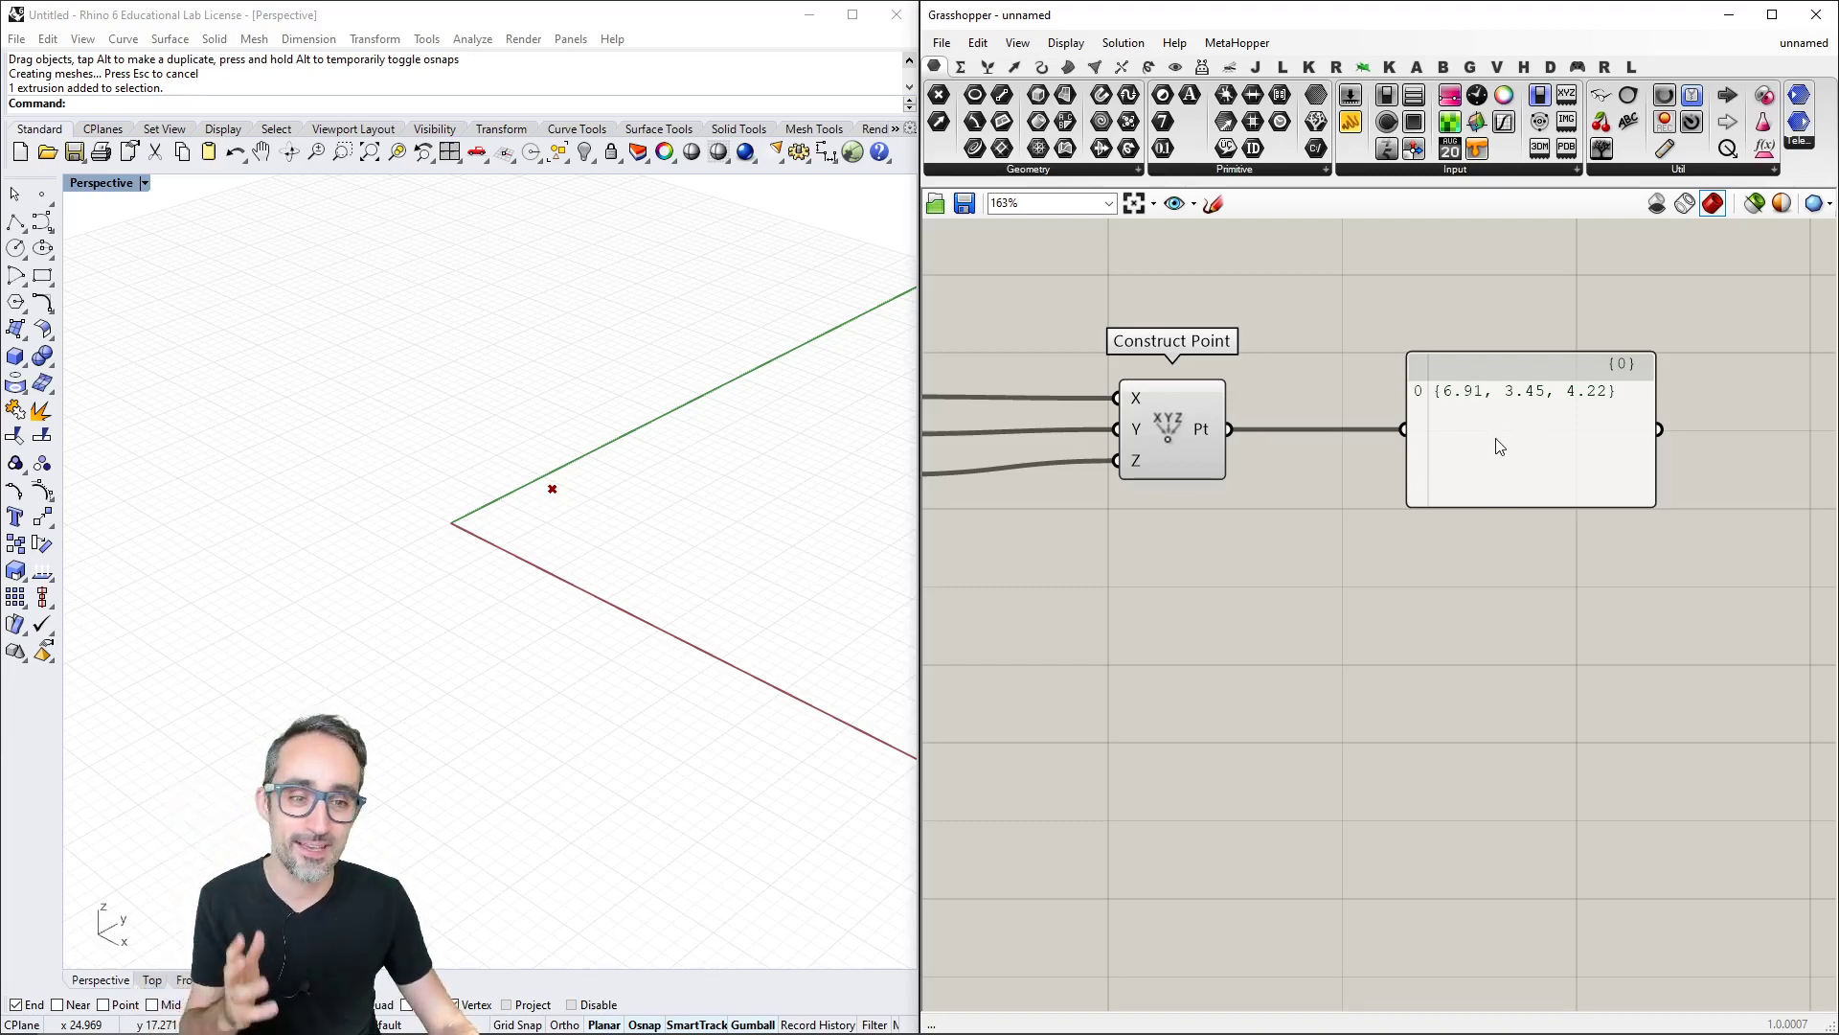
Make the semi-transparent white of the Panel connected to Construct Point the default Panel colour.
right_click(1469, 429)
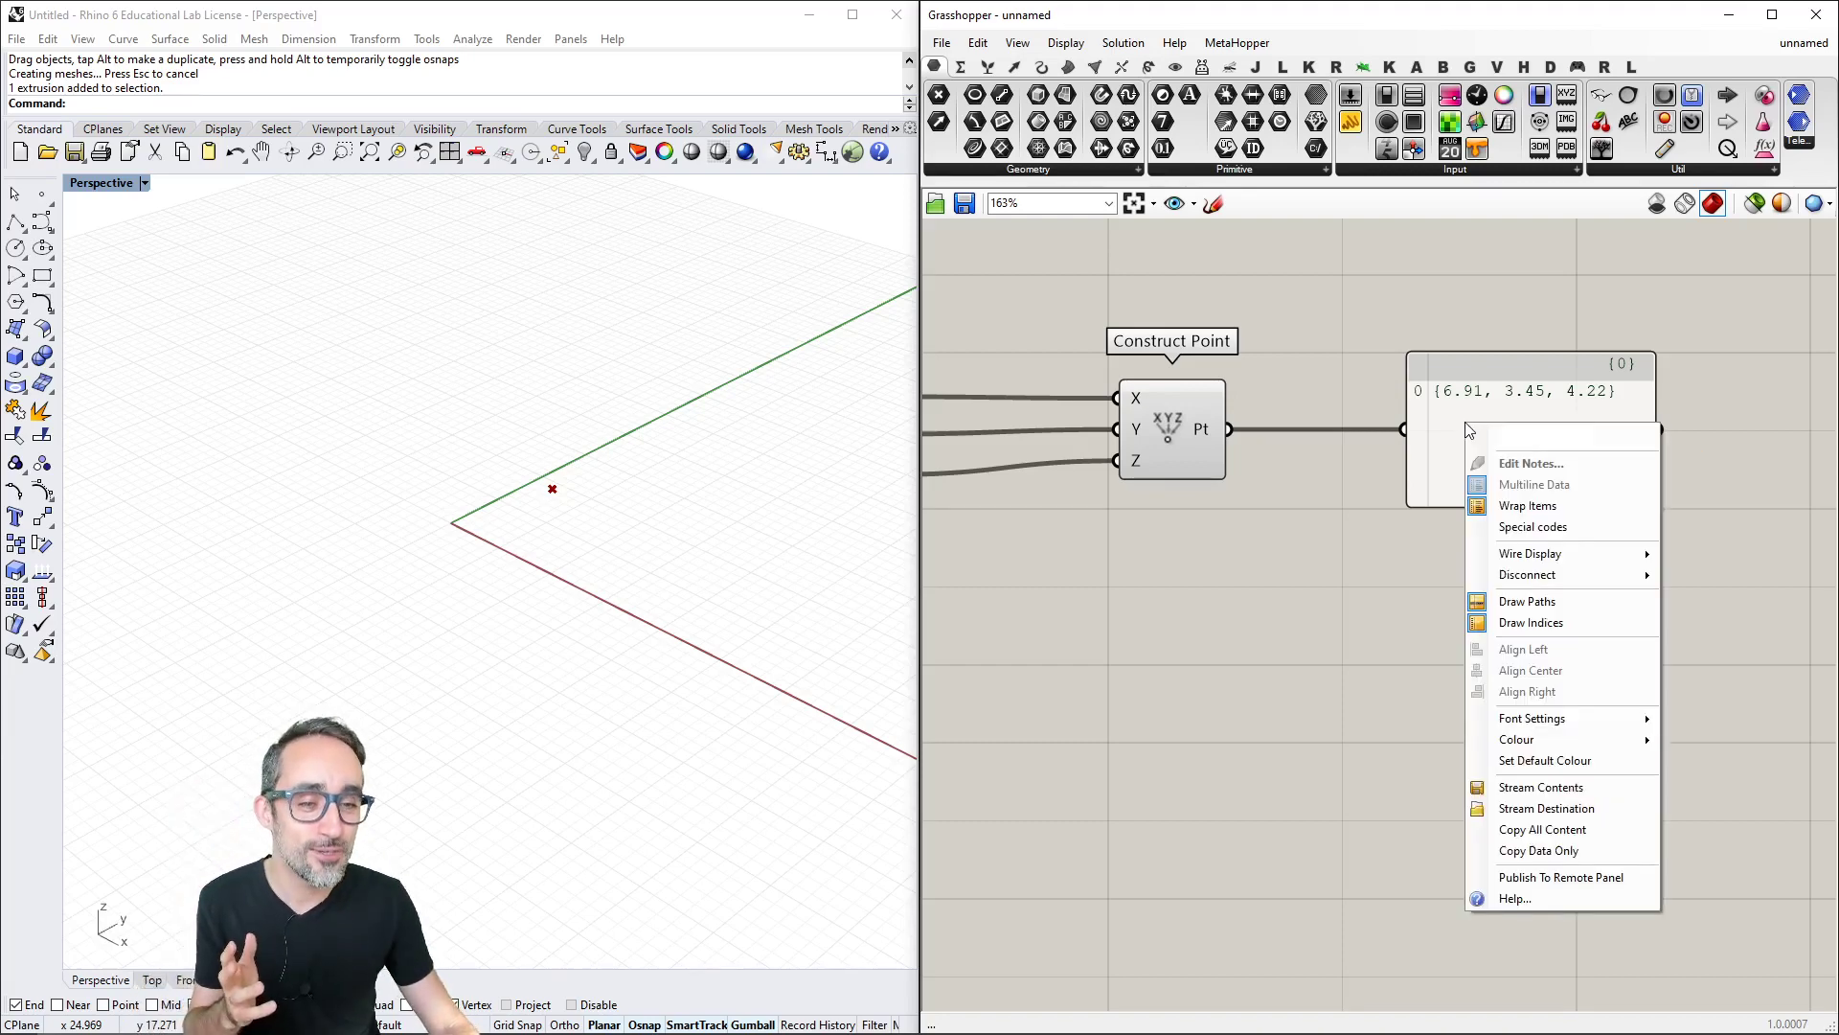
click(1581, 761)
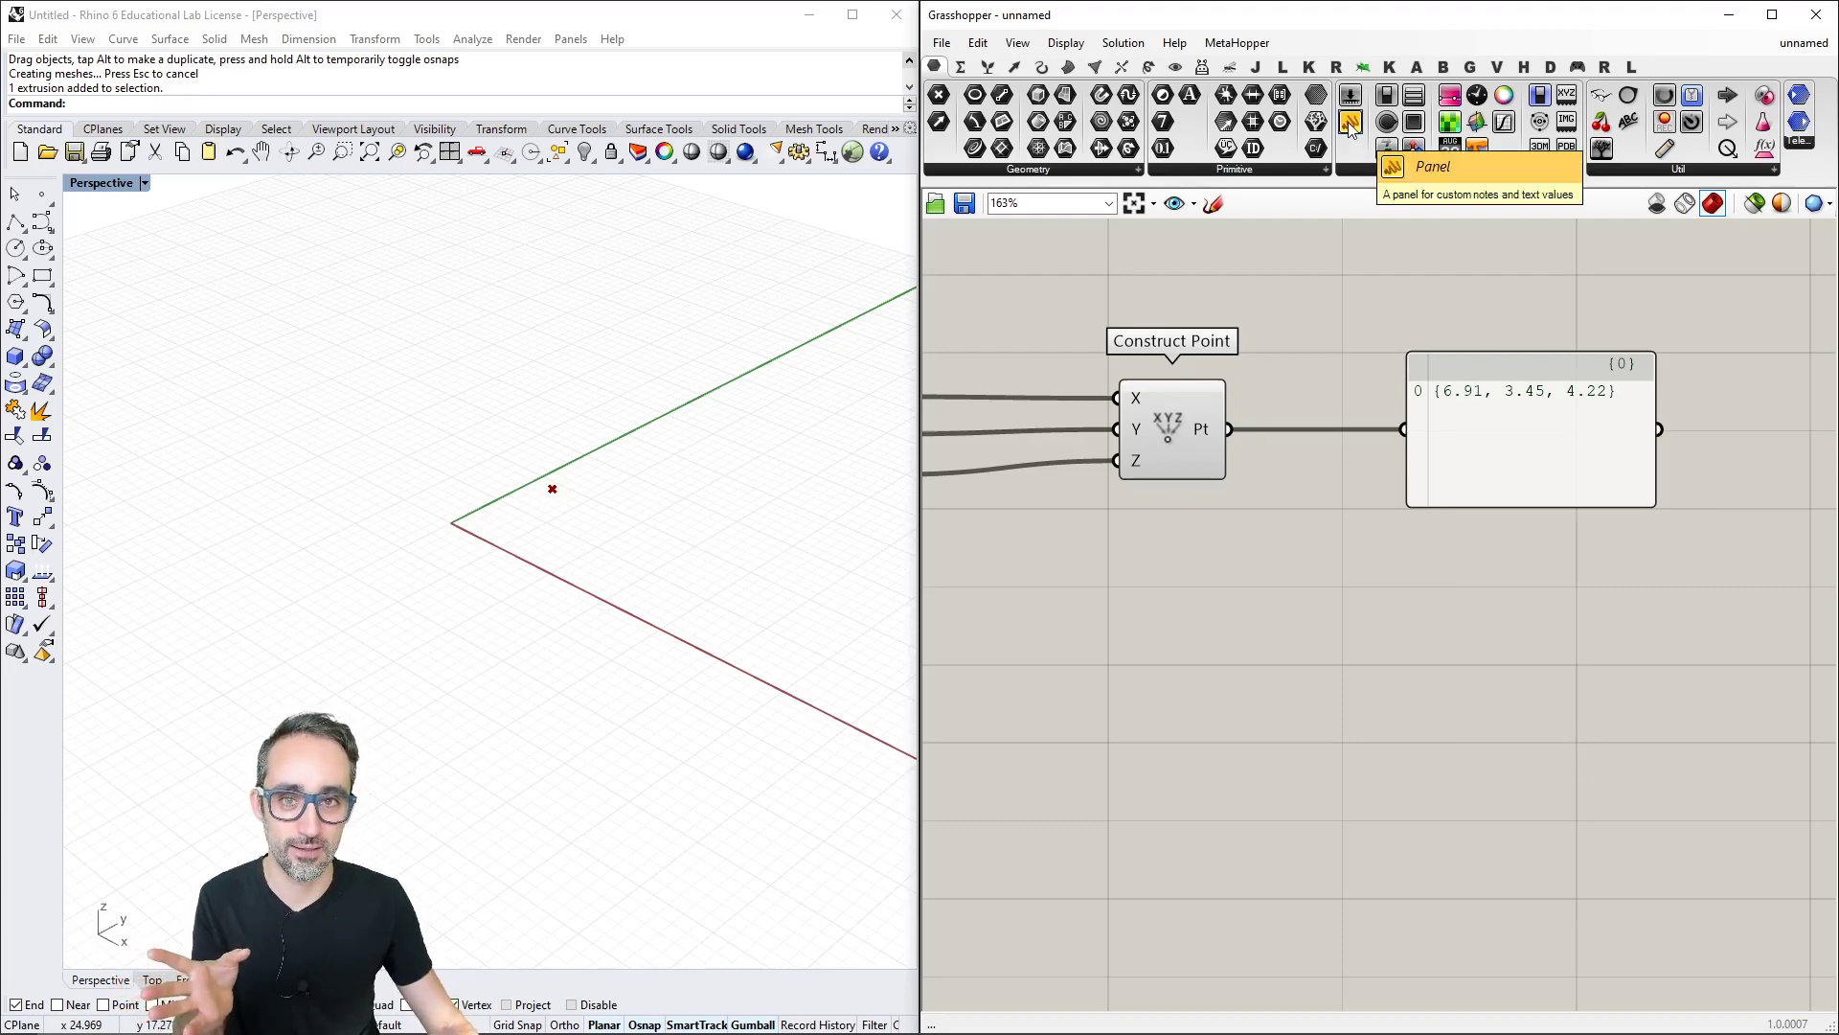
scroll(1283, 325, down, 2)
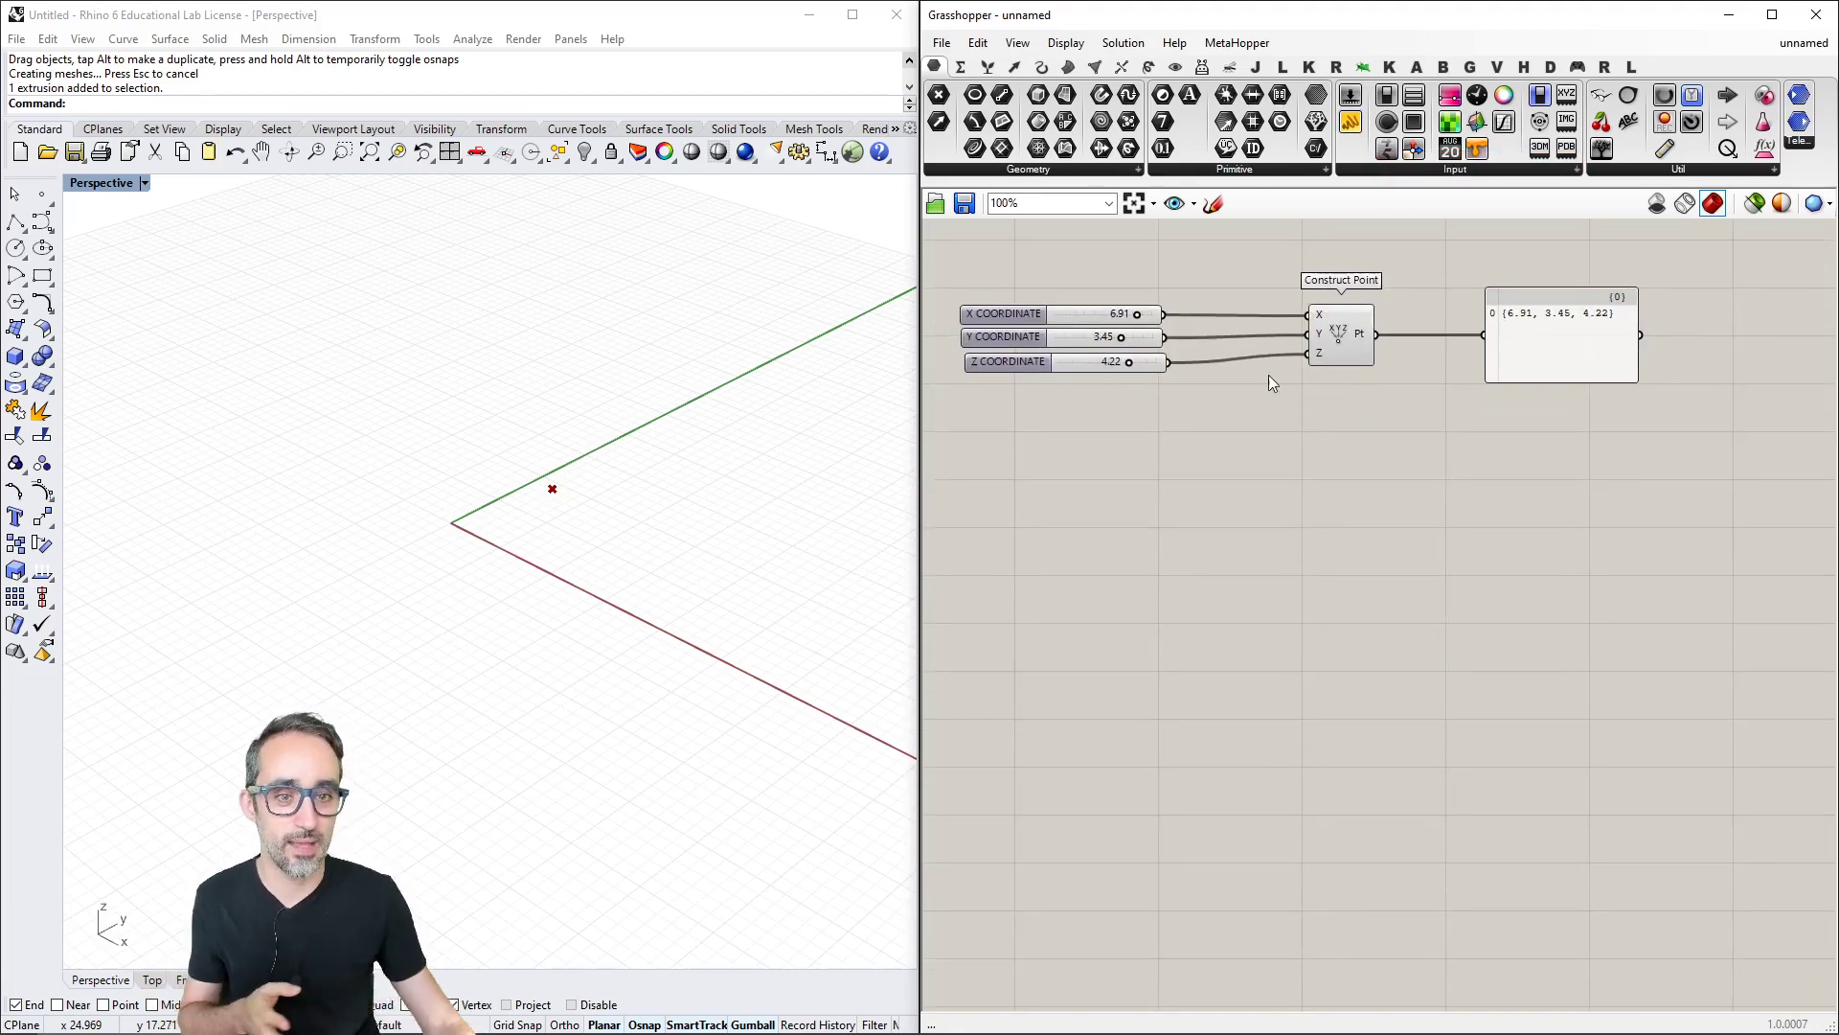
scroll(1307, 428, up, 1)
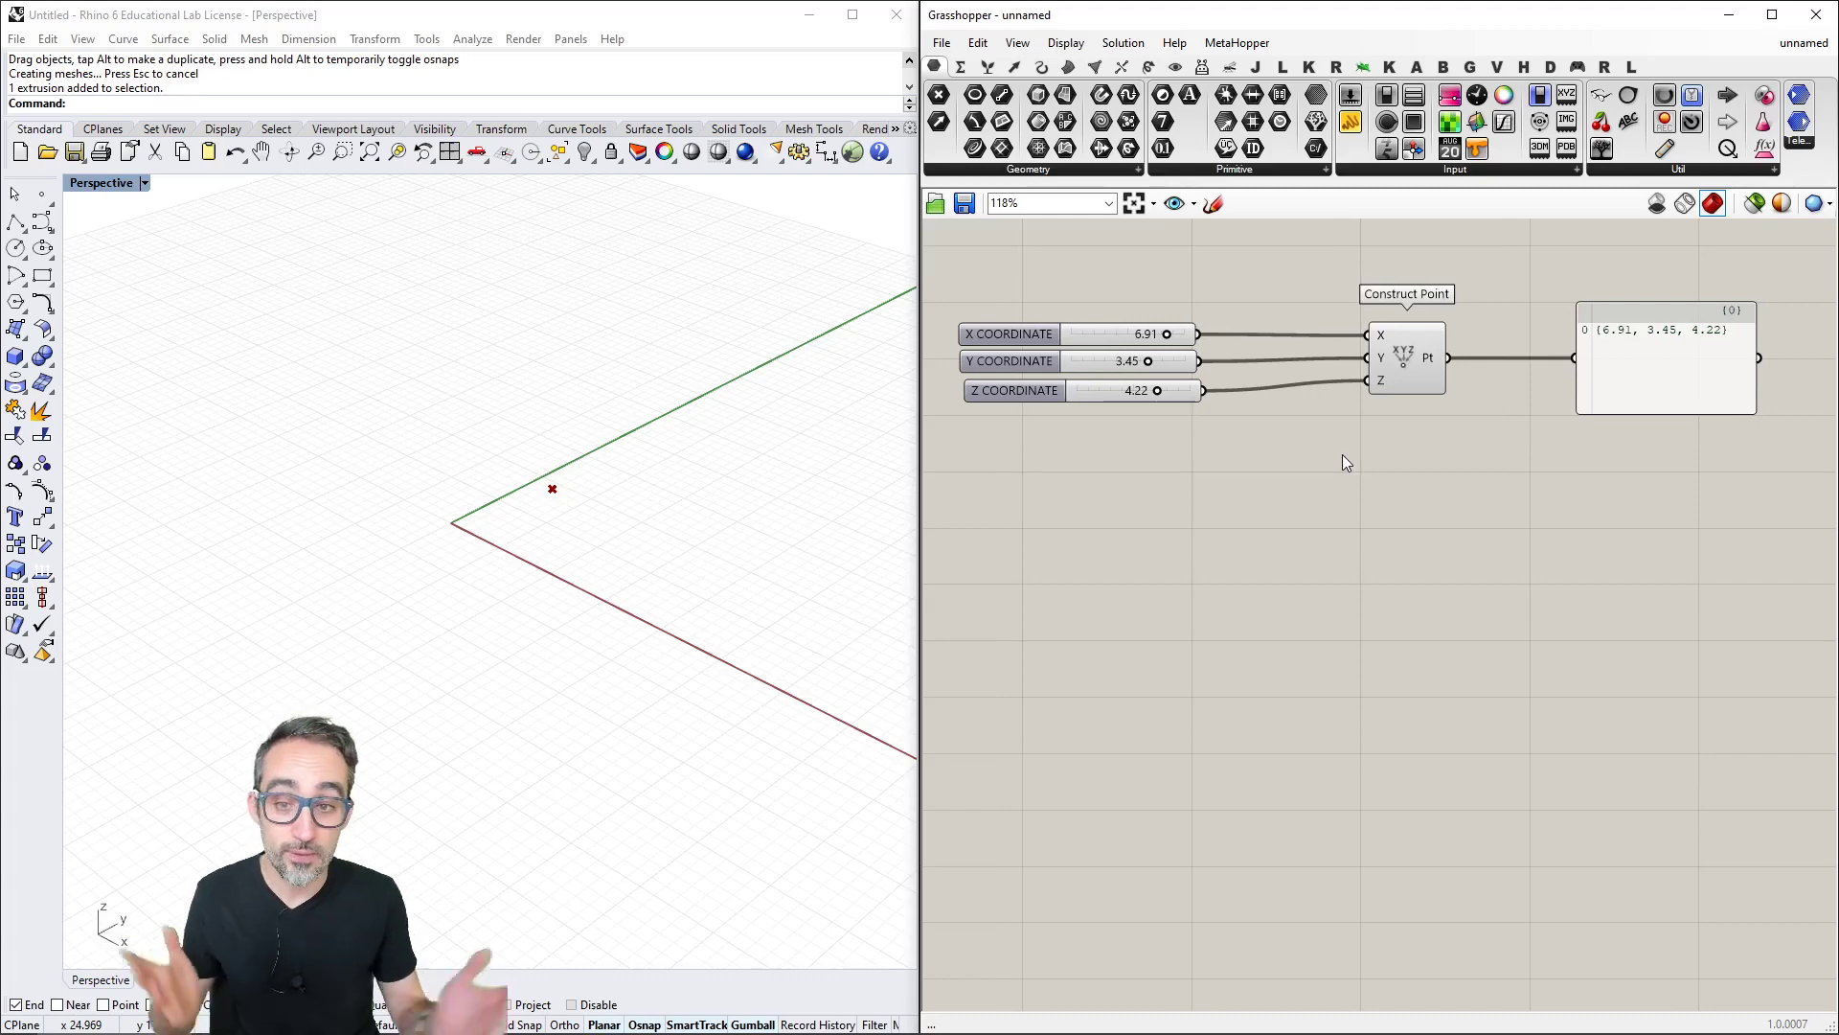